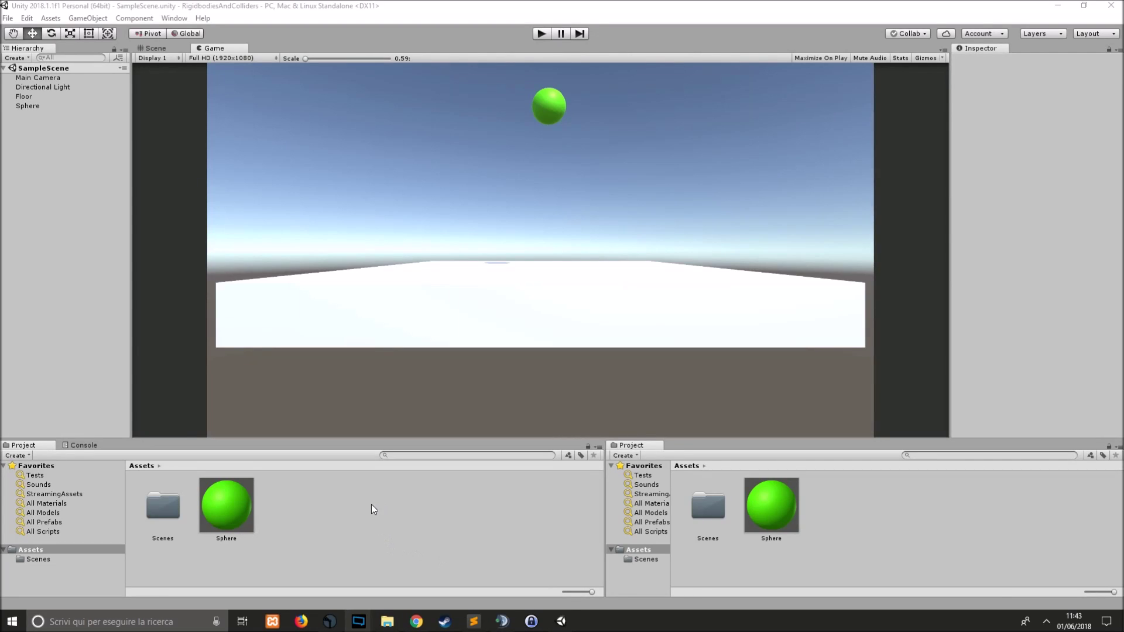
Step: Create a Floor C# script and attach it to the Floor object
{"action": "right_click", "coordinate": [360, 505]}
{"action": "mouse_move", "coordinate": [441, 266]}
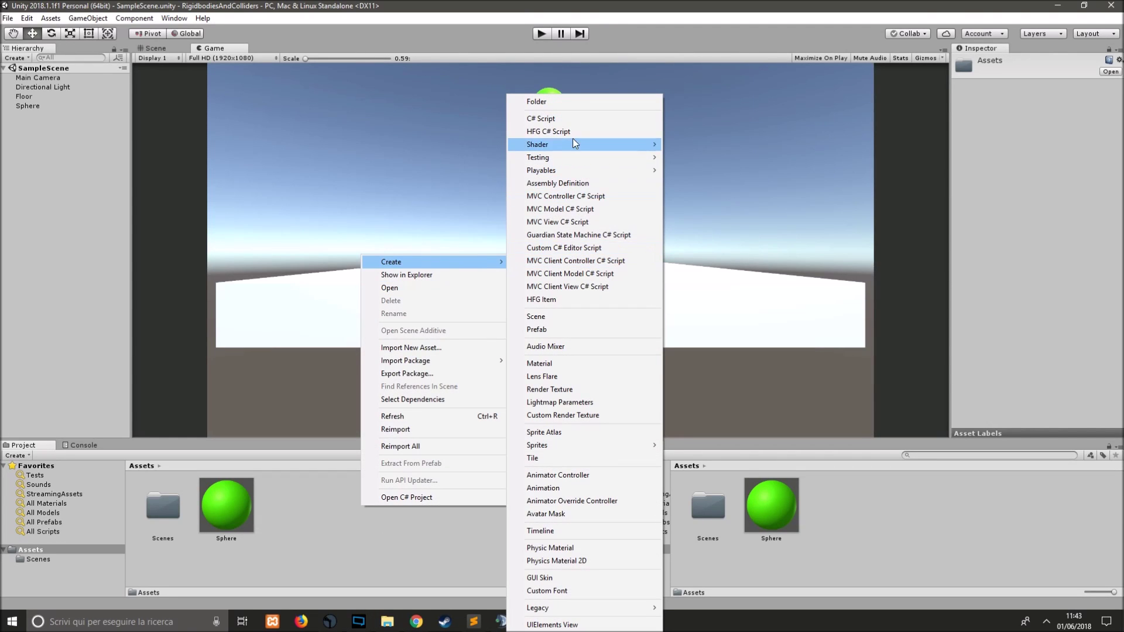
{"action": "left_click", "coordinate": [588, 118]}
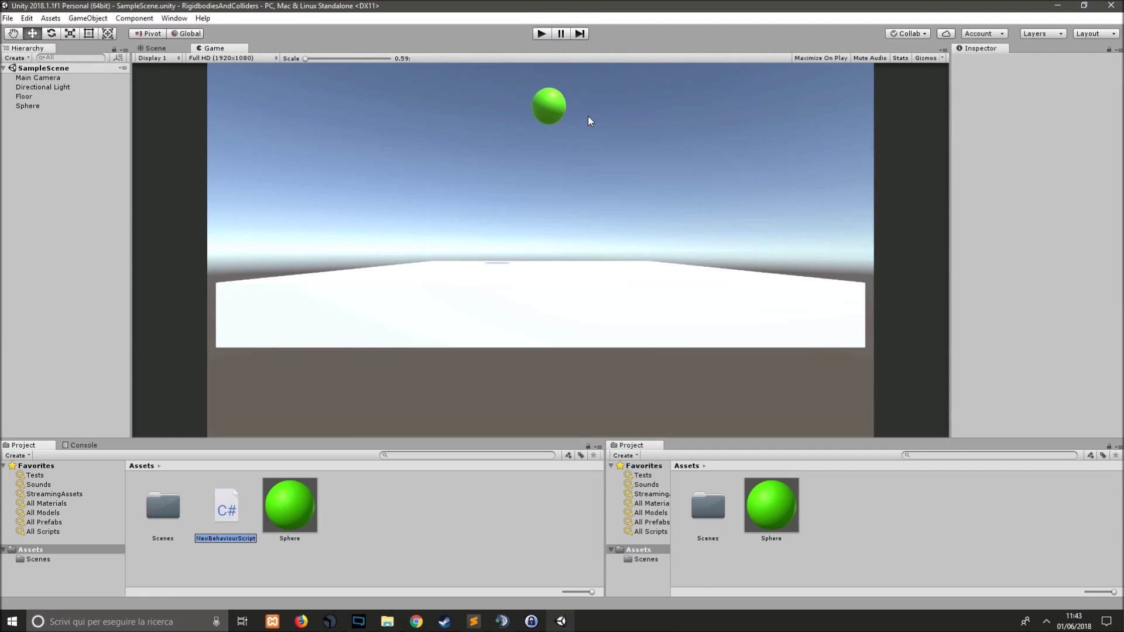
{"action": "type", "text": "Floor"}
{"action": "key", "text": "Return"}
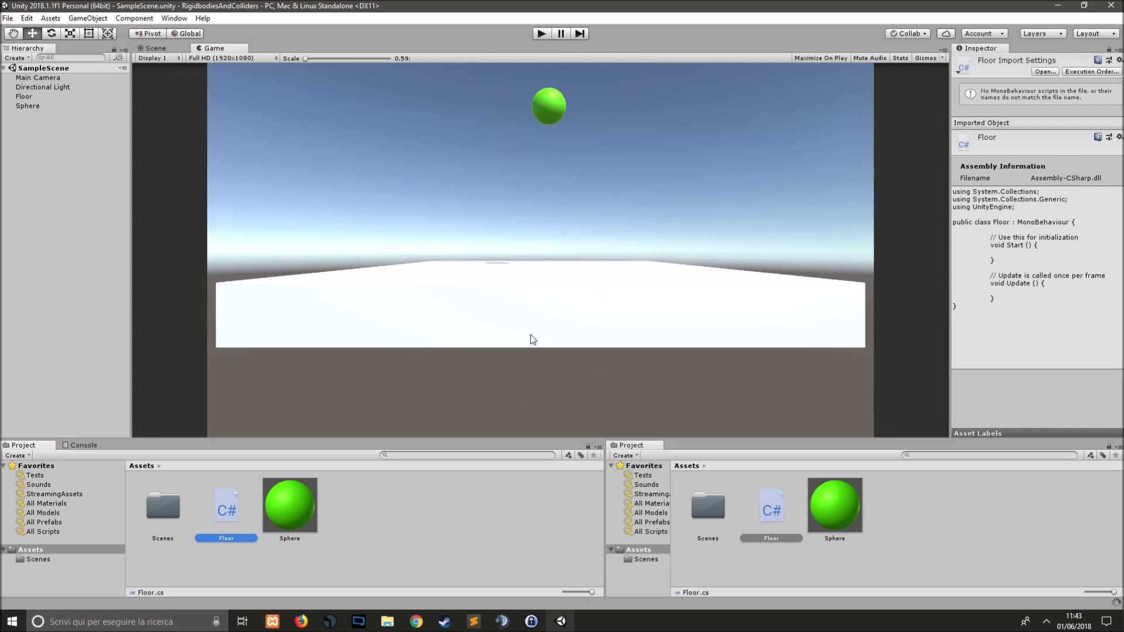
{"action": "double_click", "coordinate": [233, 513]}
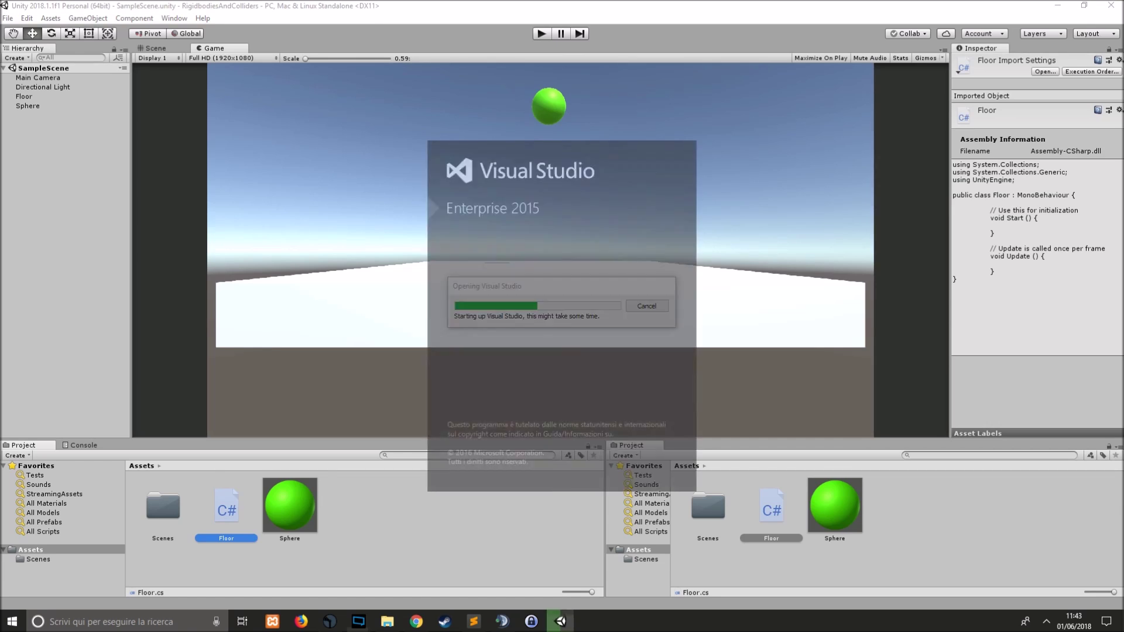
{"action": "left_click_drag", "start_coordinate": [233, 513], "coordinate": [26, 97]}
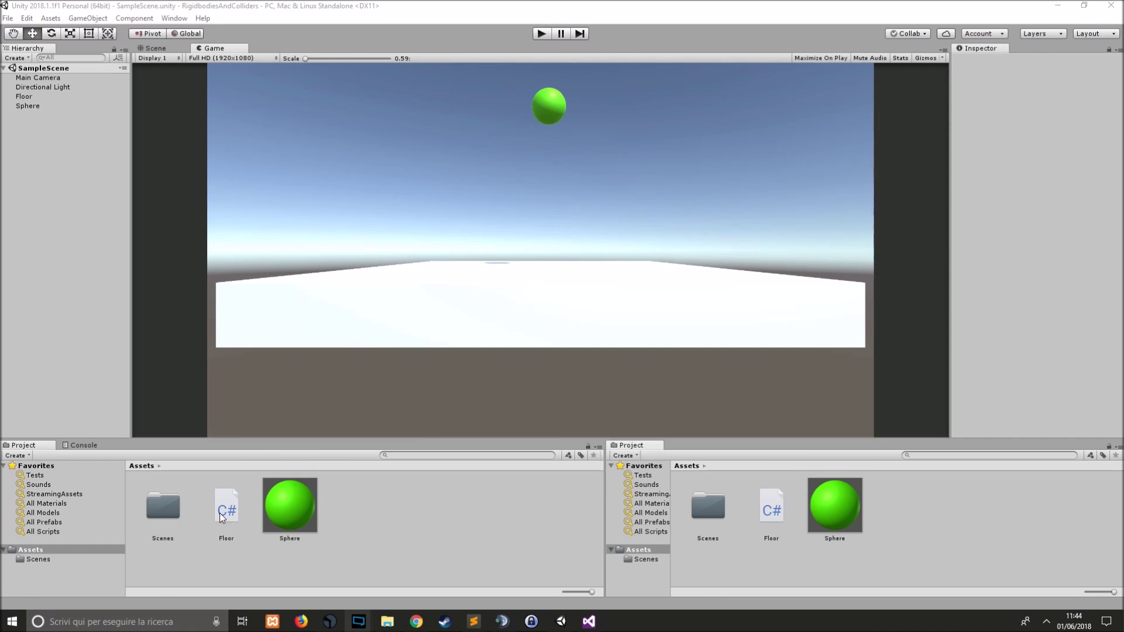
{"action": "left_click", "coordinate": [26, 97]}
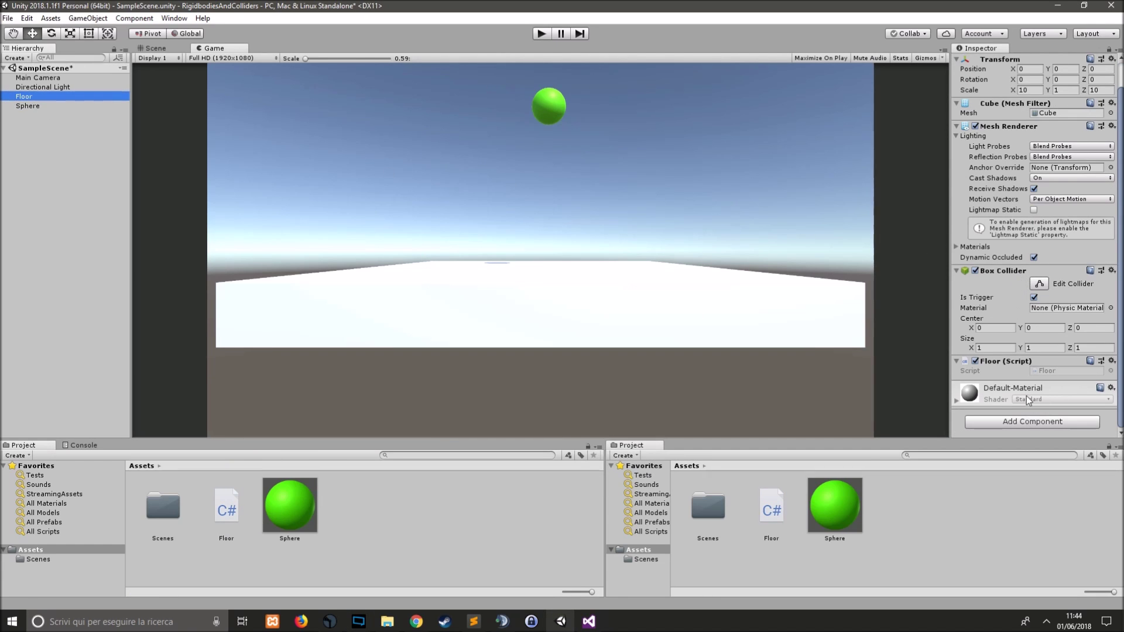
Step: Create a Sphere C# script, attach it to the Sphere, and open Sphere.cs in Visual Studio
{"action": "right_click", "coordinate": [415, 497]}
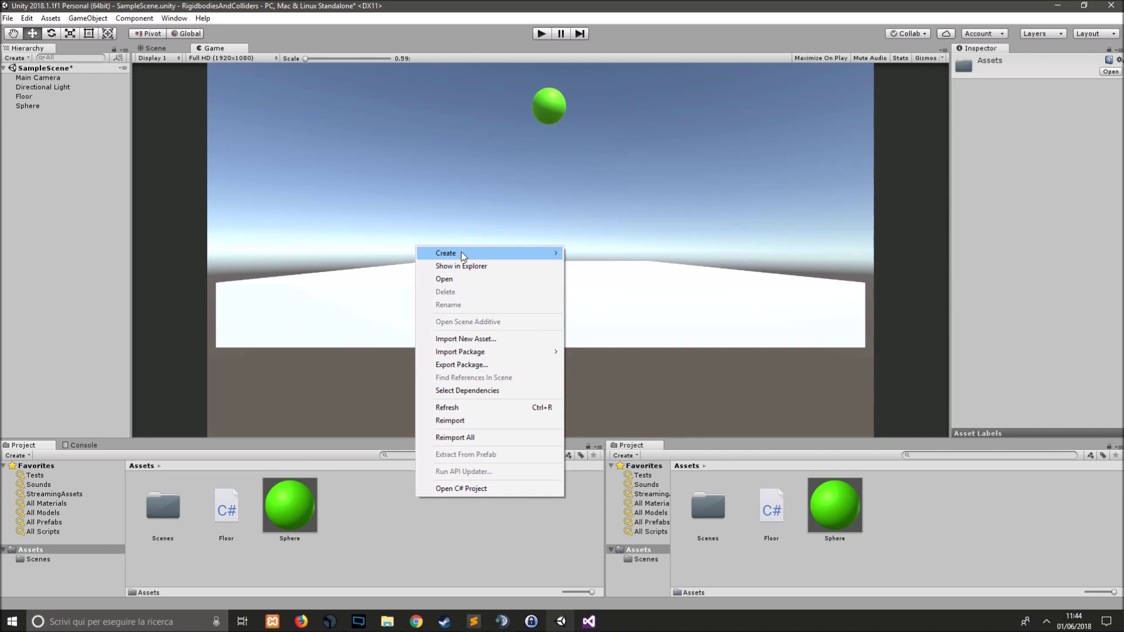
{"action": "mouse_move", "coordinate": [462, 256]}
{"action": "left_click", "coordinate": [626, 121]}
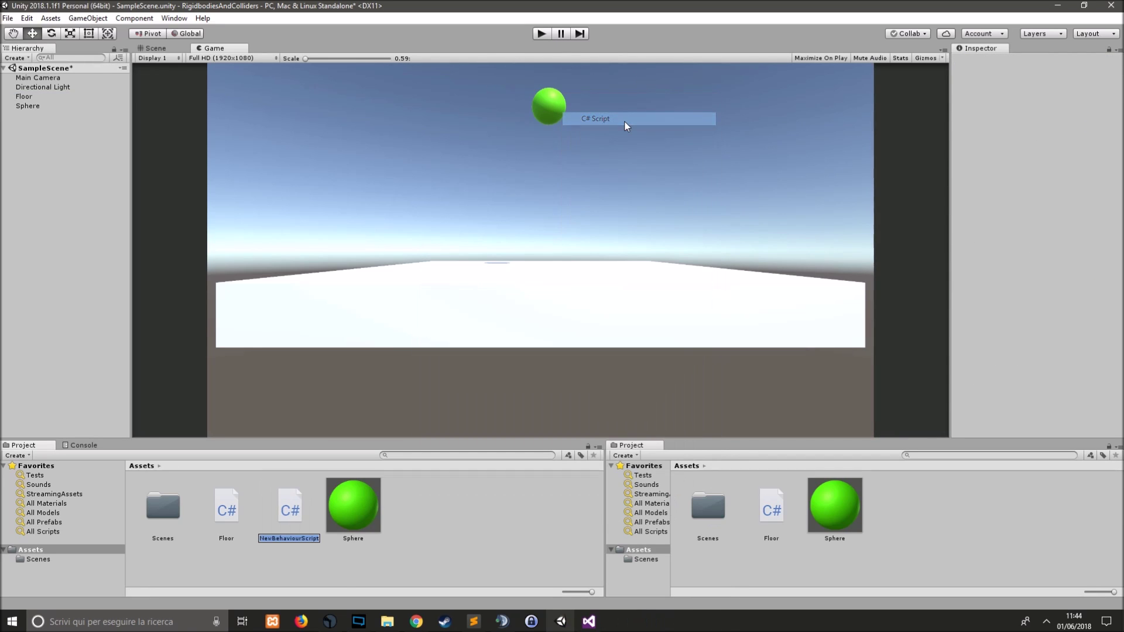
{"action": "type", "text": "Sphere"}
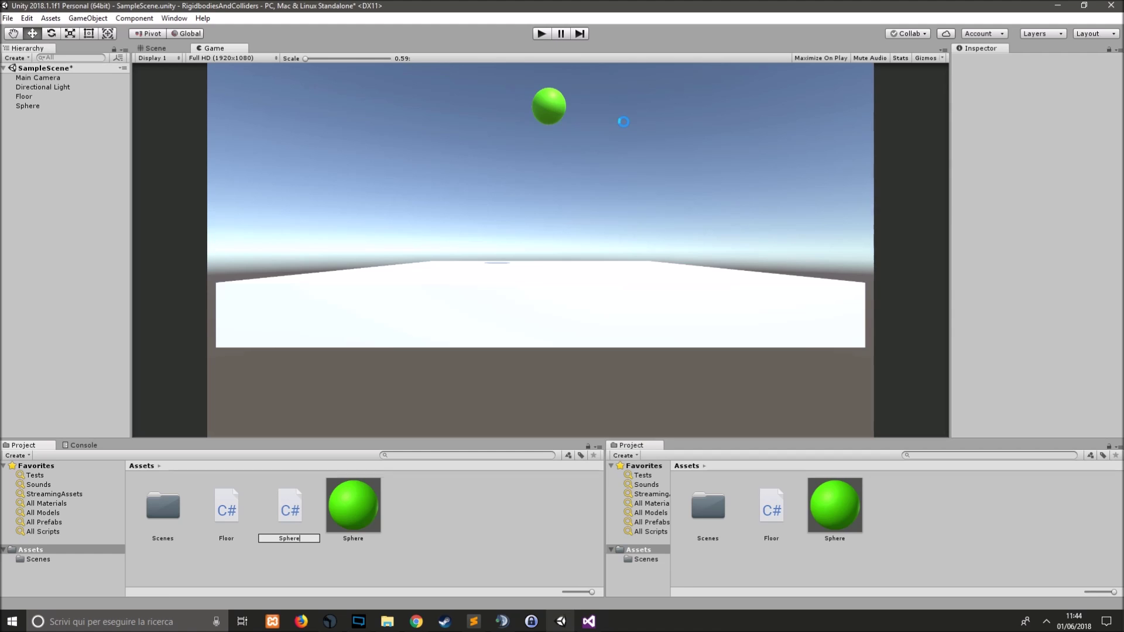
{"action": "key", "text": "Return"}
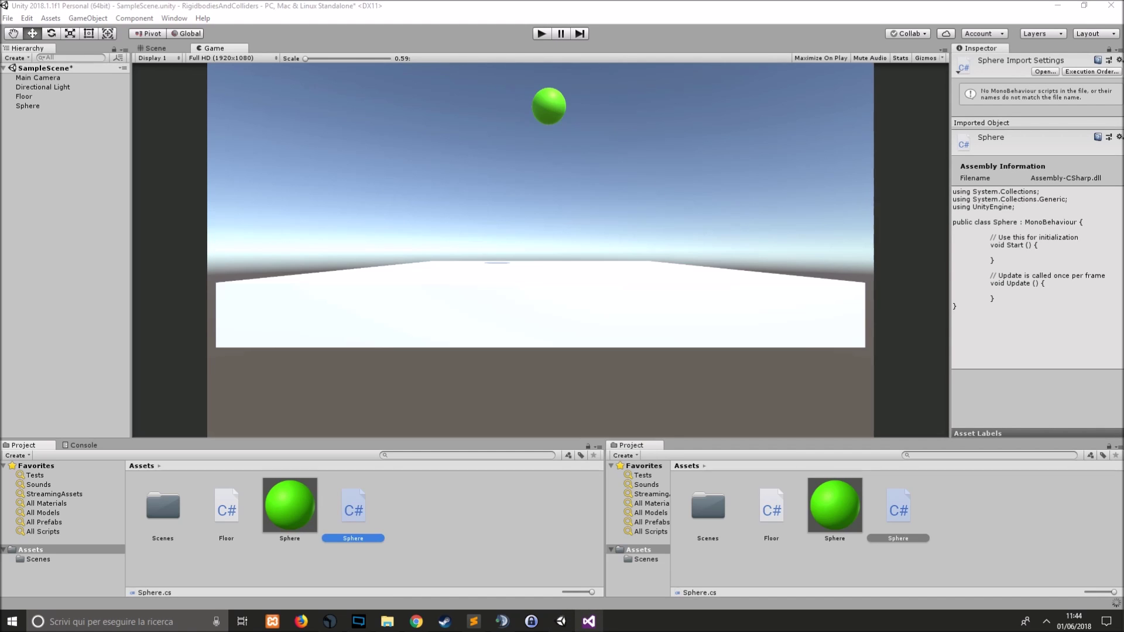
{"action": "double_click", "coordinate": [363, 520]}
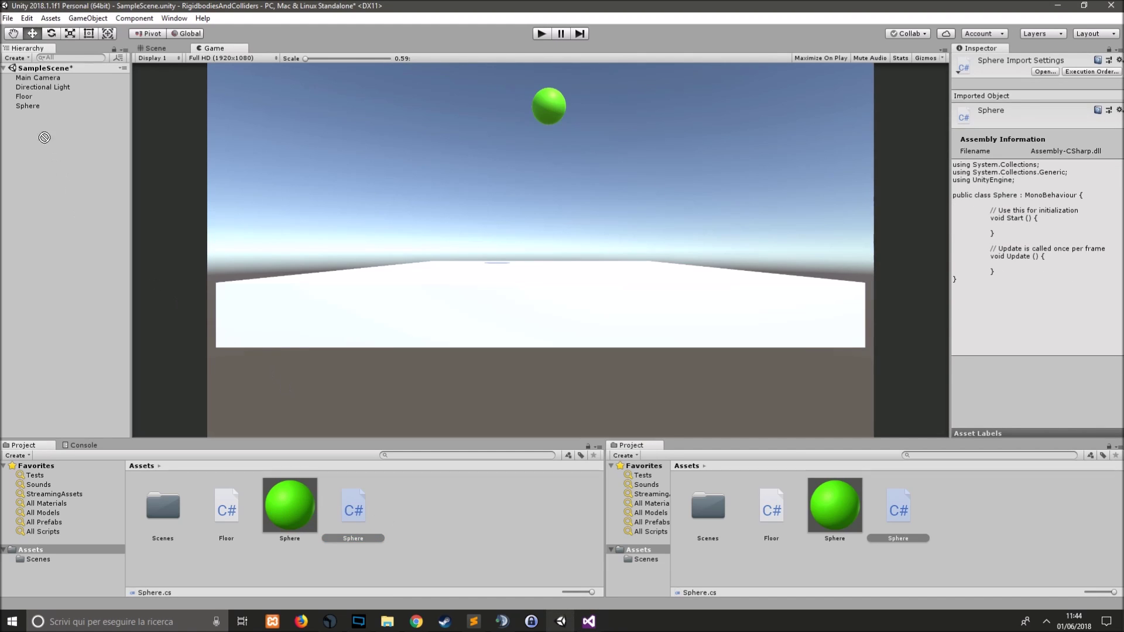
{"action": "left_click", "coordinate": [29, 106]}
{"action": "scroll", "coordinate": [992, 349], "scroll_direction": "down", "scroll_amount": 5}
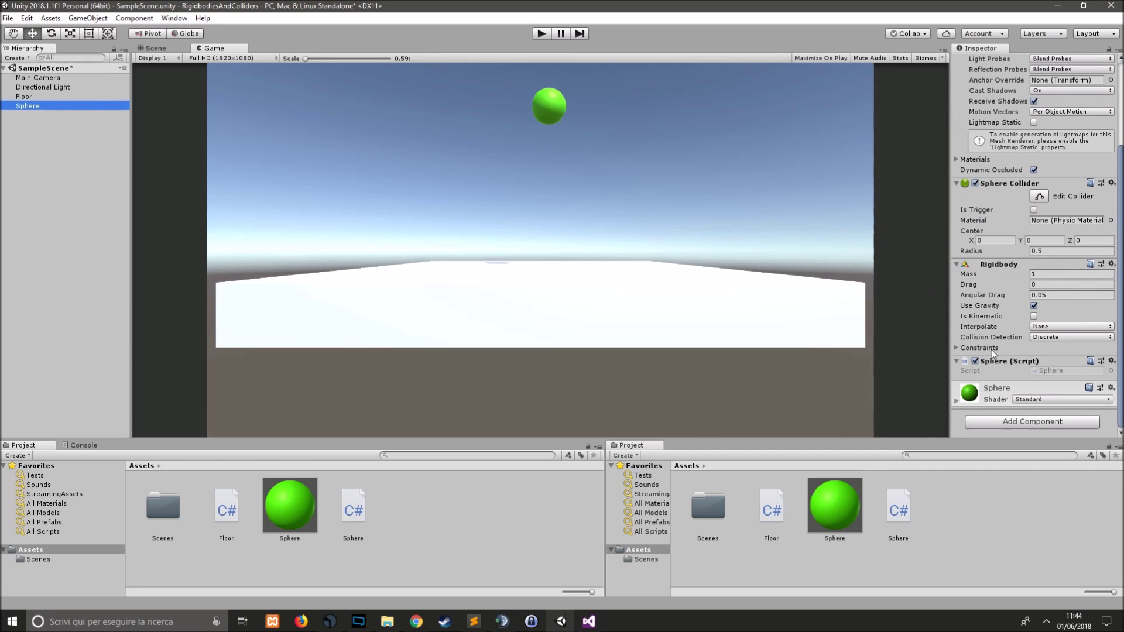
{"action": "scroll", "coordinate": [995, 363], "scroll_direction": "up", "scroll_amount": 5}
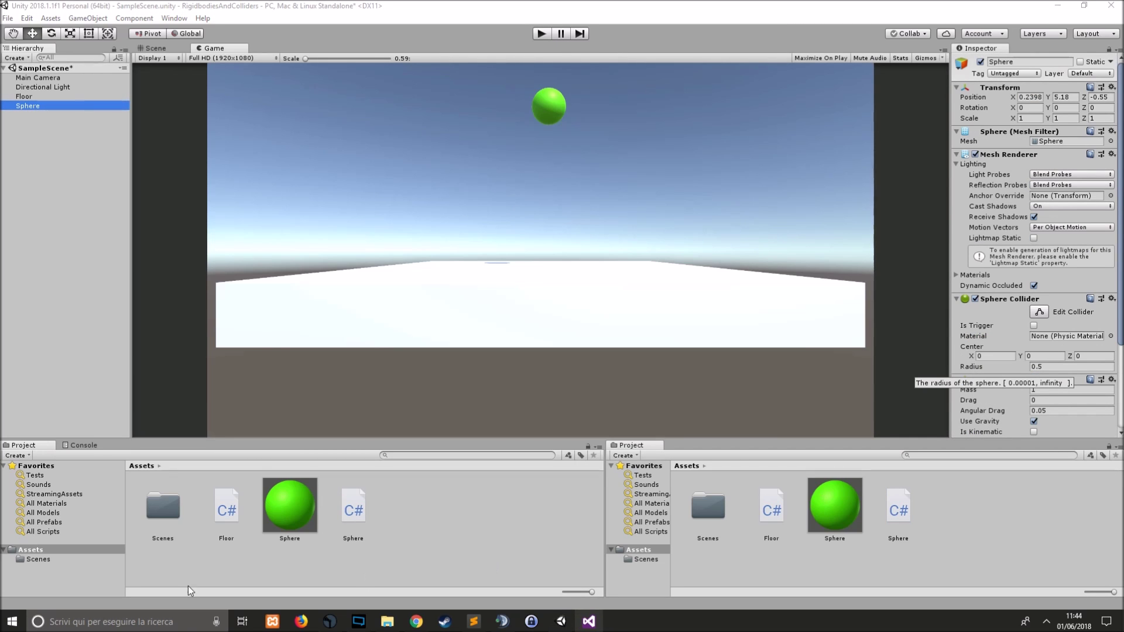
{"action": "double_click", "coordinate": [367, 507]}
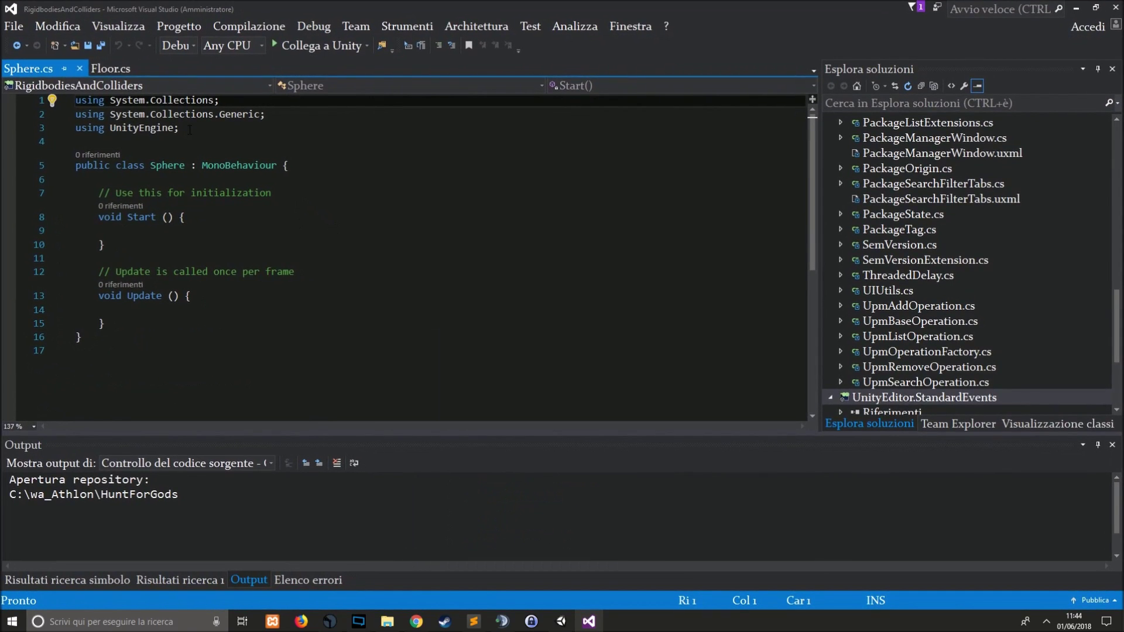
Step: In Floor.cs, move the class and Start() opening braces onto their own lines, then shrink the editor
{"action": "left_click", "coordinate": [110, 68]}
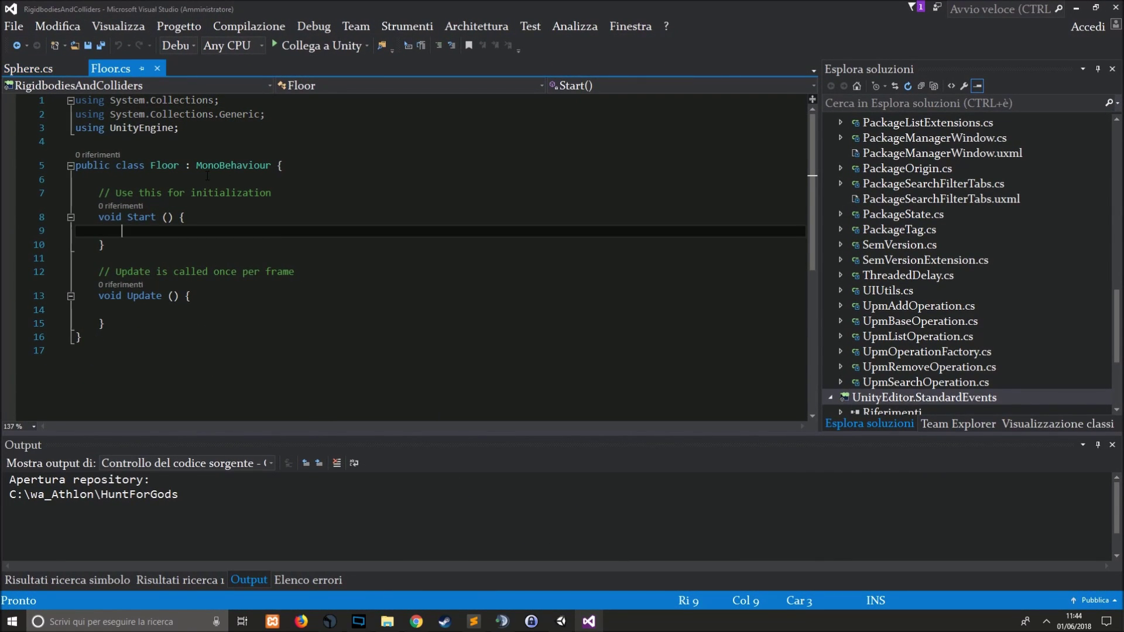
{"action": "left_click", "coordinate": [175, 216]}
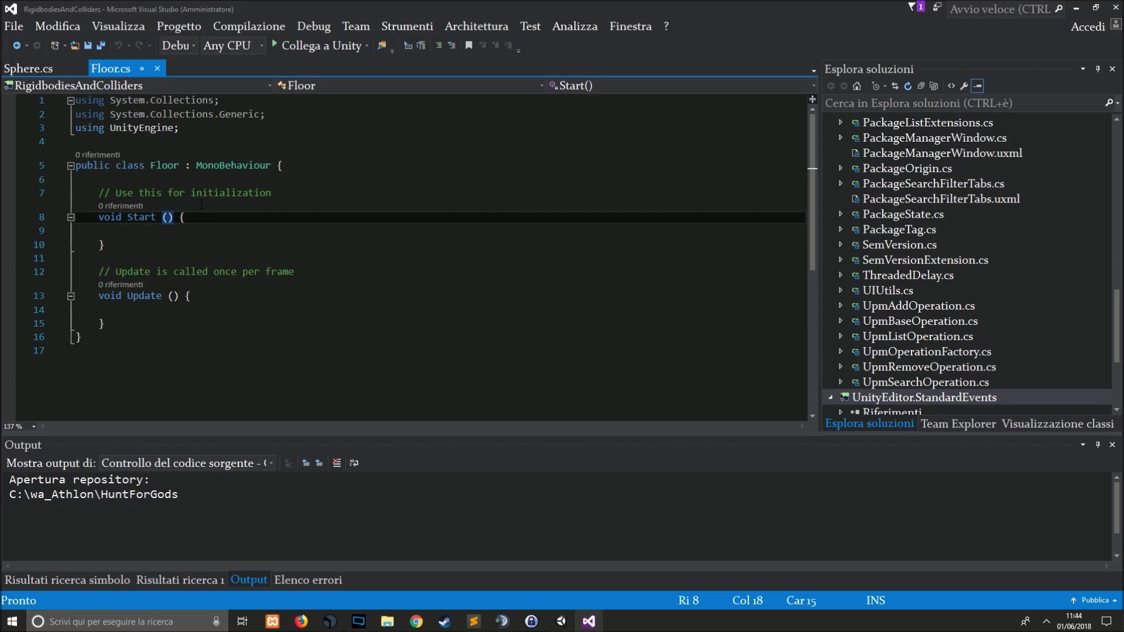
{"action": "key", "text": "Return"}
{"action": "left_click", "coordinate": [277, 166]}
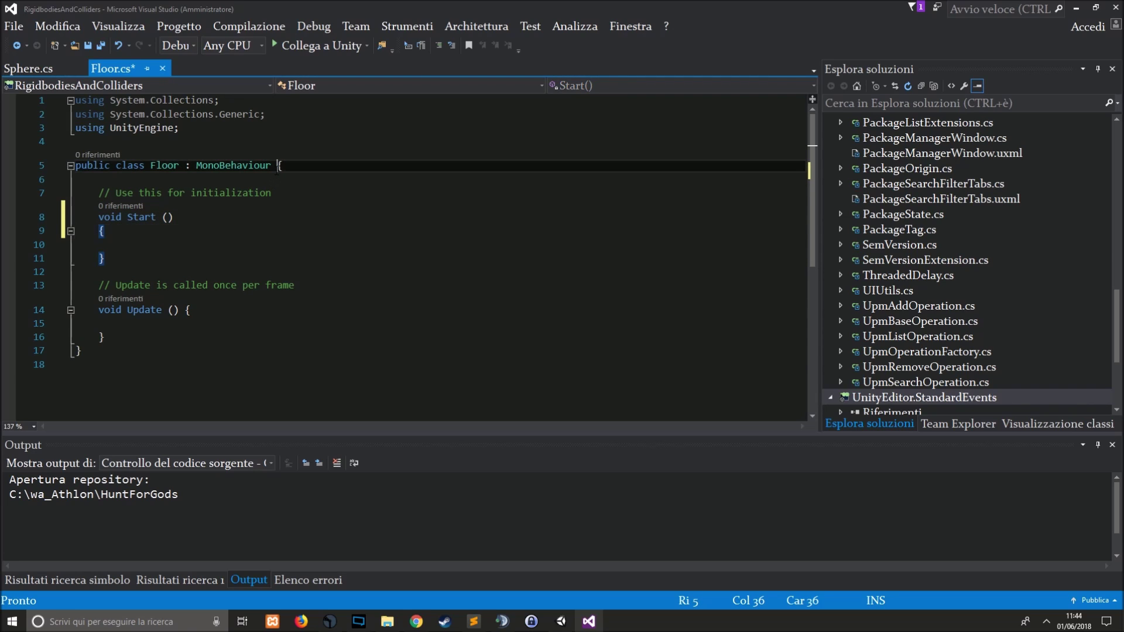
{"action": "key", "text": "Return"}
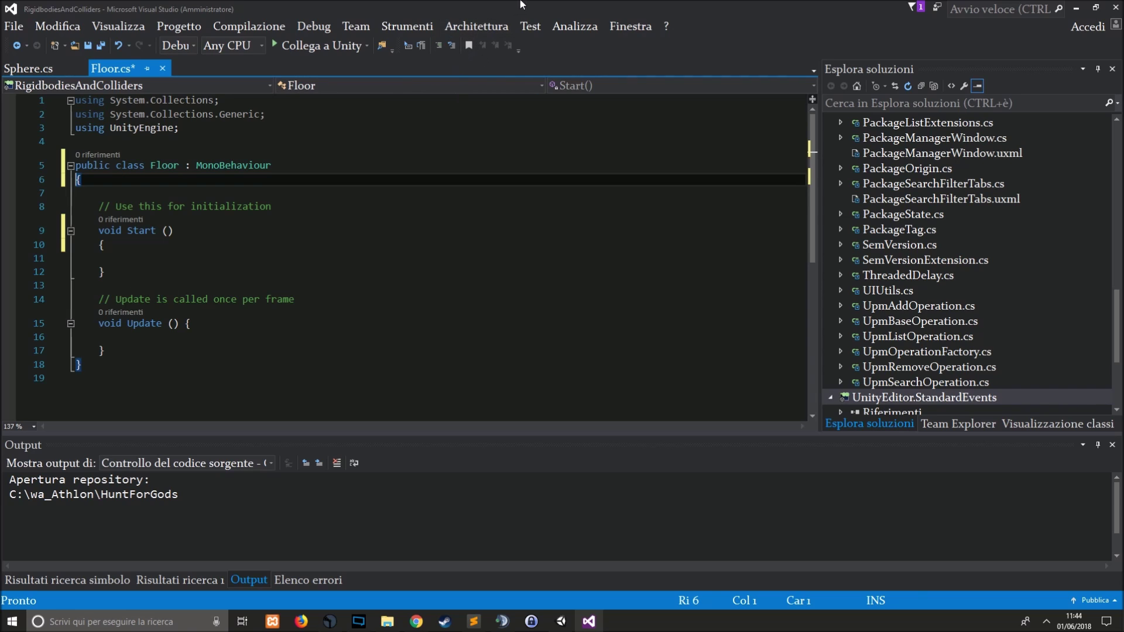
{"action": "left_click_drag", "start_coordinate": [476, 9], "coordinate": [953, 248]}
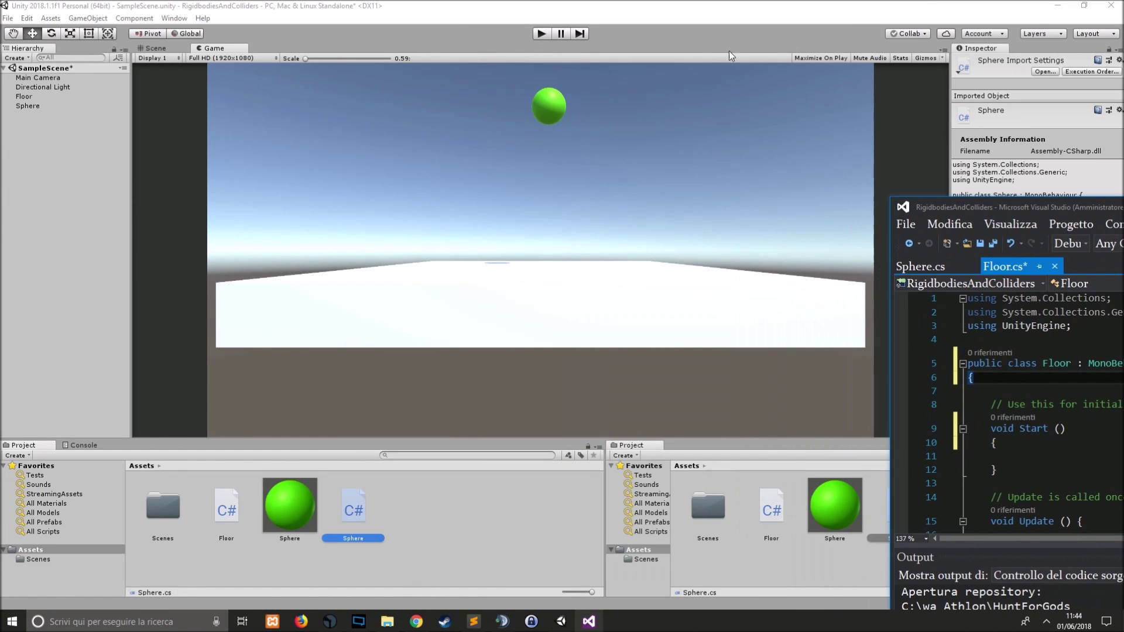
Step: Play the Unity scene, check the Floor's trigger collider, then maximize Visual Studio with Floor.cs
{"action": "left_click", "coordinate": [540, 37]}
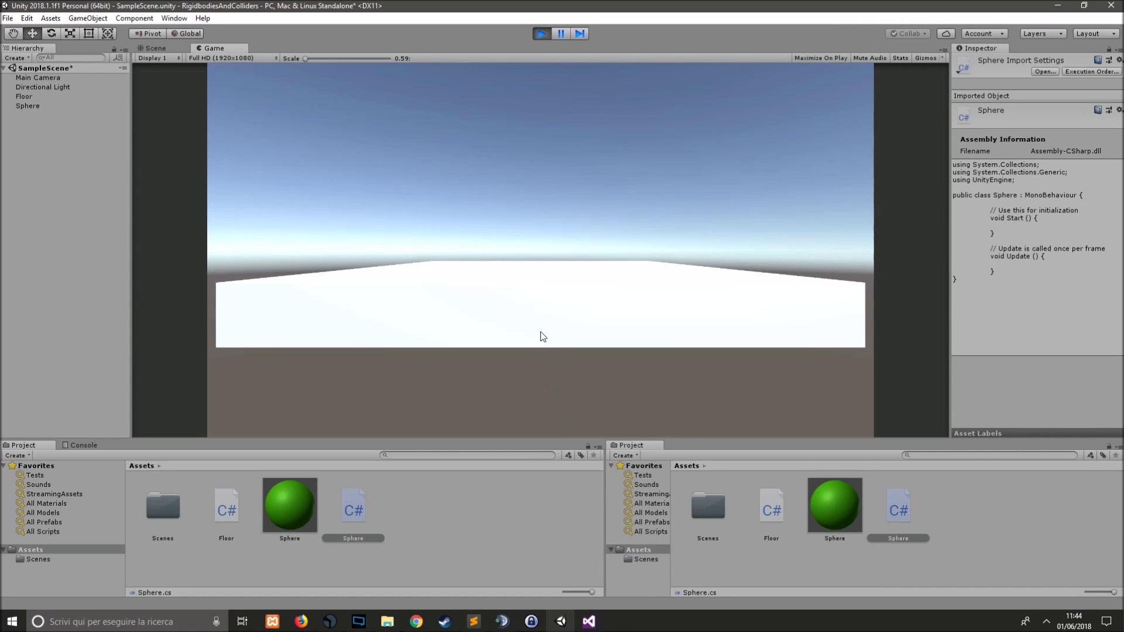
{"action": "left_click", "coordinate": [57, 97]}
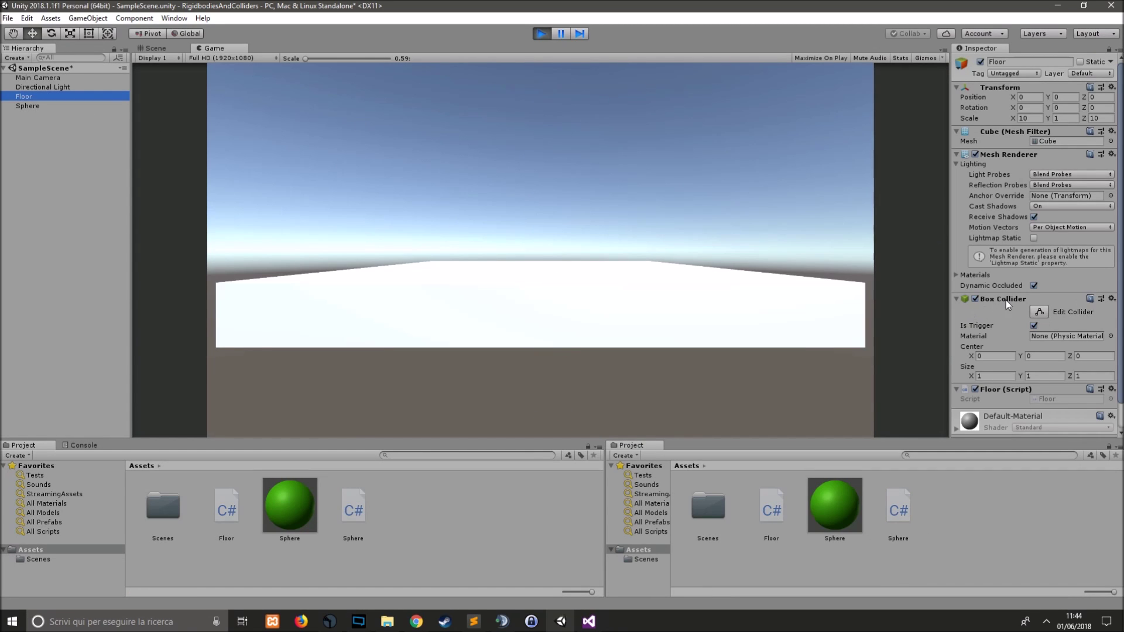
{"action": "left_click", "coordinate": [589, 621]}
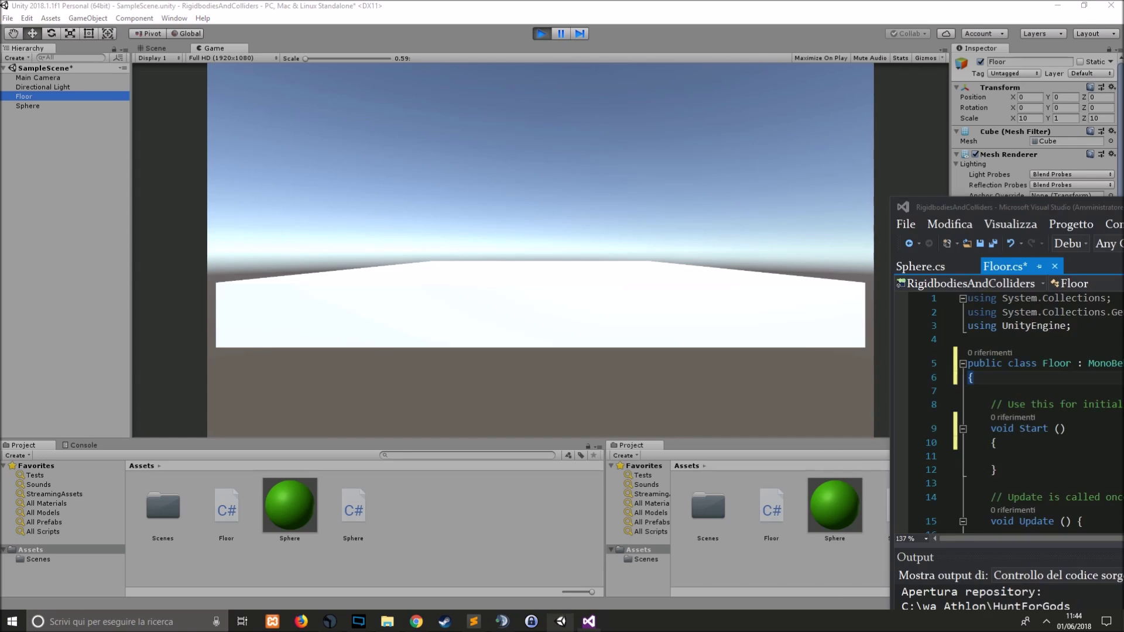
{"action": "left_click_drag", "start_coordinate": [949, 199], "coordinate": [660, 134]}
{"action": "double_click", "coordinate": [659, 134]}
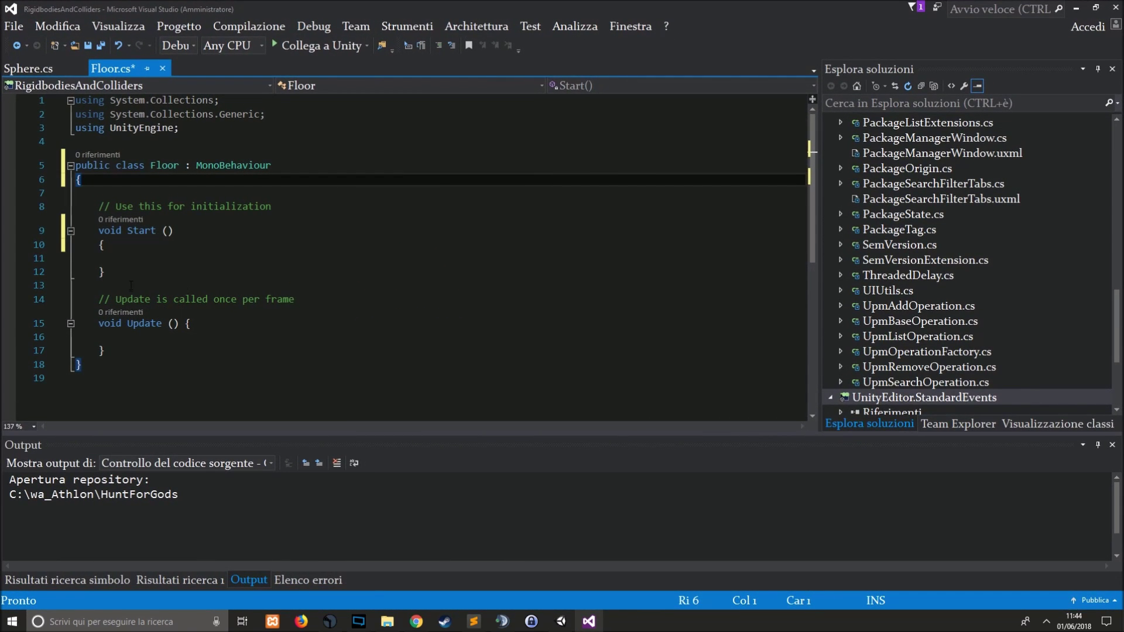
Step: Replace Start and Update with an OnTriggerEnter(Collider other) stub, without the private modifier
{"action": "left_click_drag", "start_coordinate": [97, 201], "coordinate": [140, 348]}
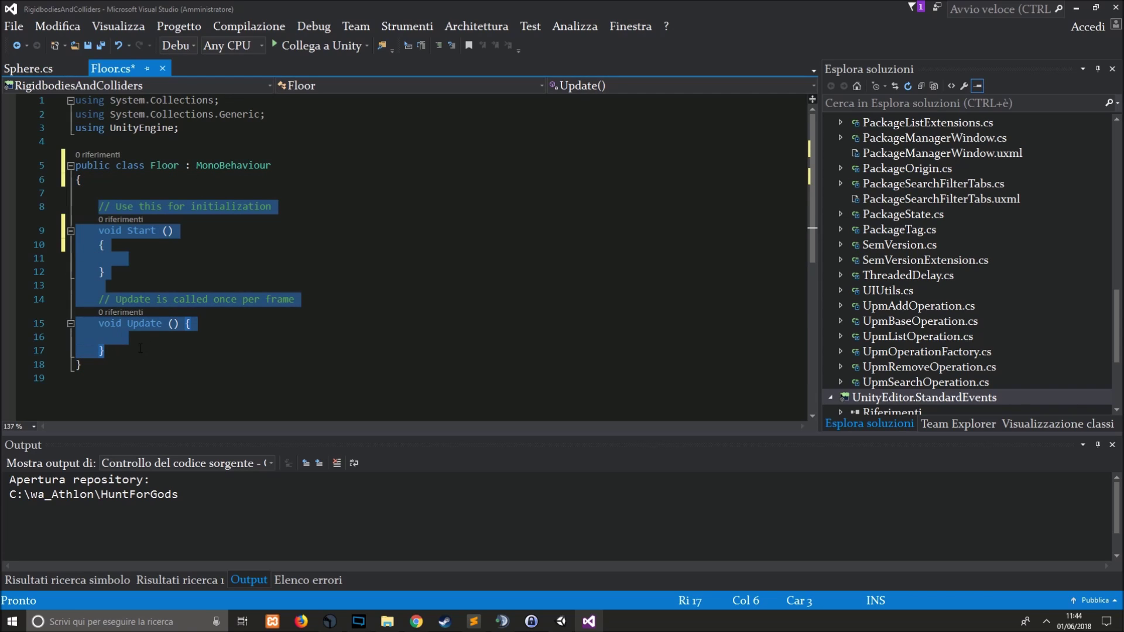
{"action": "key", "text": "Delete"}
{"action": "key", "text": "Up"}
{"action": "key", "text": "Return"}
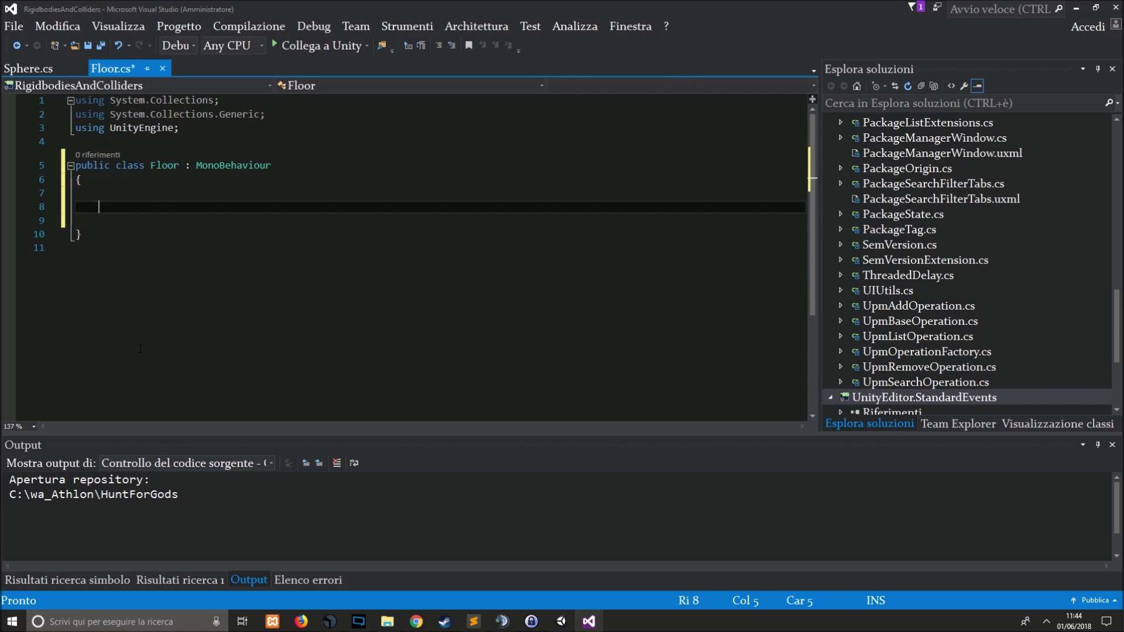
{"action": "type", "text": "void ontri"}
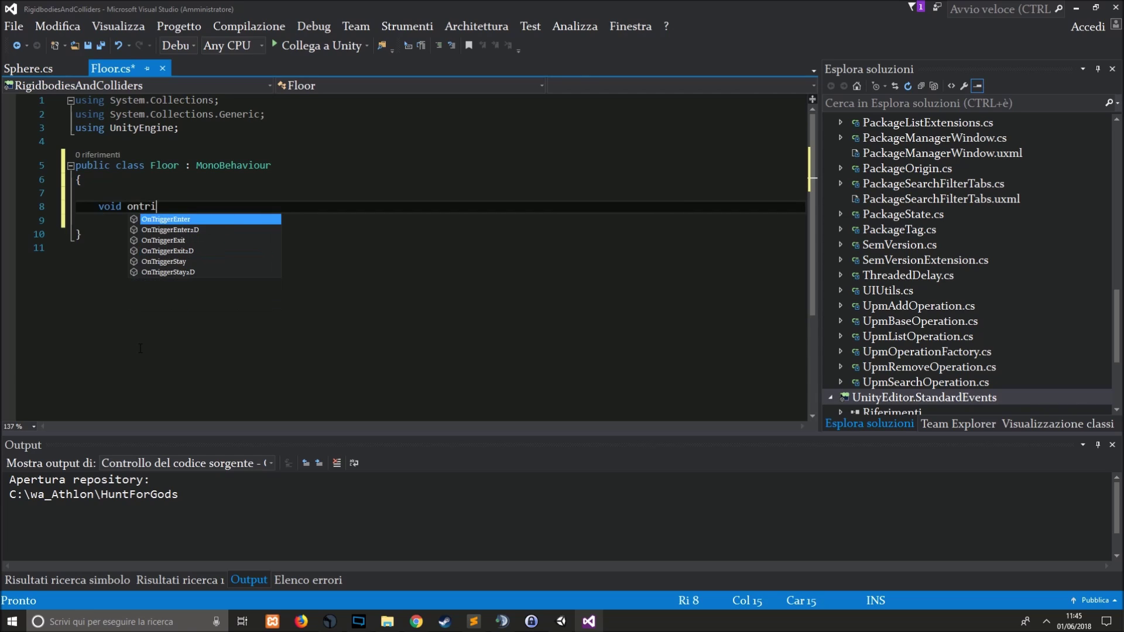
{"action": "key", "text": "Return"}
{"action": "key", "text": "Up"}
{"action": "key", "text": "Up"}
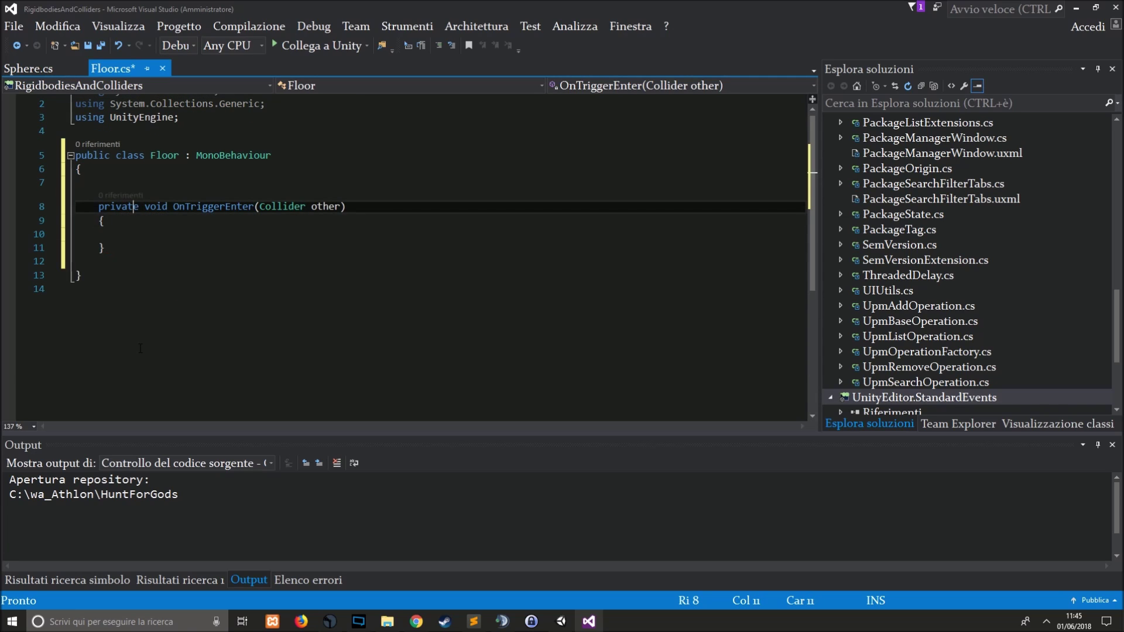
{"action": "key", "text": "ctrl+BackSpace"}
{"action": "key", "text": "Down"}
{"action": "key", "text": "Down"}
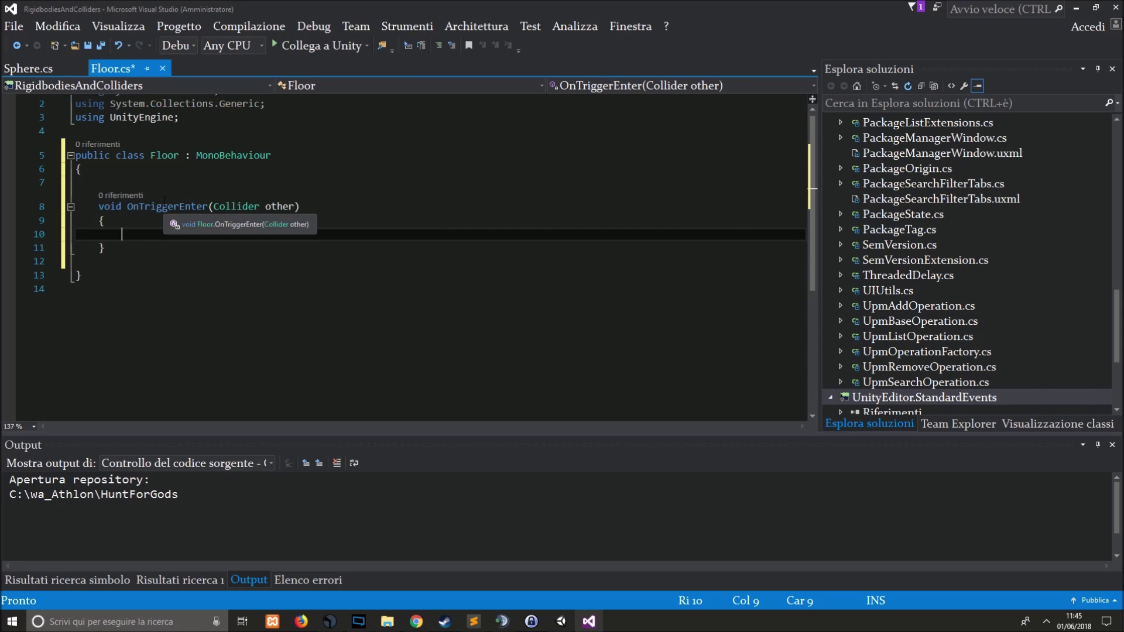
Step: Add Debug.Log(other.gameObject.name); inside OnTriggerEnter and save Floor.cs
{"action": "mouse_move", "coordinate": [257, 207]}
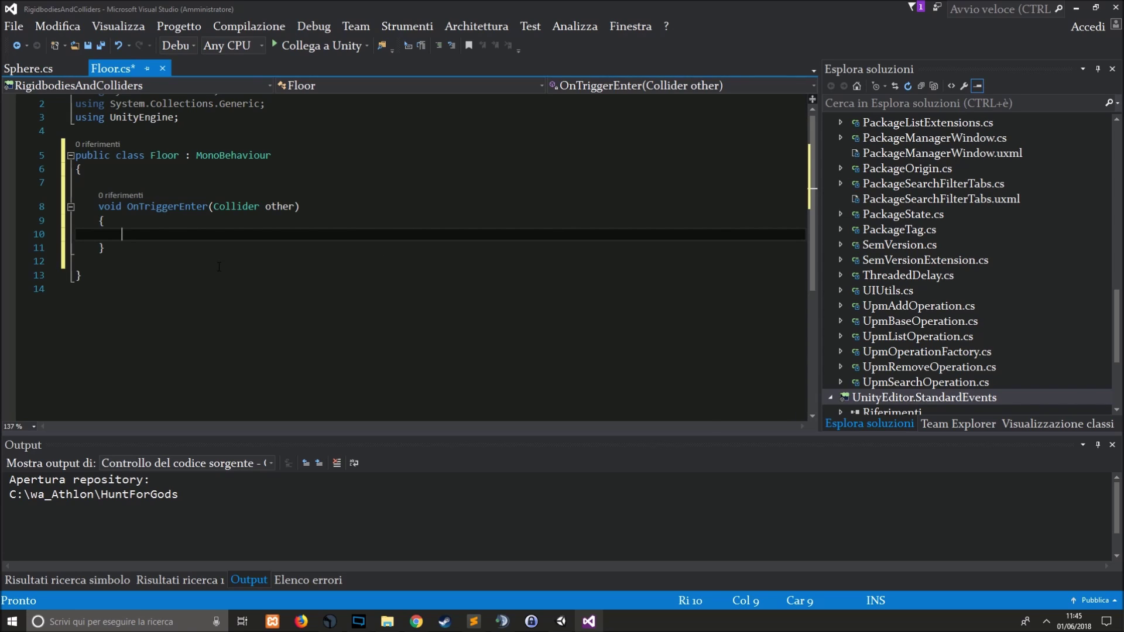
{"action": "type", "text": "Debug."}
{"action": "type", "text": "Log("}
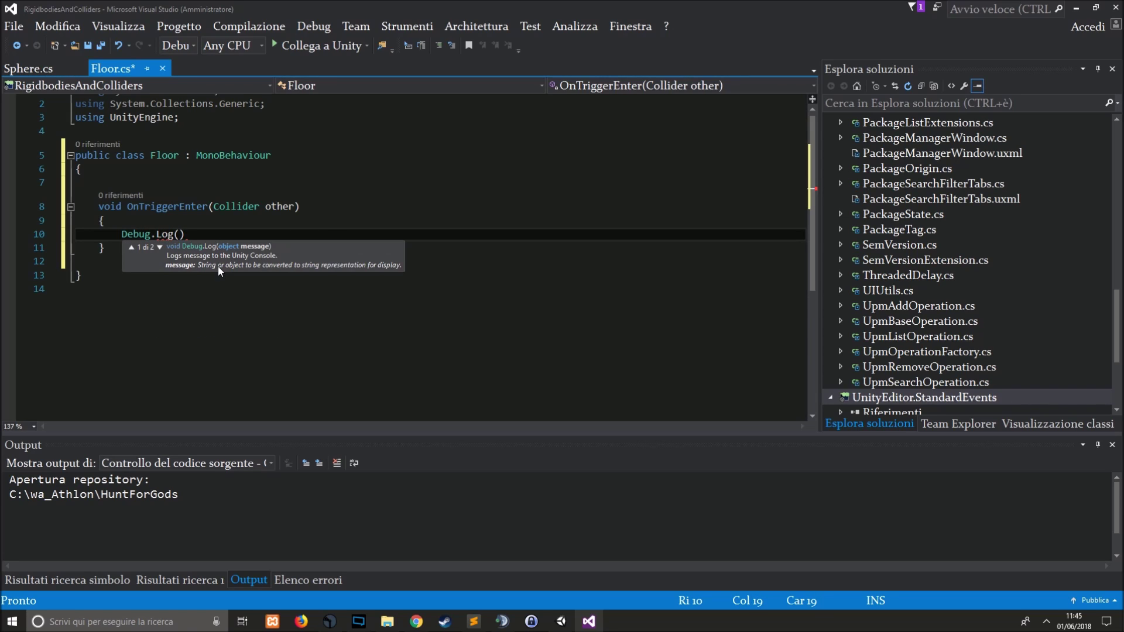
{"action": "type", "text": "other"}
{"action": "type", "text": "."}
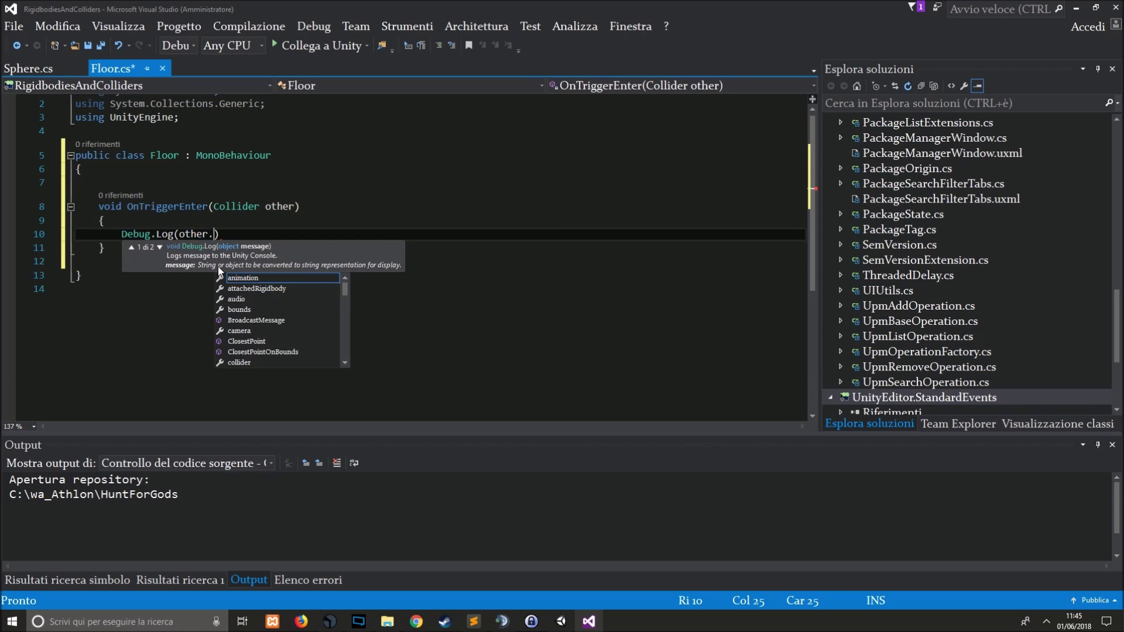
{"action": "type", "text": "ga"}
{"action": "key", "text": "Tab"}
{"action": "type", "text": "."}
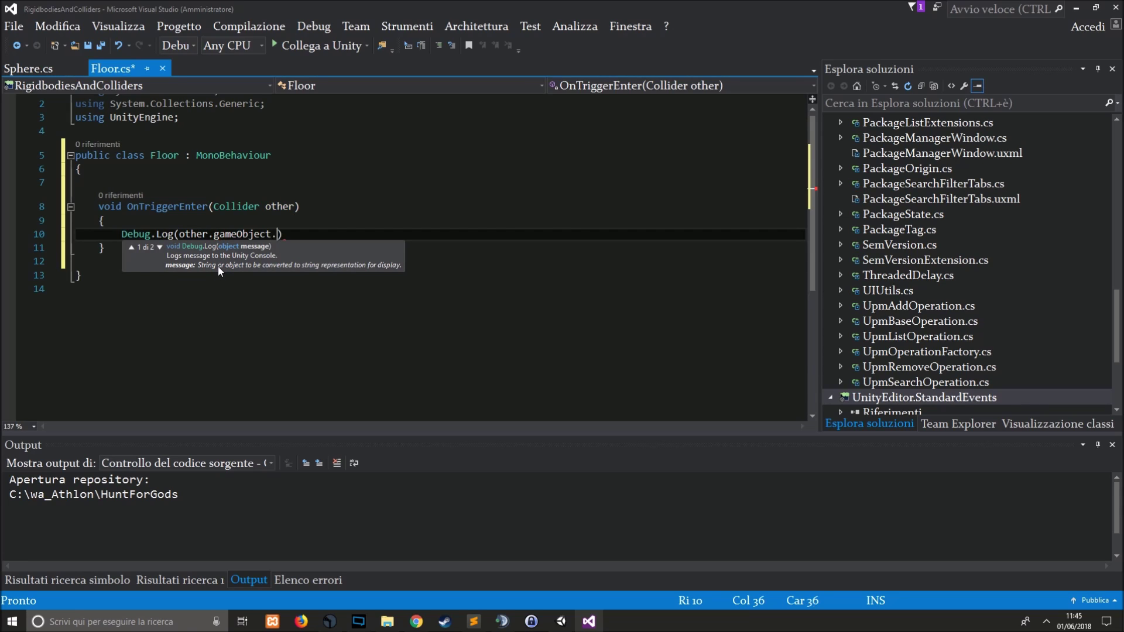
{"action": "type", "text": "name);"}
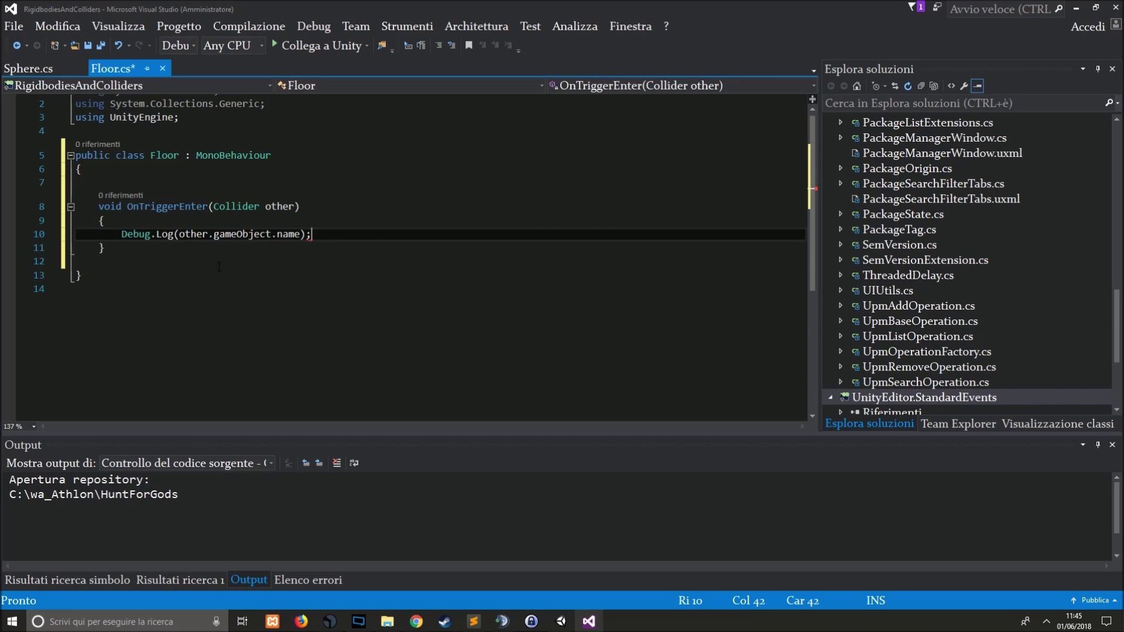
{"action": "key", "text": "ctrl+s"}
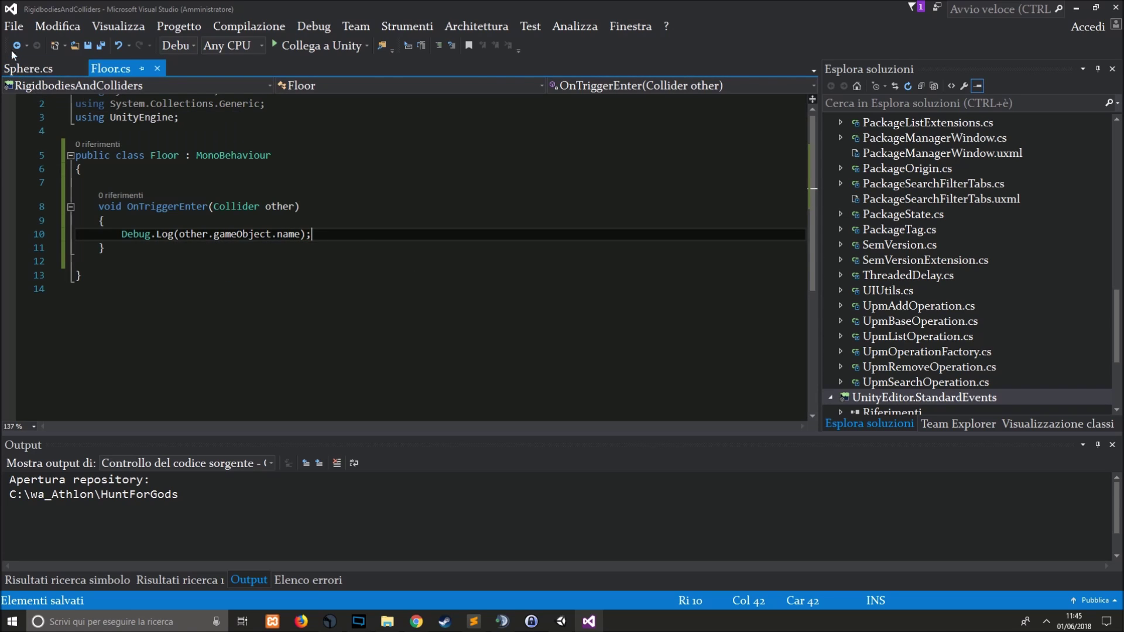
Step: Play the scene, show info messages in the Console, and view the Sphere log's stack trace
{"action": "key", "text": "alt+Tab"}
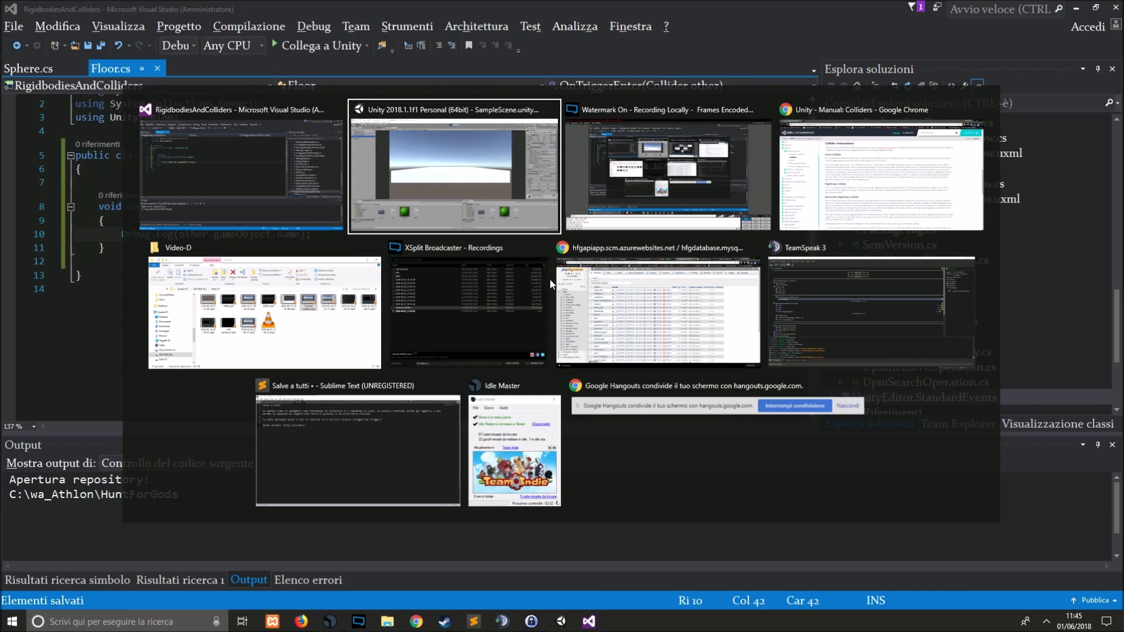
{"action": "left_click", "coordinate": [560, 243]}
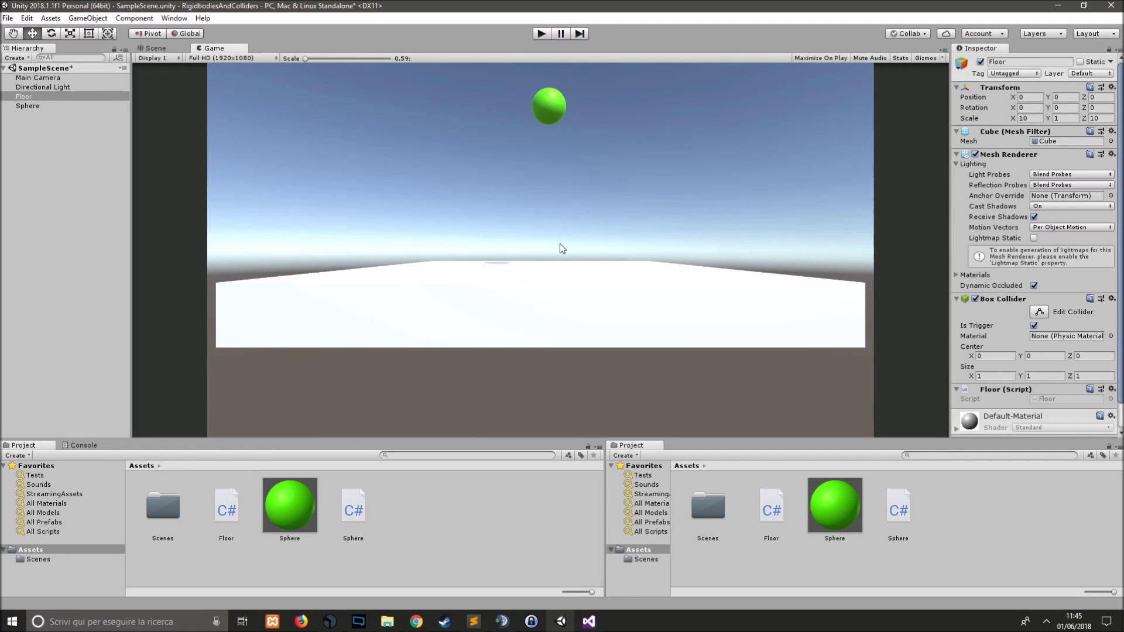
{"action": "key", "text": "ctrl+p"}
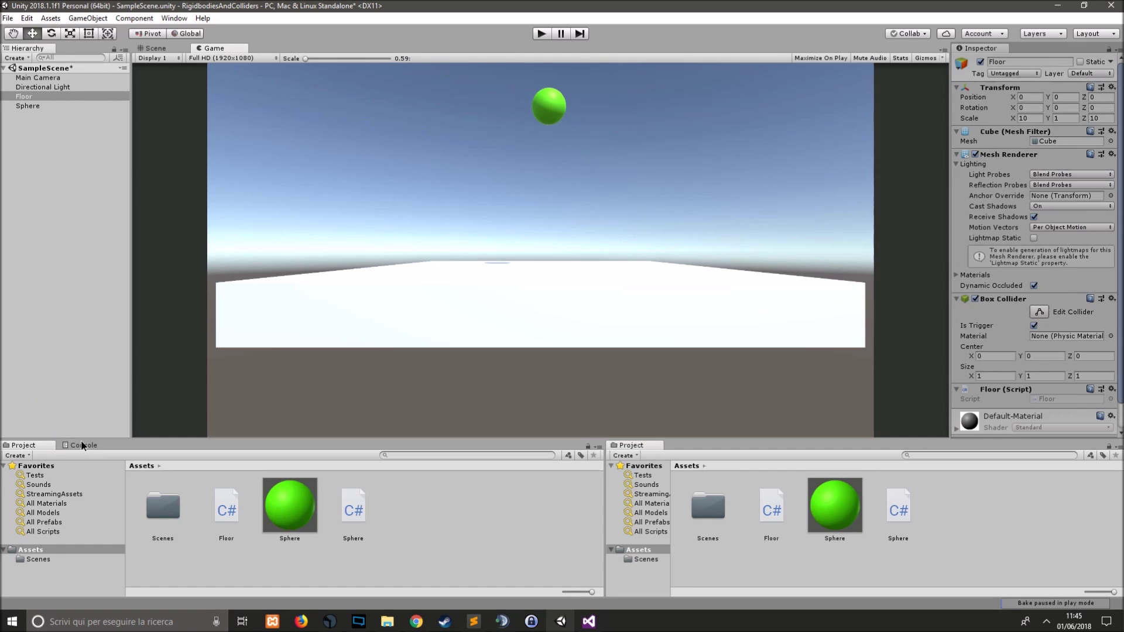
{"action": "left_click", "coordinate": [84, 445]}
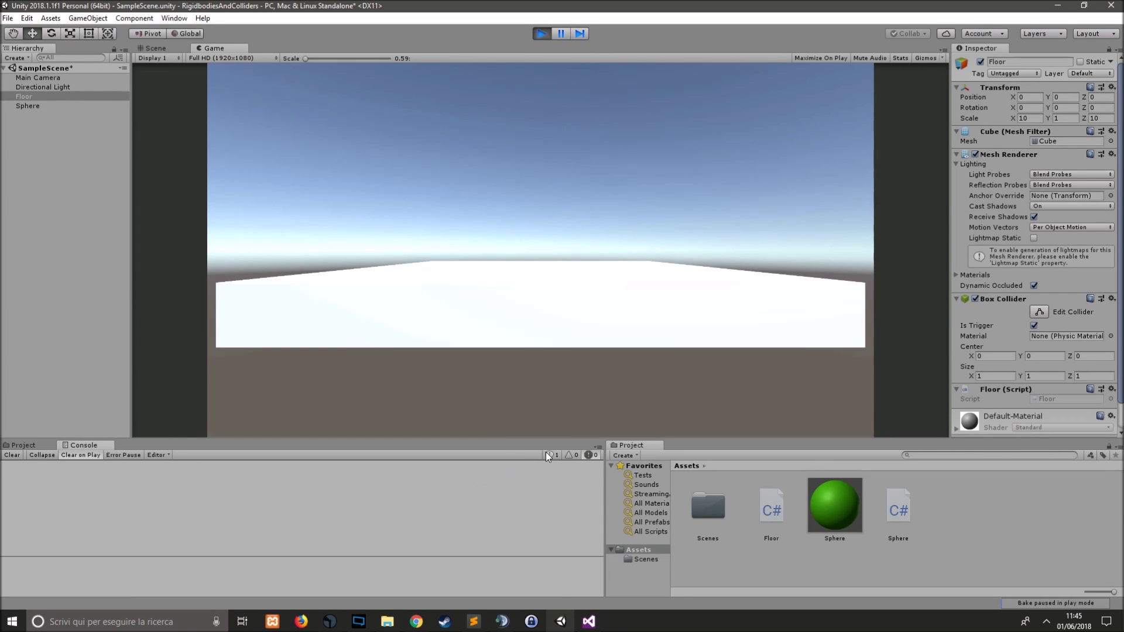
{"action": "left_click", "coordinate": [546, 454]}
{"action": "left_click", "coordinate": [86, 476]}
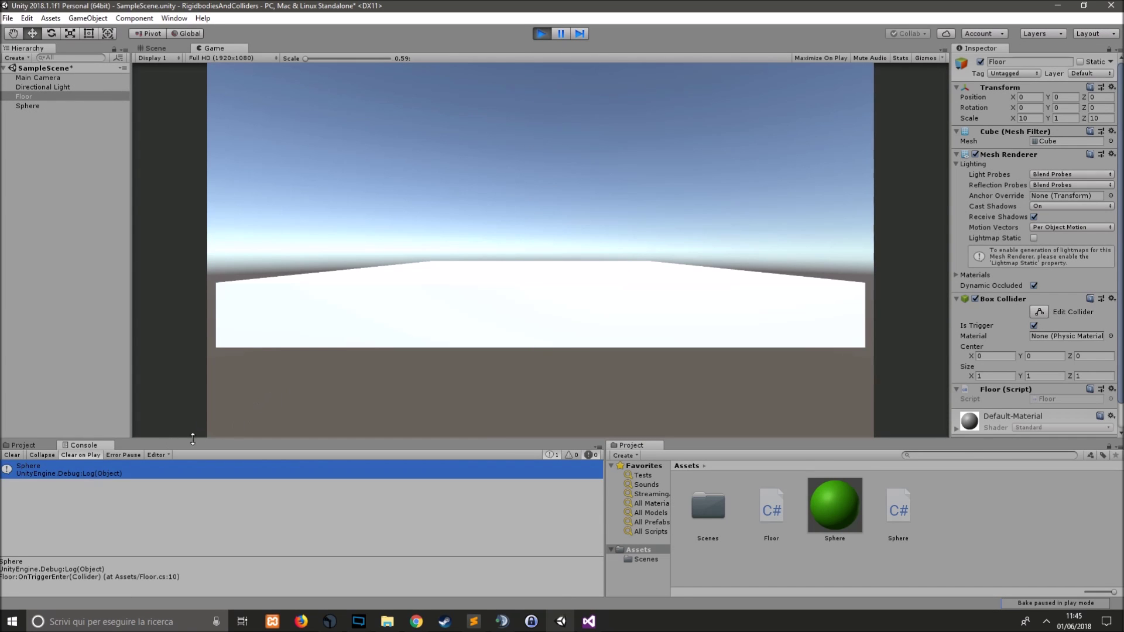
{"action": "left_click", "coordinate": [542, 34]}
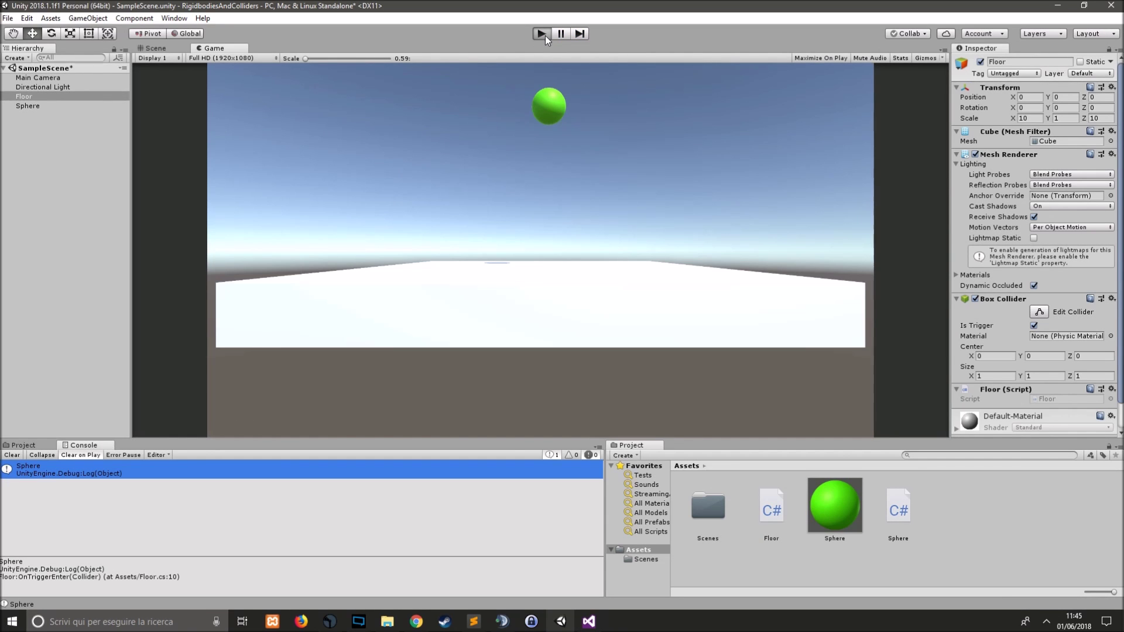
{"action": "key", "text": "ctrl+p"}
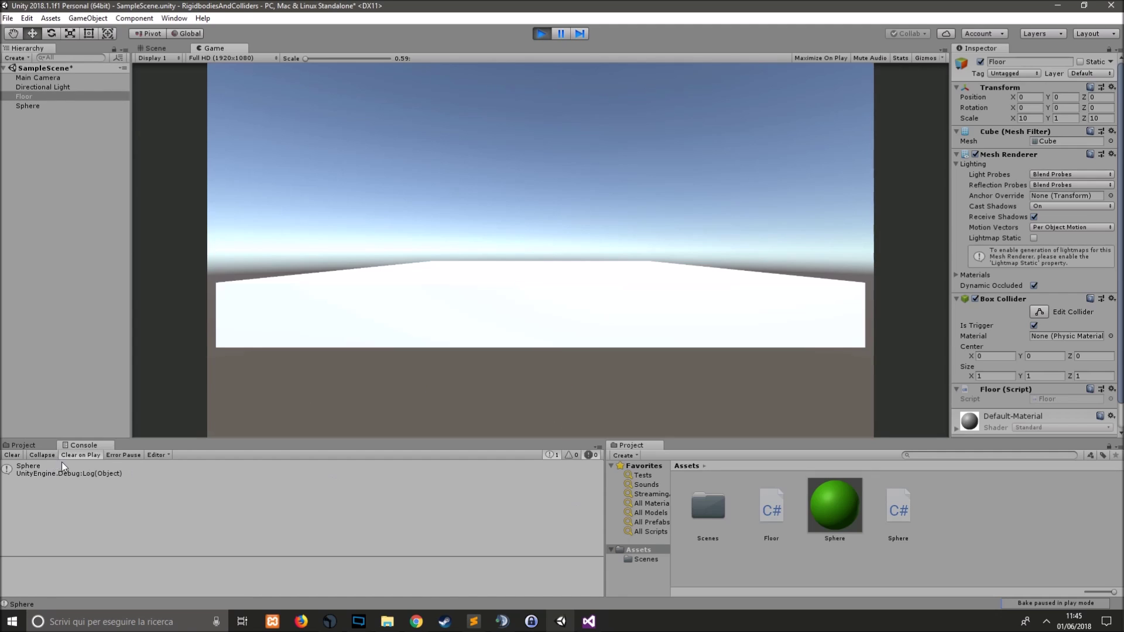
{"action": "left_click", "coordinate": [67, 469]}
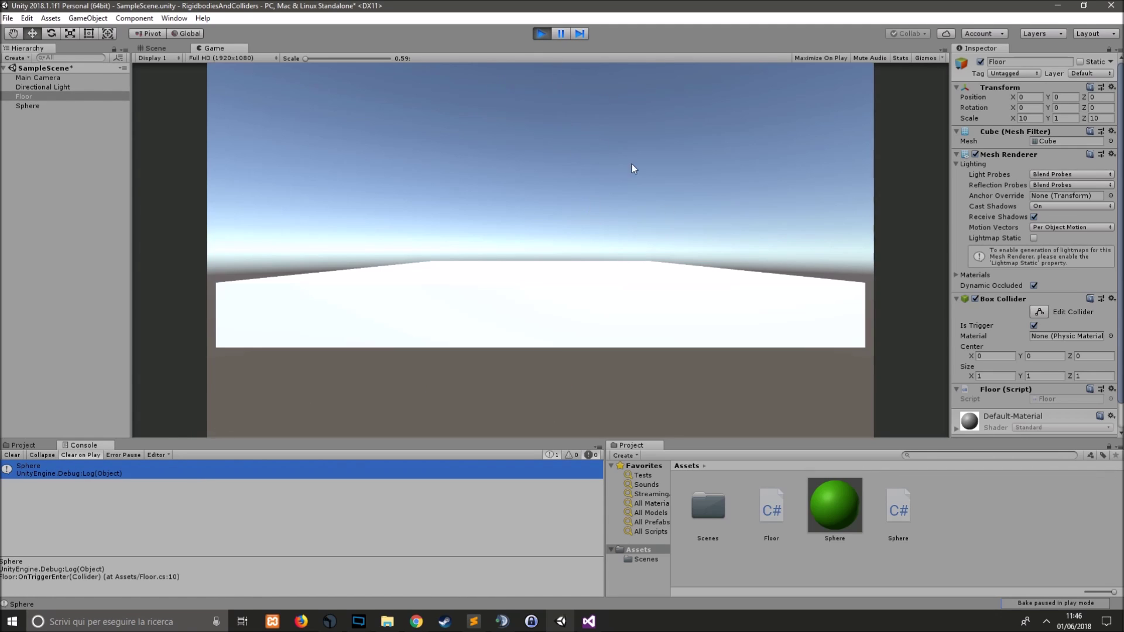
Step: Inspect the Sphere and Floor components during play, then stop the scene
{"action": "left_click", "coordinate": [44, 104]}
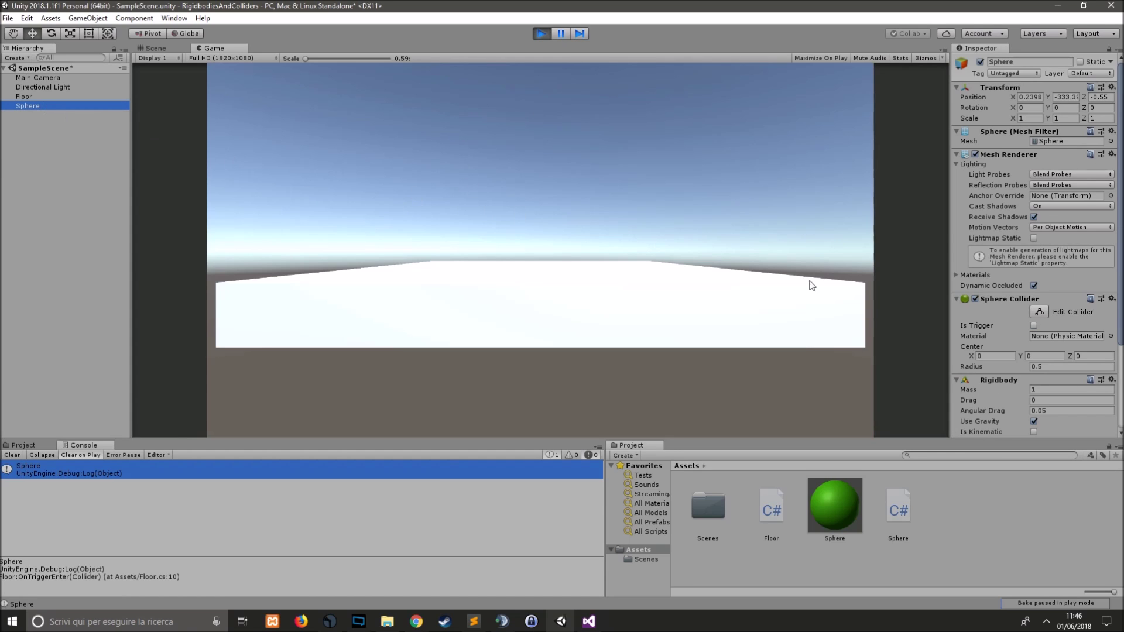
{"action": "scroll", "coordinate": [1021, 296], "scroll_direction": "down", "scroll_amount": 2}
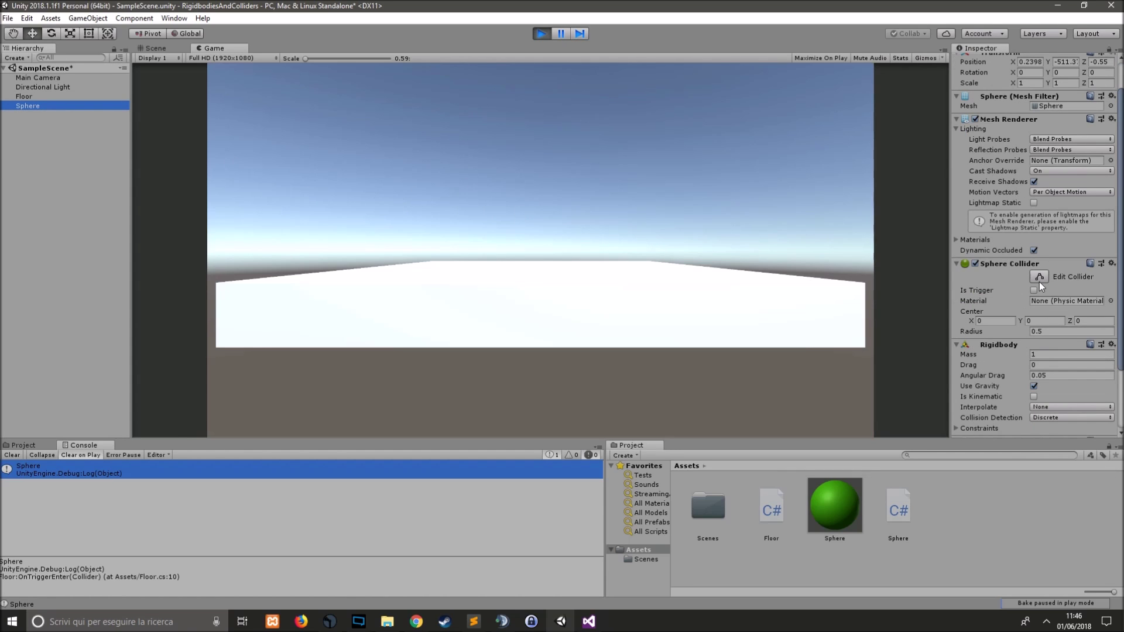
{"action": "left_click", "coordinate": [47, 95]}
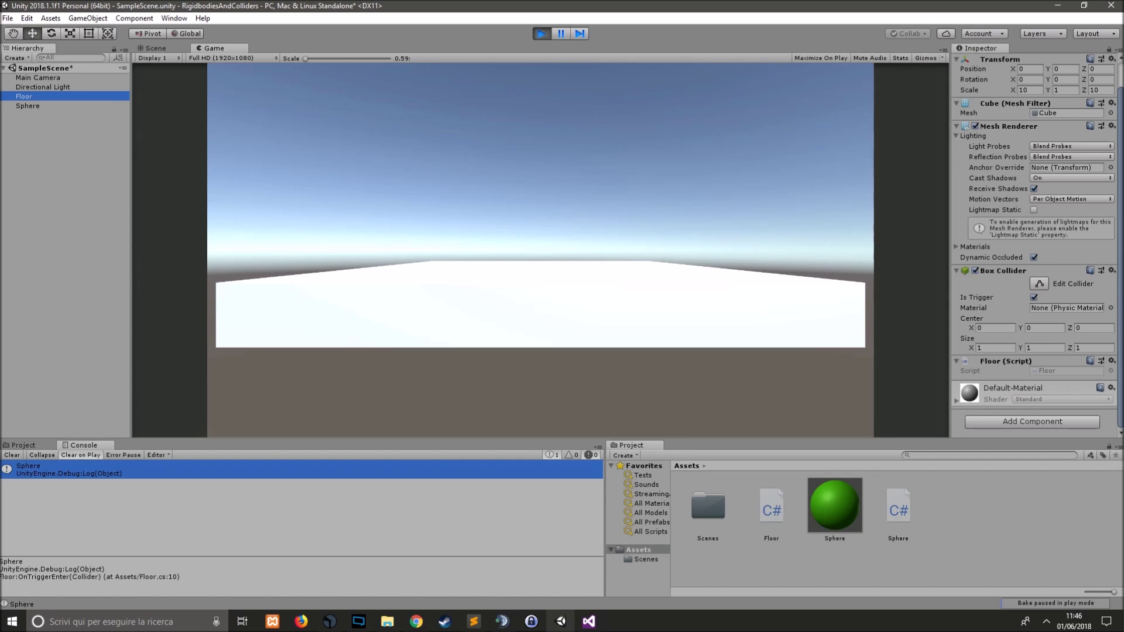
{"action": "key", "text": "alt+Tab"}
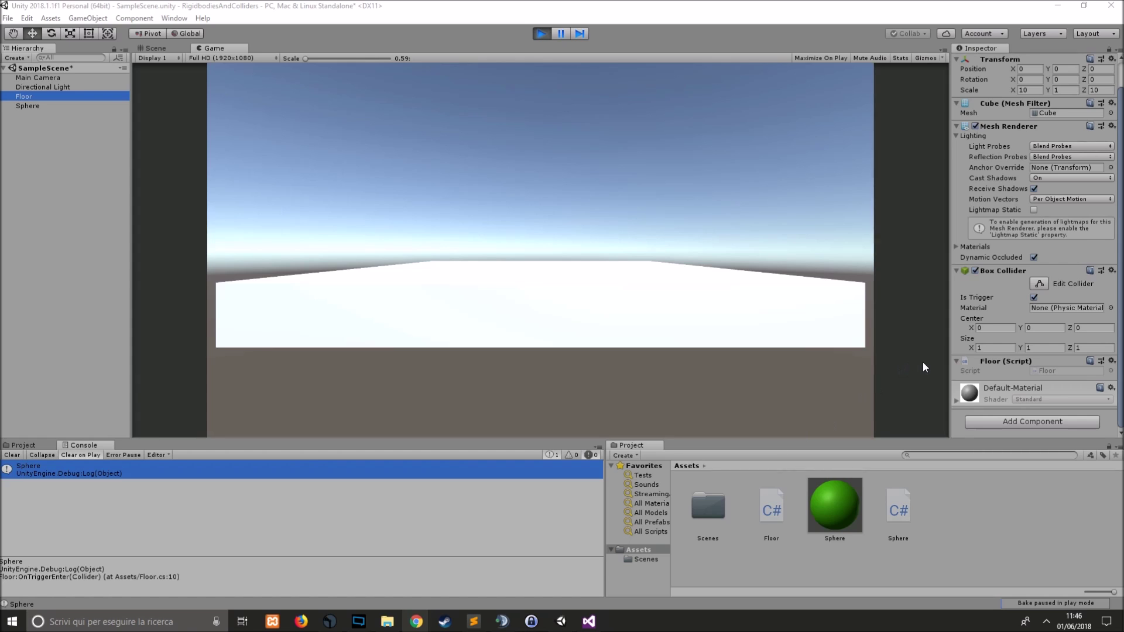
{"action": "left_click", "coordinate": [58, 107]}
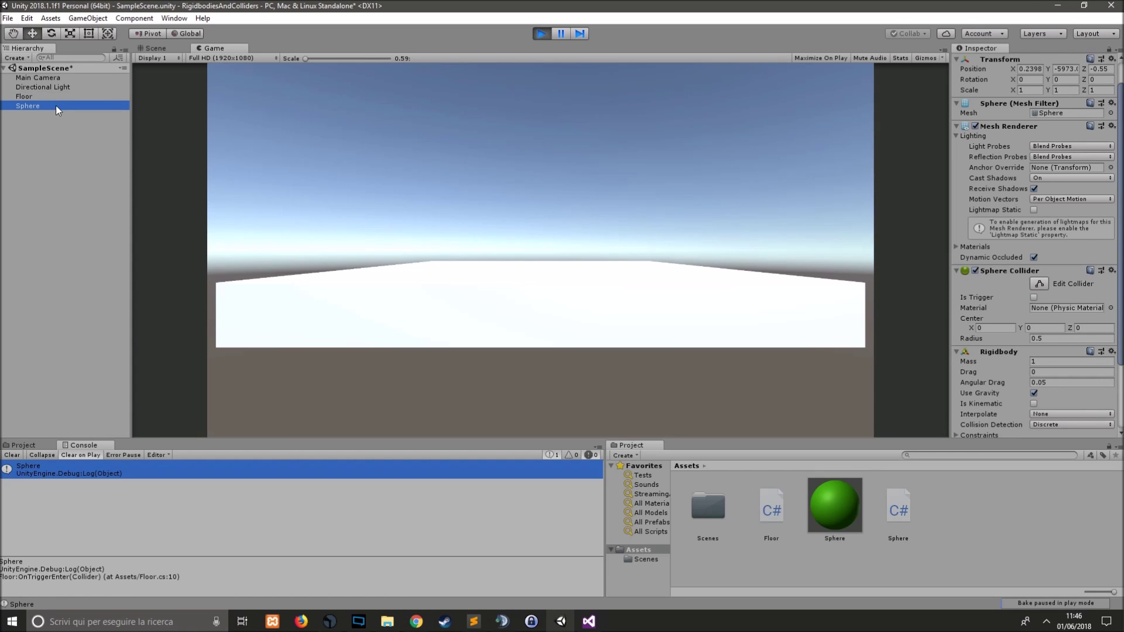
{"action": "left_click", "coordinate": [55, 106]}
{"action": "scroll", "coordinate": [1033, 348], "scroll_direction": "down", "scroll_amount": 2}
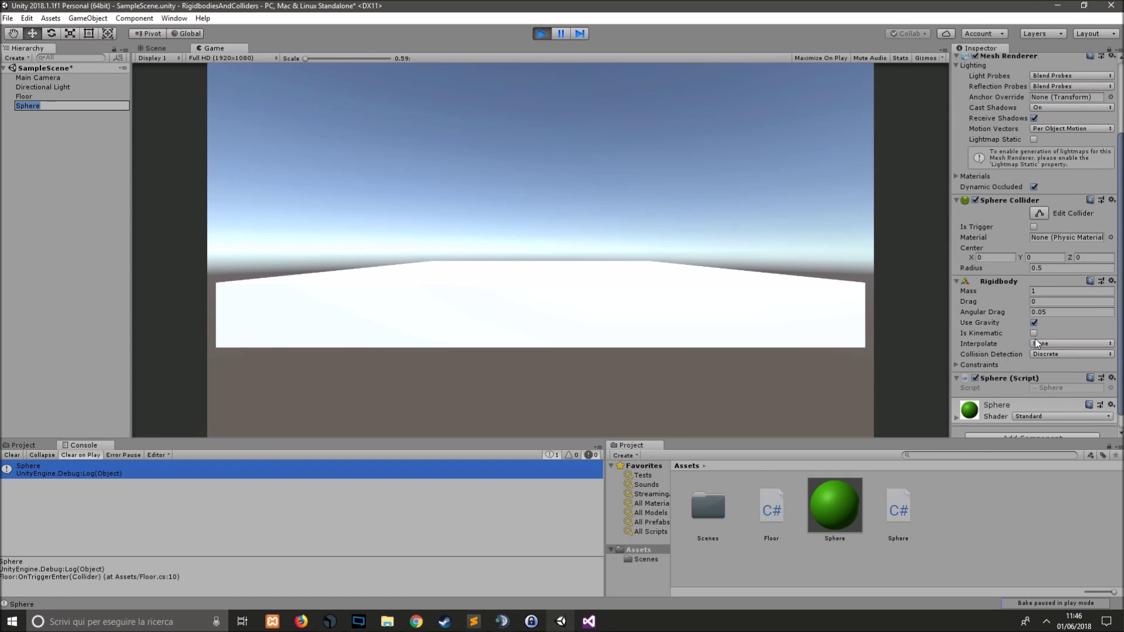
{"action": "left_click", "coordinate": [539, 34]}
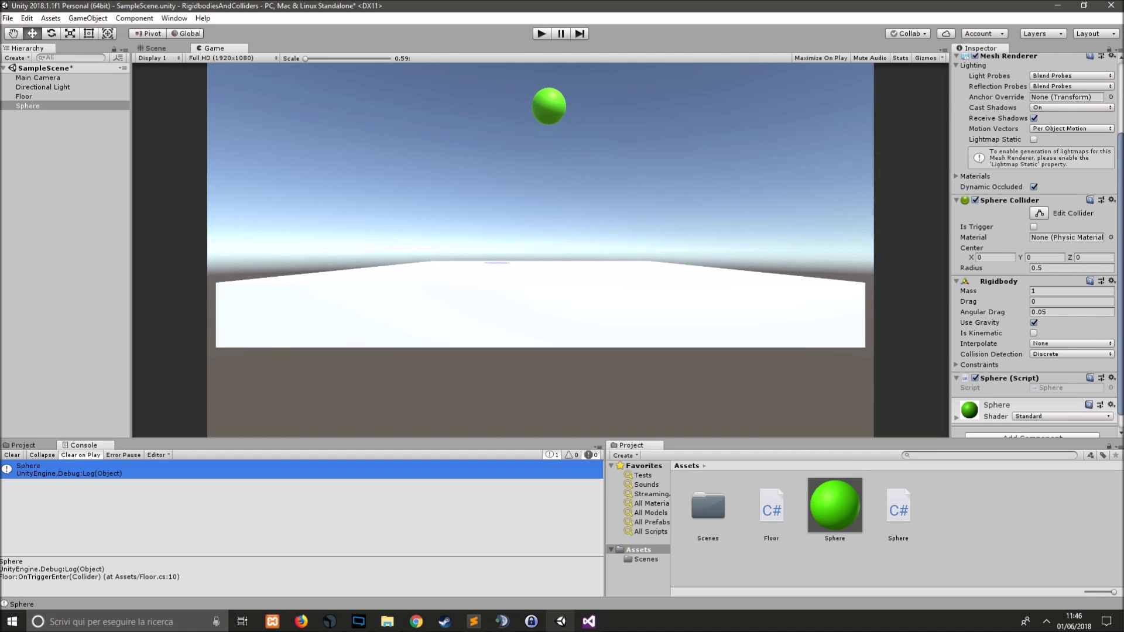
Step: Review the Unity Manual Colliders page, then return to Floor.cs
{"action": "key", "text": "alt+Tab"}
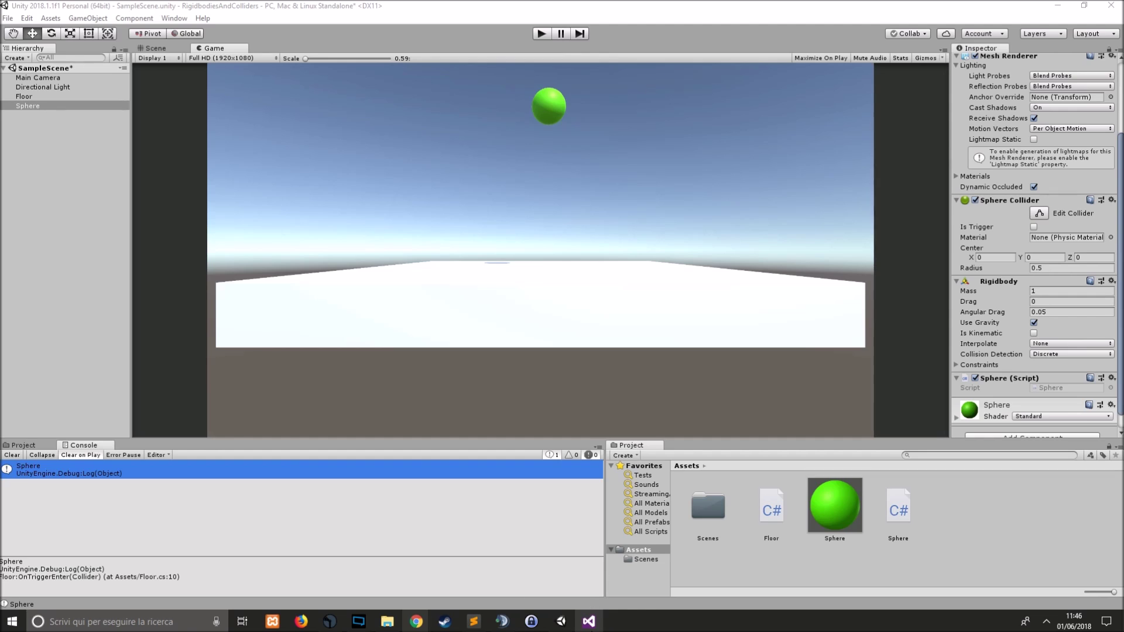
{"action": "mouse_move", "coordinate": [589, 621]}
{"action": "left_click", "coordinate": [589, 621]}
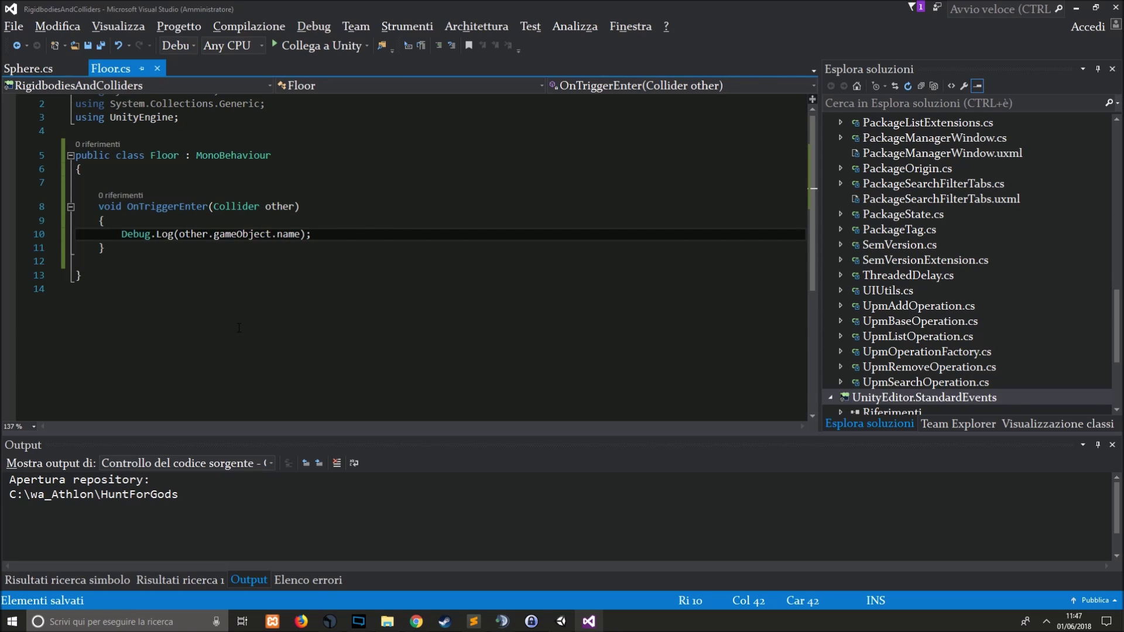
Step: Add an OnTriggerExit method below OnTriggerEnter, without the private modifier
{"action": "left_click", "coordinate": [211, 251]}
{"action": "key", "text": "Return"}
{"action": "key", "text": "Return"}
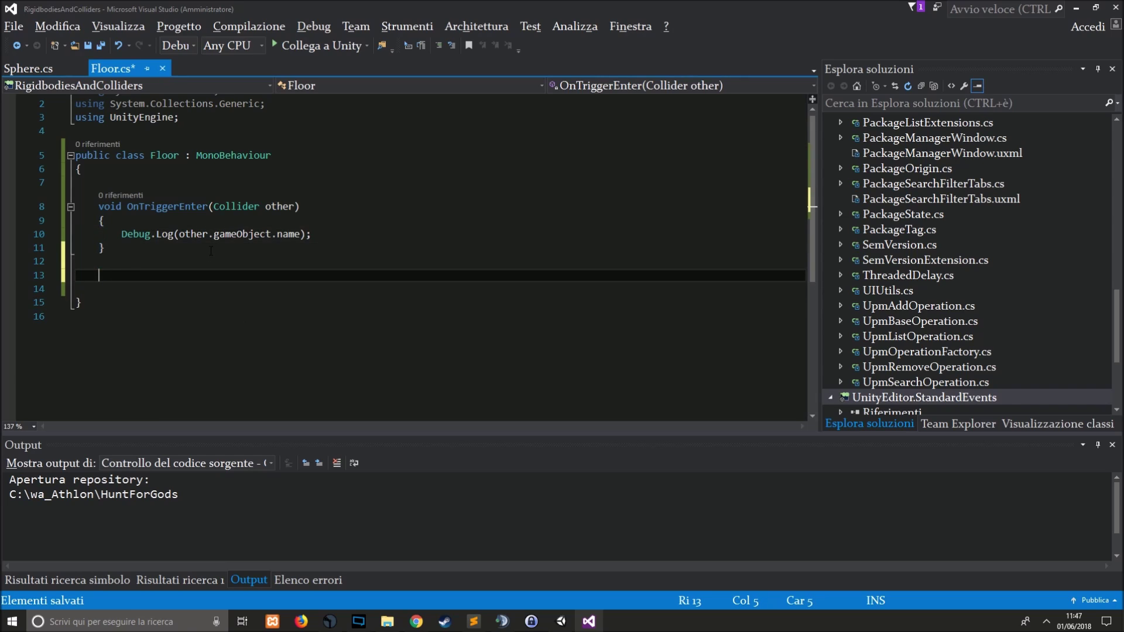
{"action": "type", "text": "void ont"}
{"action": "type", "text": "r"}
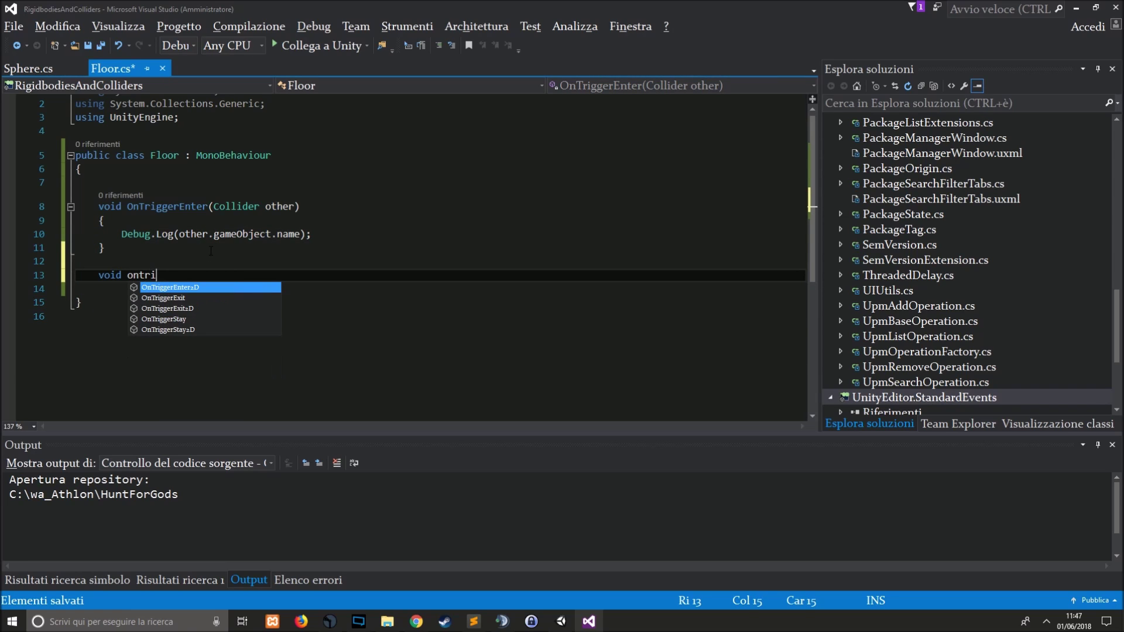
{"action": "type", "text": "i"}
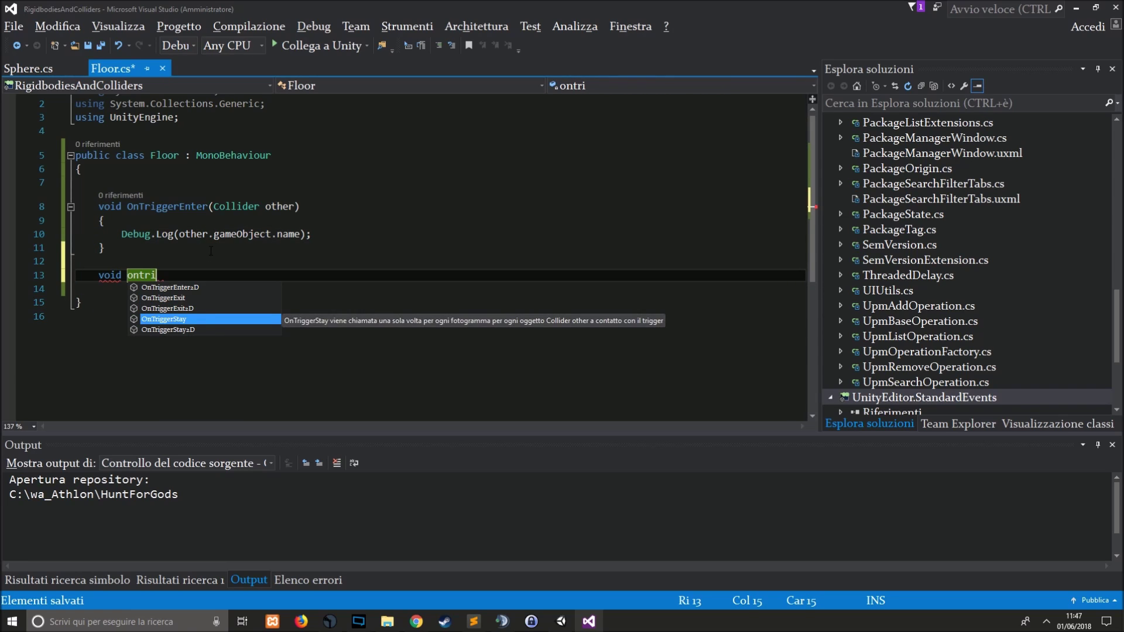
{"action": "key", "text": "Up"}
{"action": "key", "text": "Up"}
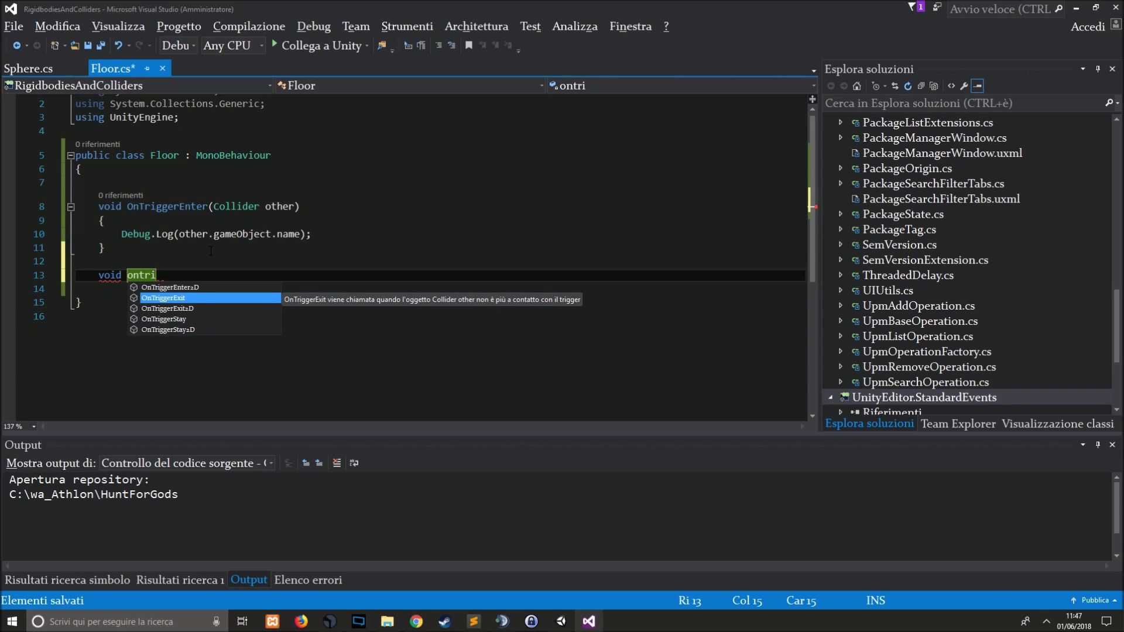
{"action": "key", "text": "Tab"}
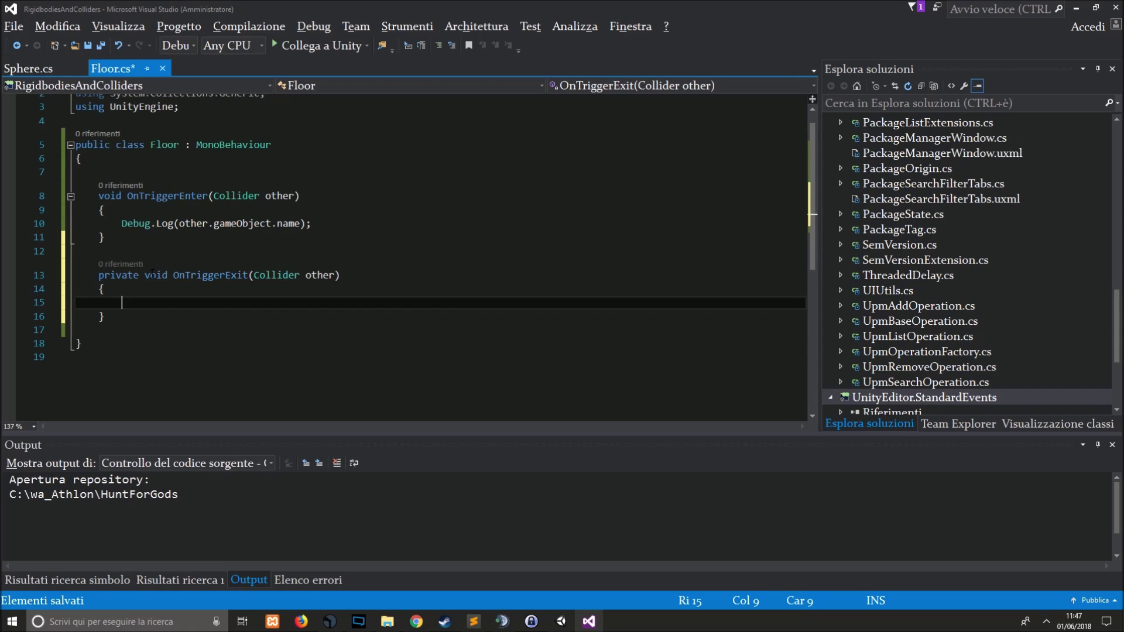
{"action": "key", "text": "Up"}
{"action": "key", "text": "Up"}
{"action": "key", "text": "ctrl+shift+Left"}
{"action": "key", "text": "BackSpace"}
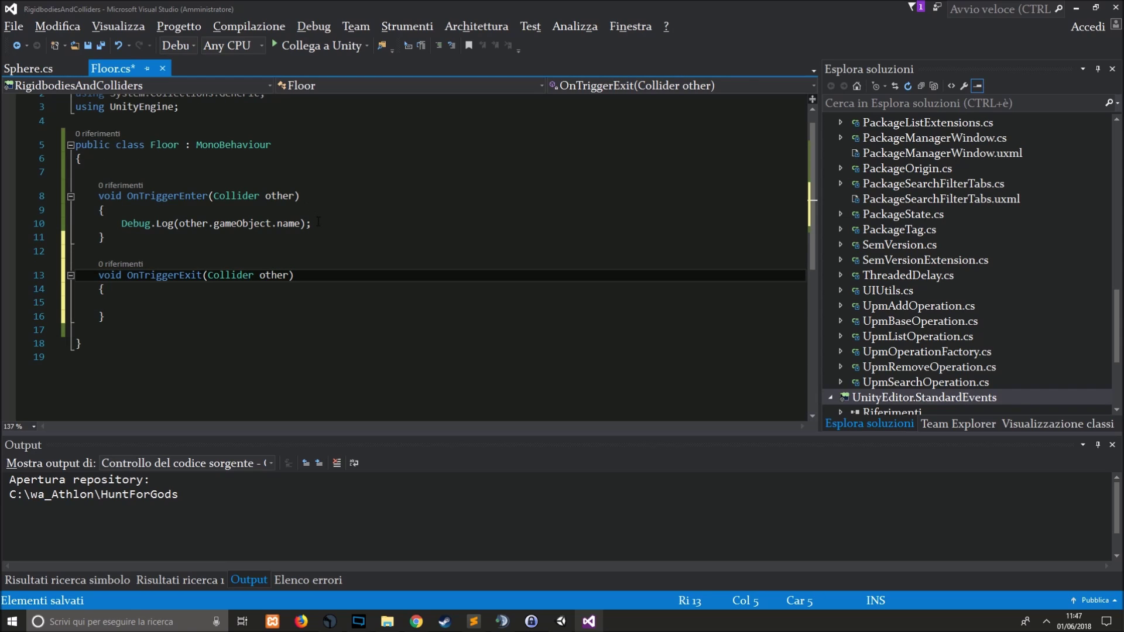
Step: Copy the Debug.Log line into OnTriggerExit and prefix its message with "è uscito: "
{"action": "left_click", "coordinate": [319, 222]}
{"action": "key", "text": "ctrl+c"}
{"action": "key", "text": "Down"}
{"action": "key", "text": "Down"}
{"action": "key", "text": "Down"}
{"action": "key", "text": "ctrl+v"}
{"action": "key", "text": "Up"}
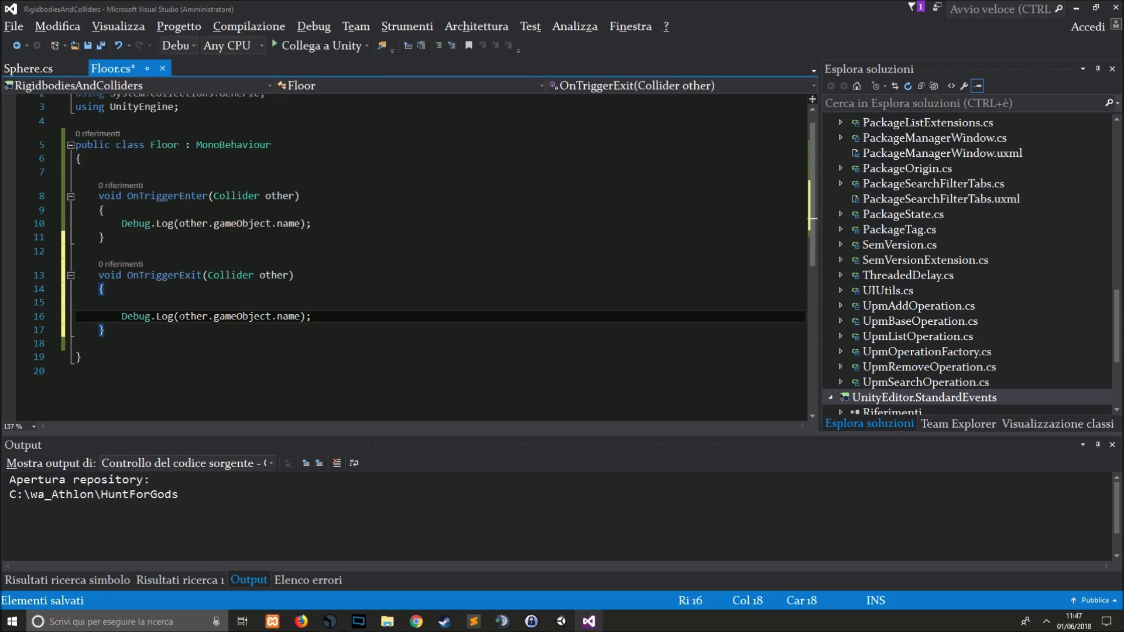
{"action": "key", "text": "Right"}
{"action": "type", "text": "\"è uscito:"}
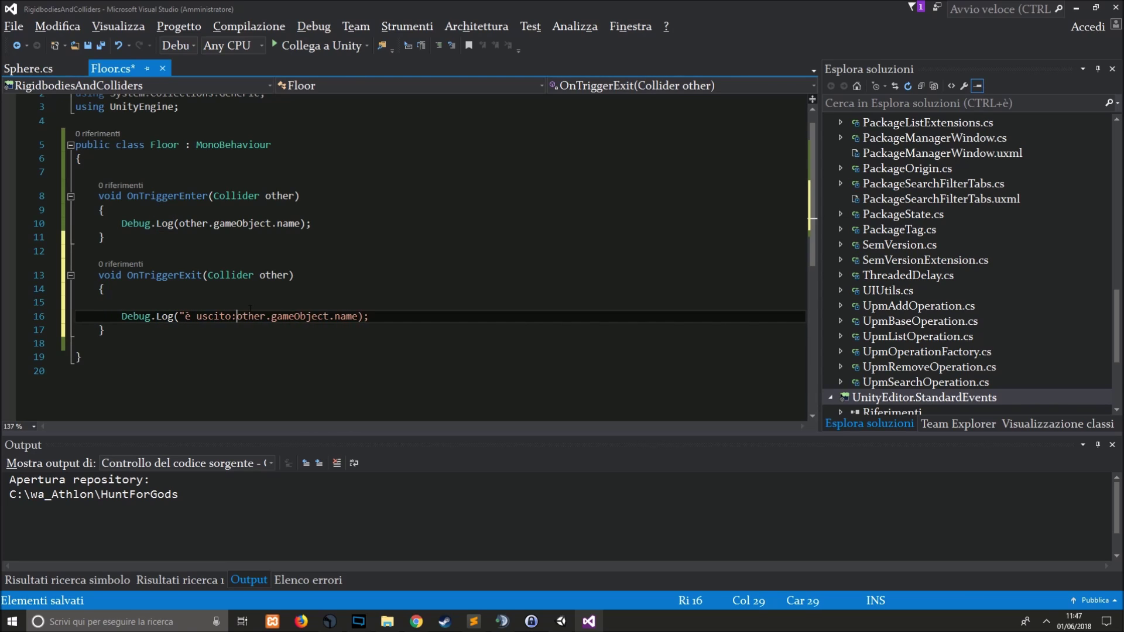
{"action": "type", "text": " \" +"}
{"action": "key", "text": "End"}
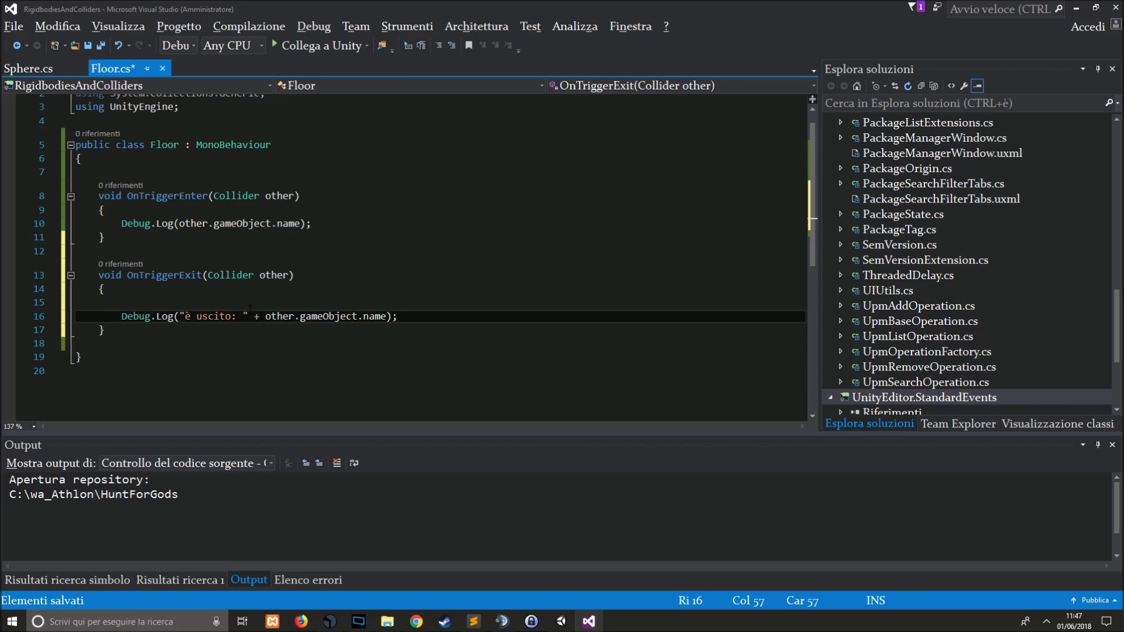
Step: Prefix the OnTriggerEnter message with "è entrato: " and save Floor.cs
{"action": "left_click_drag", "start_coordinate": [259, 316], "coordinate": [180, 316]}
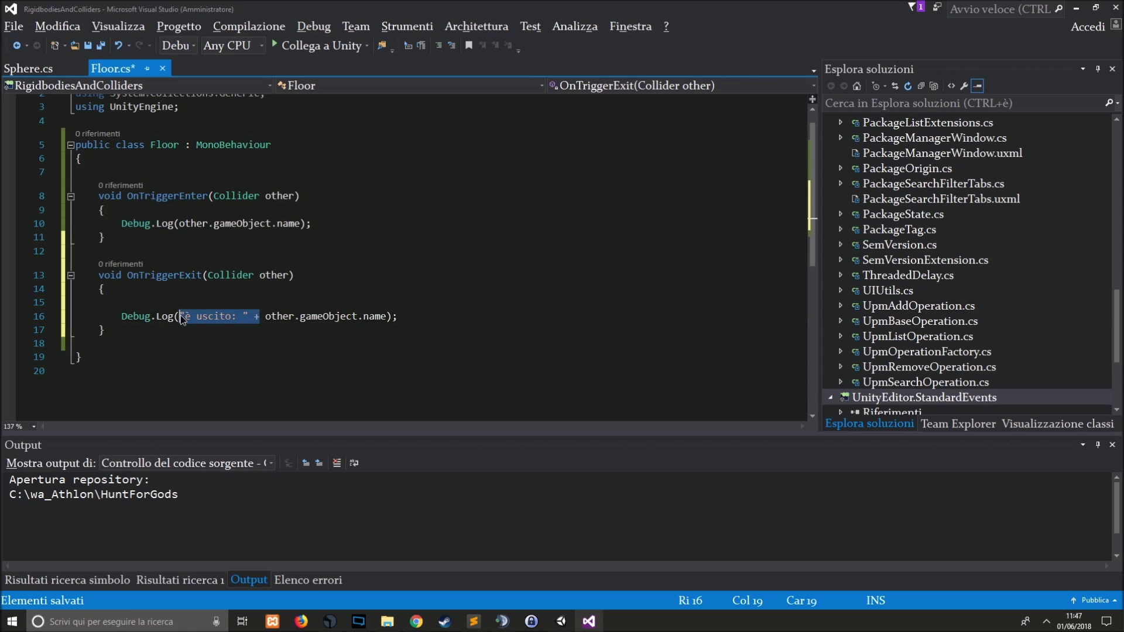
{"action": "key", "text": "ctrl+c"}
{"action": "key", "text": "Up"}
{"action": "key", "text": "Up"}
{"action": "key", "text": "Up"}
{"action": "key", "text": "ctrl+v"}
{"action": "key", "text": "Left"}
{"action": "key", "text": "Left"}
{"action": "key", "text": "Left"}
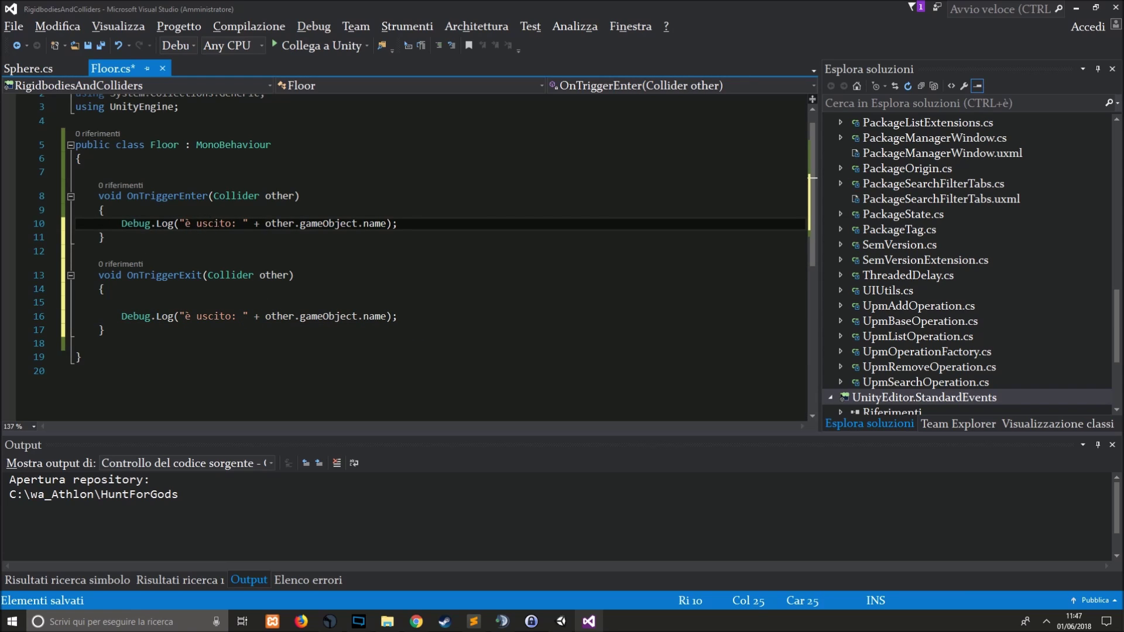
{"action": "key", "text": "ctrl+BackSpace"}
{"action": "type", "text": "entrato"}
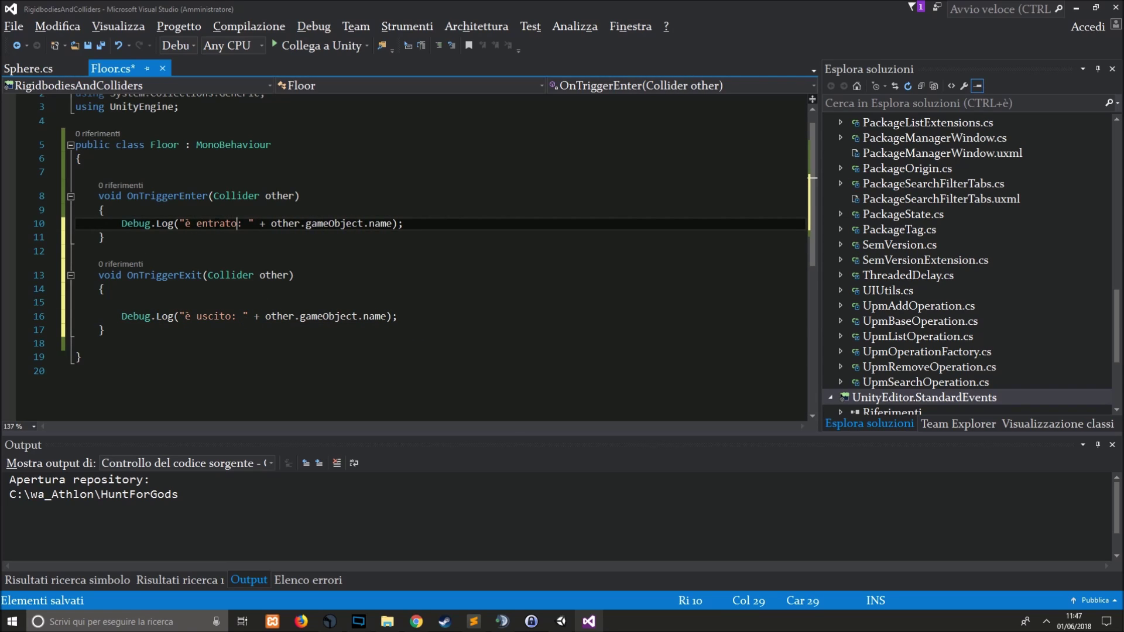
{"action": "key", "text": "ctrl+s"}
{"action": "key", "text": "alt+Tab"}
{"action": "key", "text": "alt+Tab"}
{"action": "key", "text": "alt+Tab"}
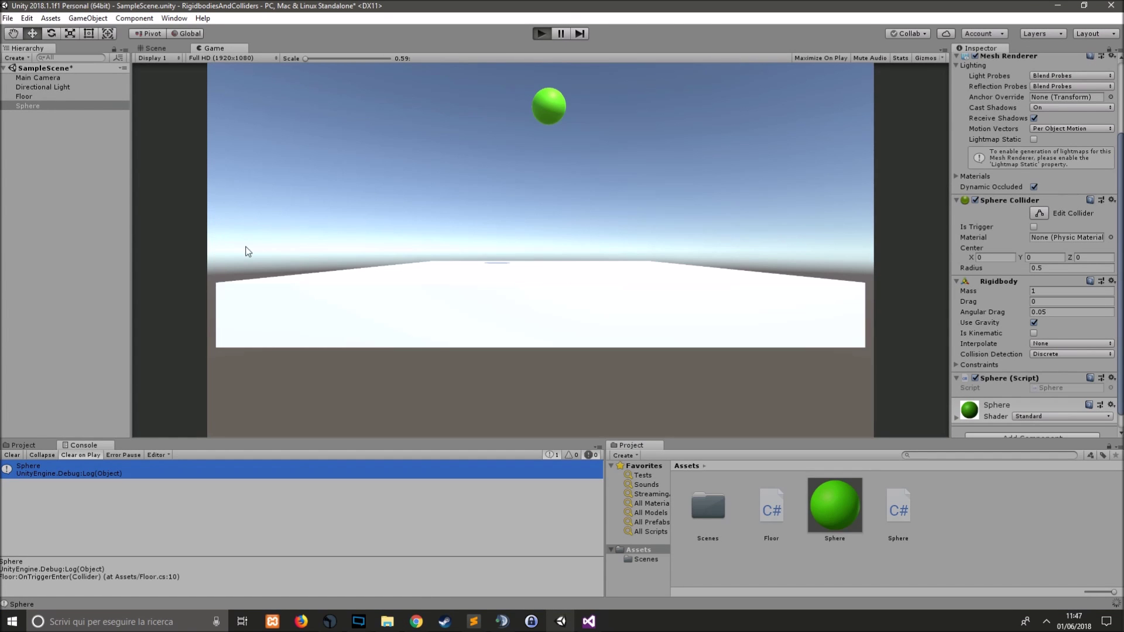
Step: Play the scene to log "è entrato: Sphere" and "è uscito: Sphere", then stop and select Sphere
{"action": "key", "text": "ctrl+p"}
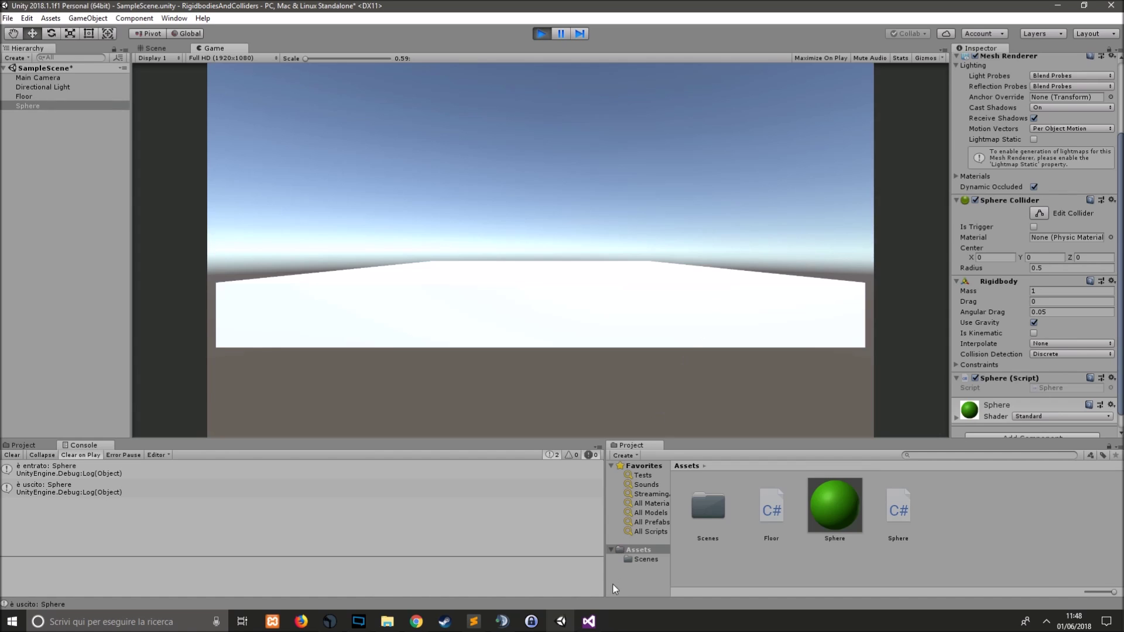
{"action": "left_click", "coordinate": [589, 621]}
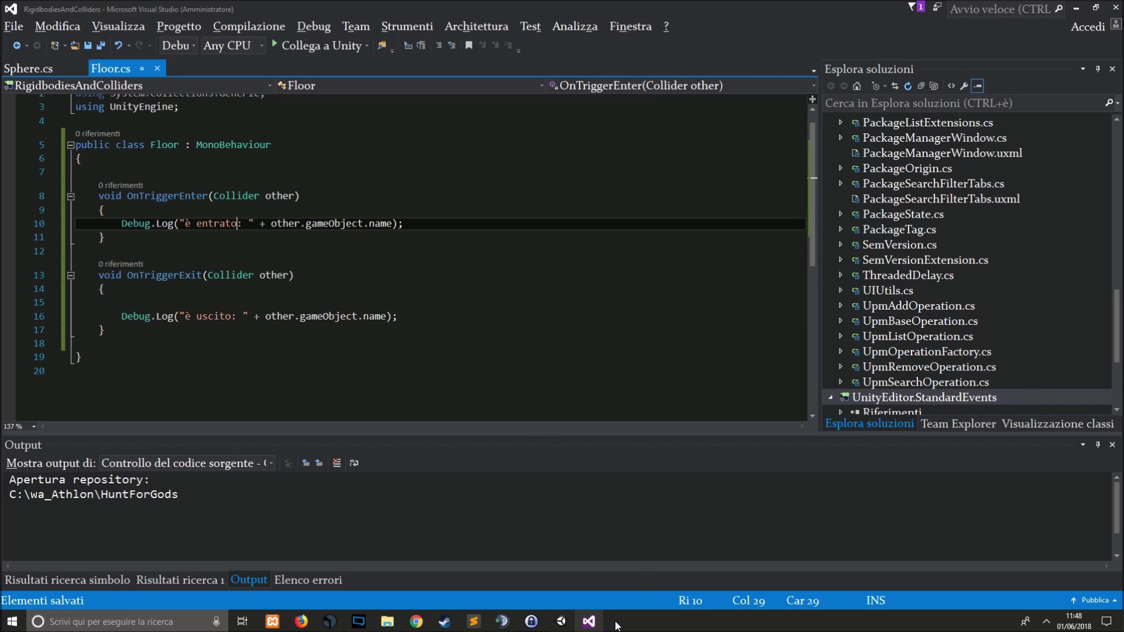
{"action": "left_click", "coordinate": [589, 622]}
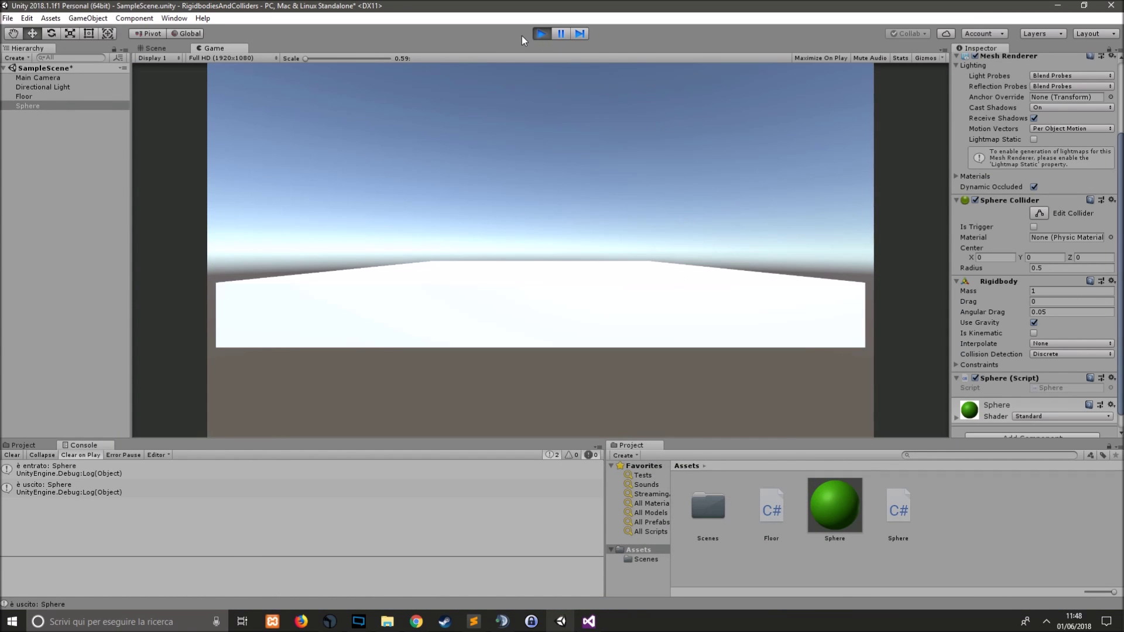
{"action": "left_click", "coordinate": [538, 37]}
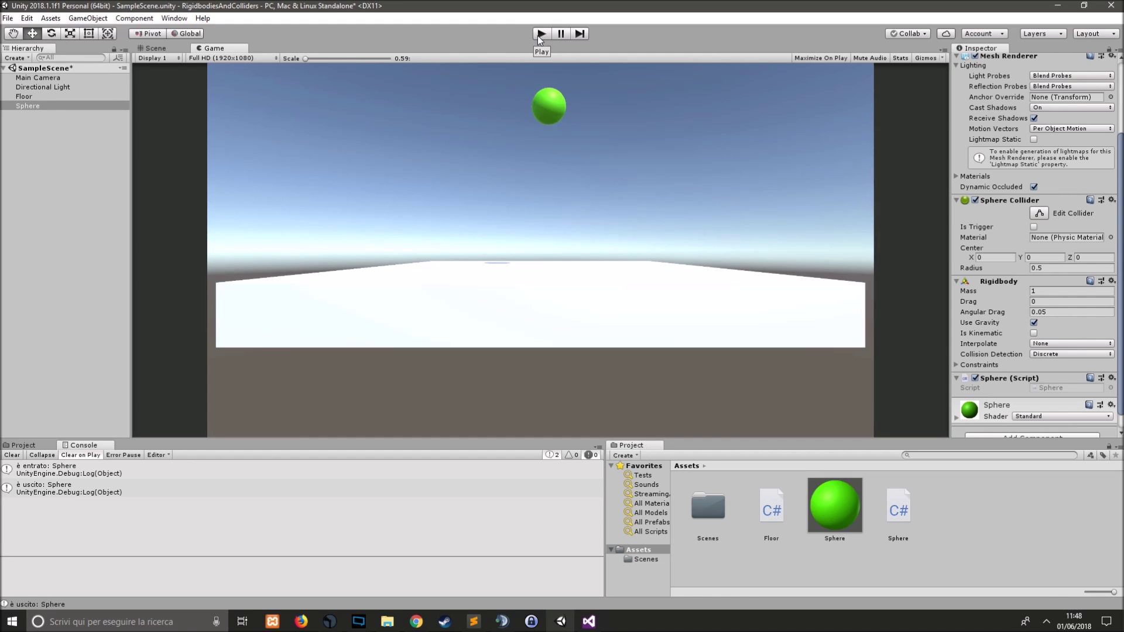
{"action": "left_click", "coordinate": [47, 105]}
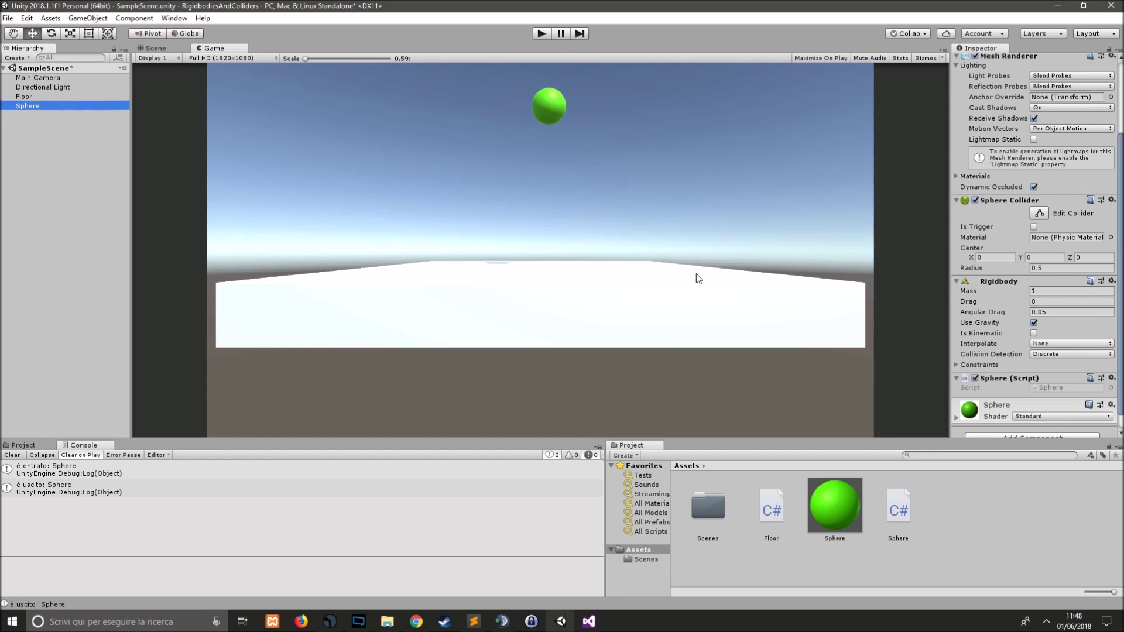
Step: Add a new Cube to the scene
{"action": "left_click", "coordinate": [88, 18]}
{"action": "mouse_move", "coordinate": [136, 61]}
{"action": "left_click", "coordinate": [258, 58]}
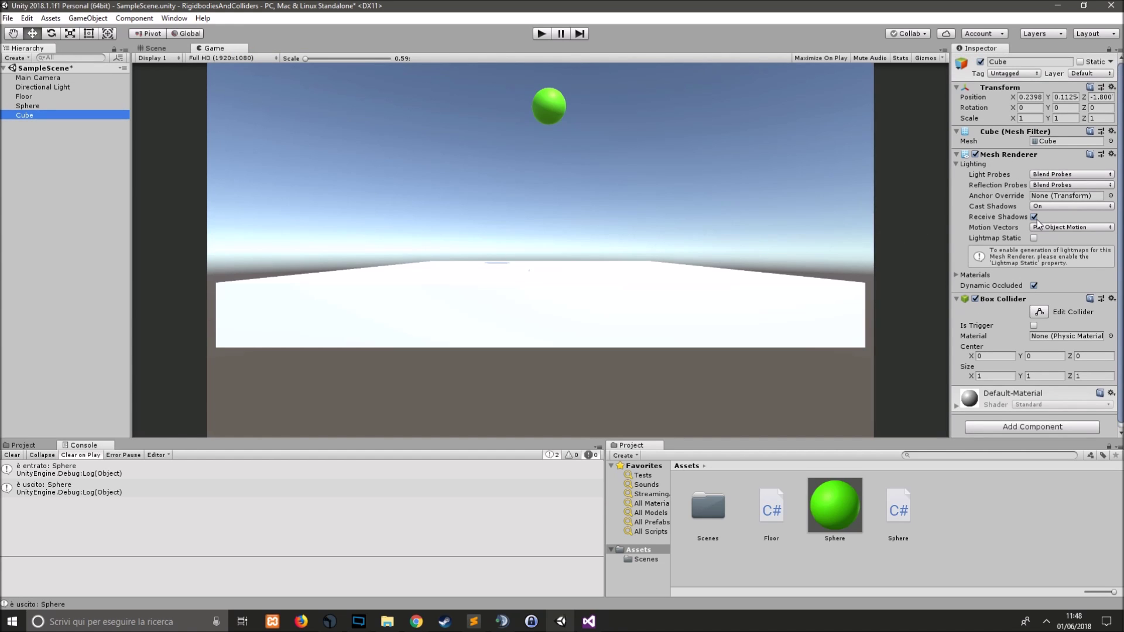
Step: Create a bright blue material named Cube and apply it to the cube
{"action": "left_click", "coordinate": [24, 445]}
{"action": "right_click", "coordinate": [426, 527]}
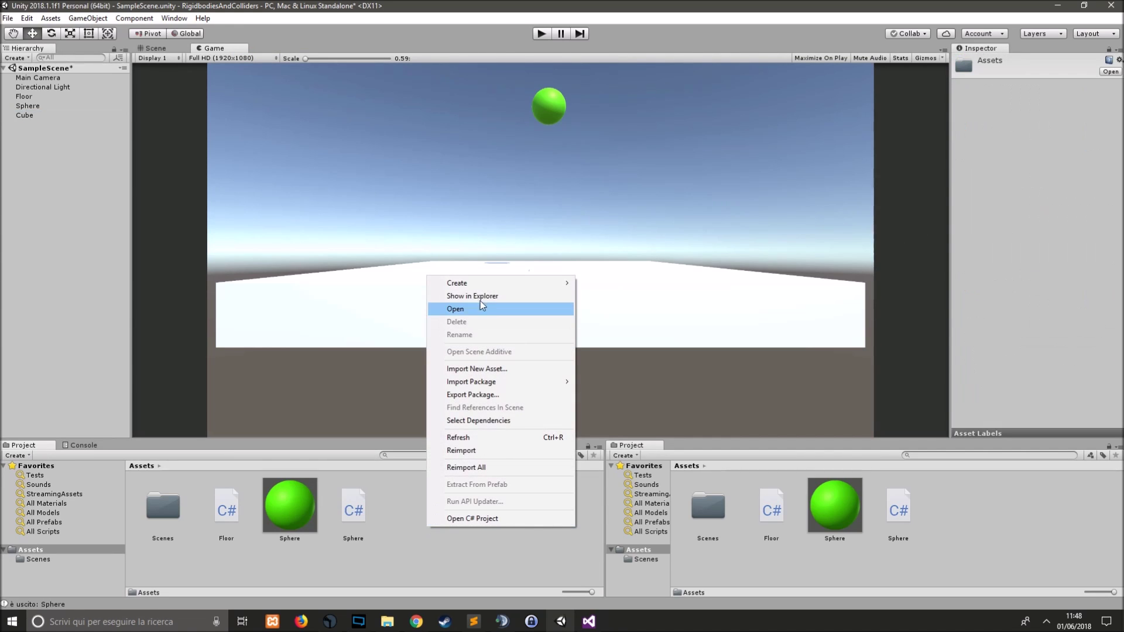
{"action": "mouse_move", "coordinate": [478, 284]}
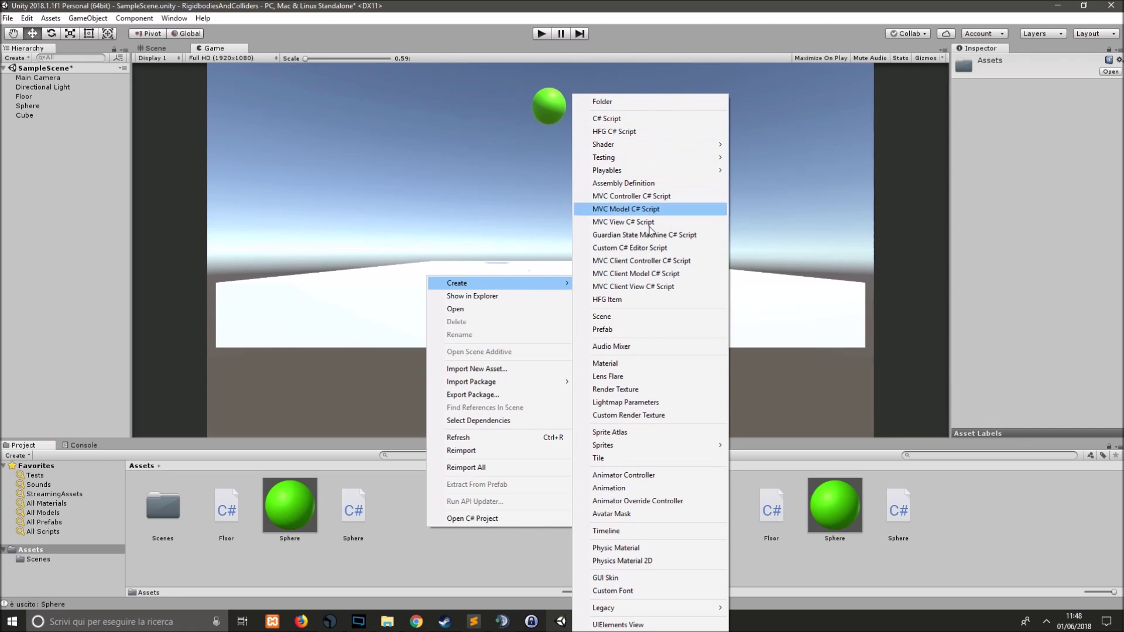
{"action": "left_click", "coordinate": [652, 363]}
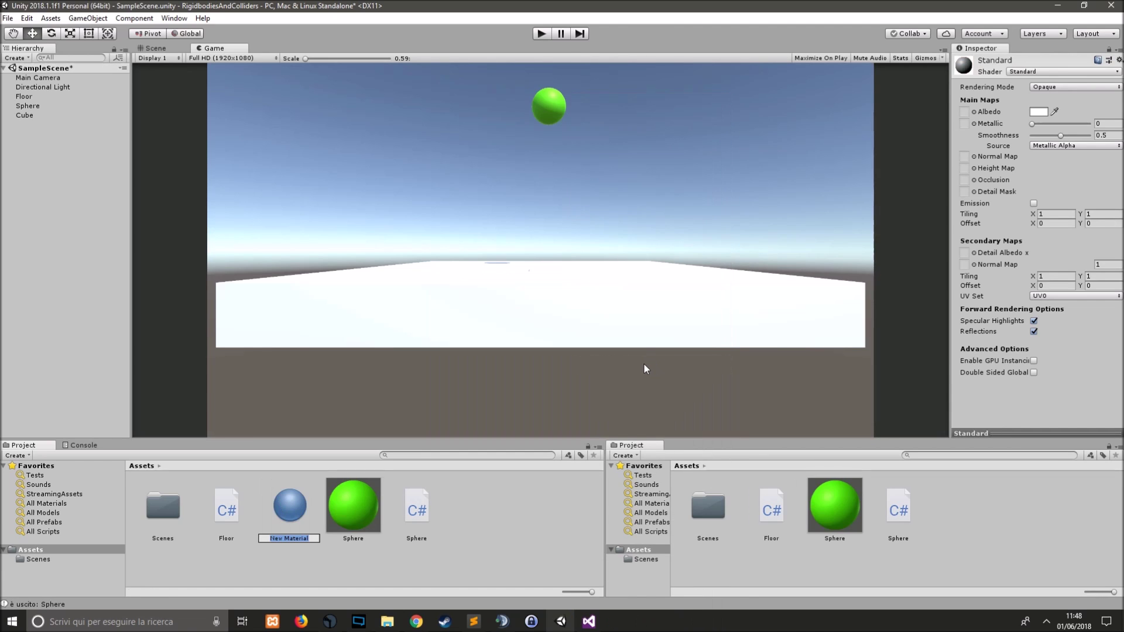
{"action": "type", "text": "Cube"}
{"action": "key", "text": "Return"}
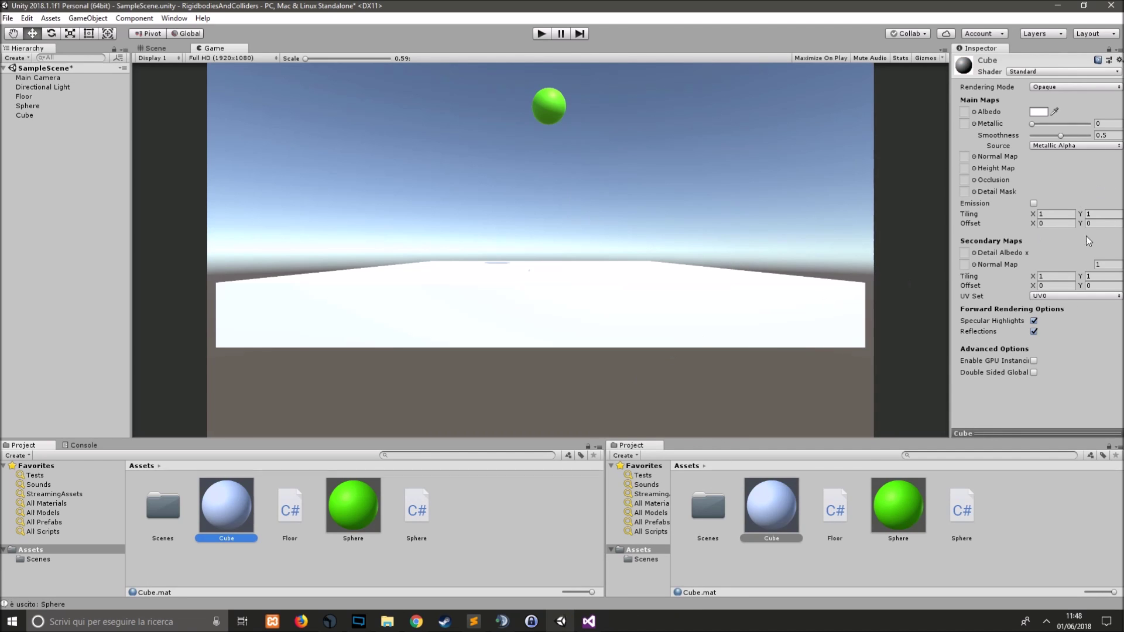
{"action": "left_click", "coordinate": [1037, 112]}
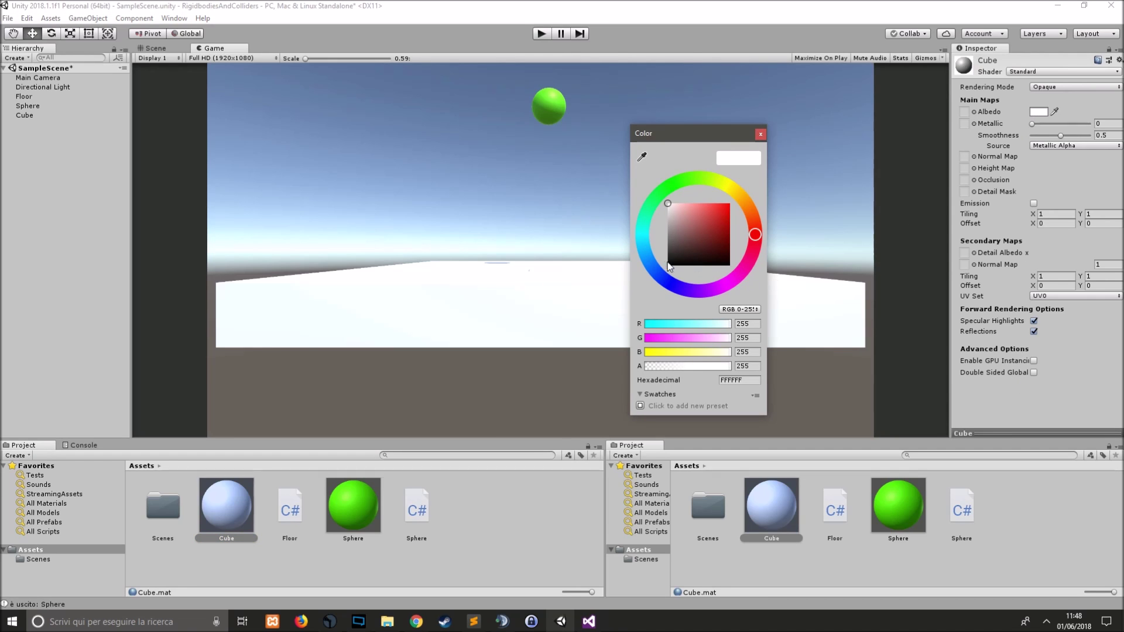
{"action": "left_click_drag", "start_coordinate": [711, 220], "coordinate": [731, 203]}
{"action": "left_click", "coordinate": [761, 134]}
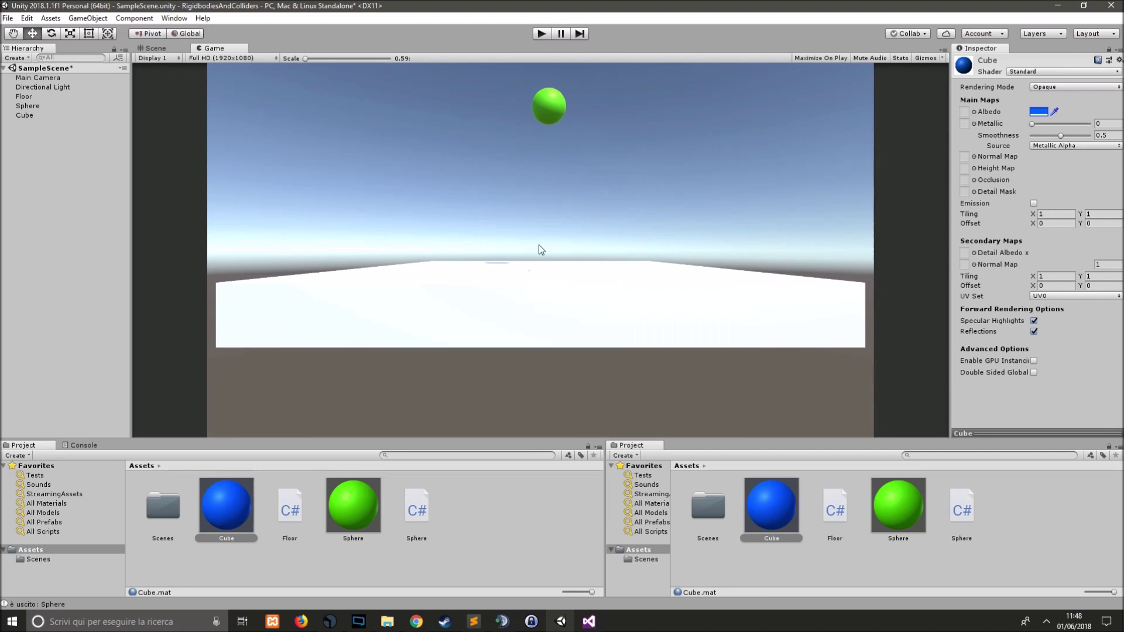
{"action": "left_click_drag", "start_coordinate": [209, 497], "coordinate": [27, 115]}
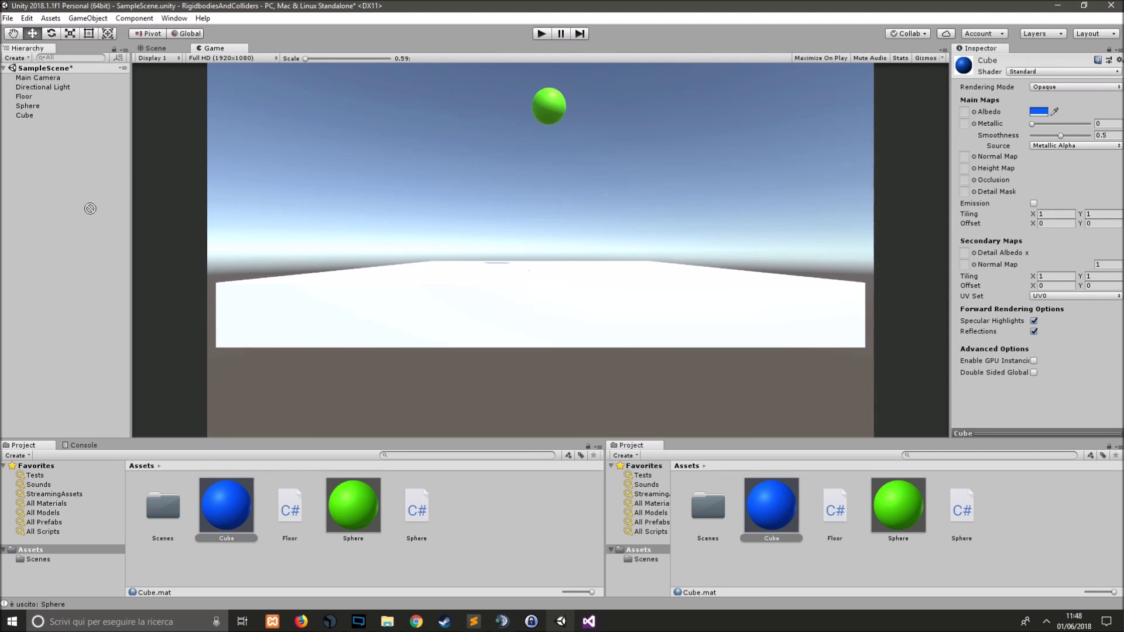
Step: Raise the cube above the floor and shift it along Z toward the sphere
{"action": "left_click", "coordinate": [35, 115]}
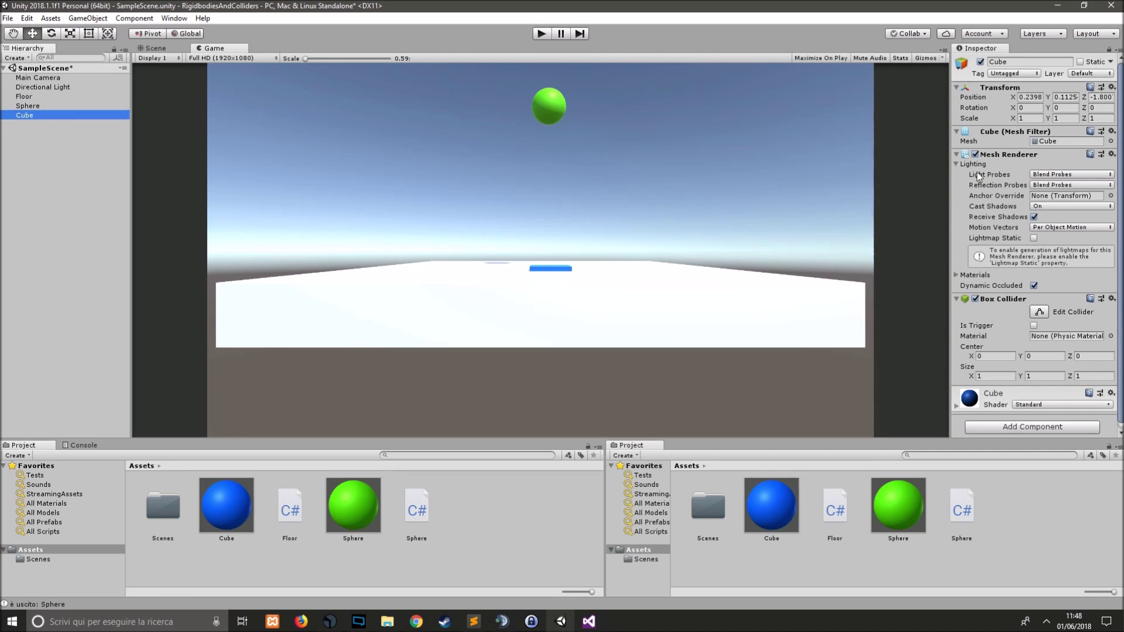
{"action": "left_click", "coordinate": [156, 48]}
{"action": "mouse_move", "coordinate": [576, 254]}
{"action": "left_mouse_down"}
{"action": "mouse_move", "coordinate": [582, 222]}
{"action": "mouse_move", "coordinate": [626, 230]}
{"action": "left_mouse_up"}
{"action": "left_click", "coordinate": [209, 50]}
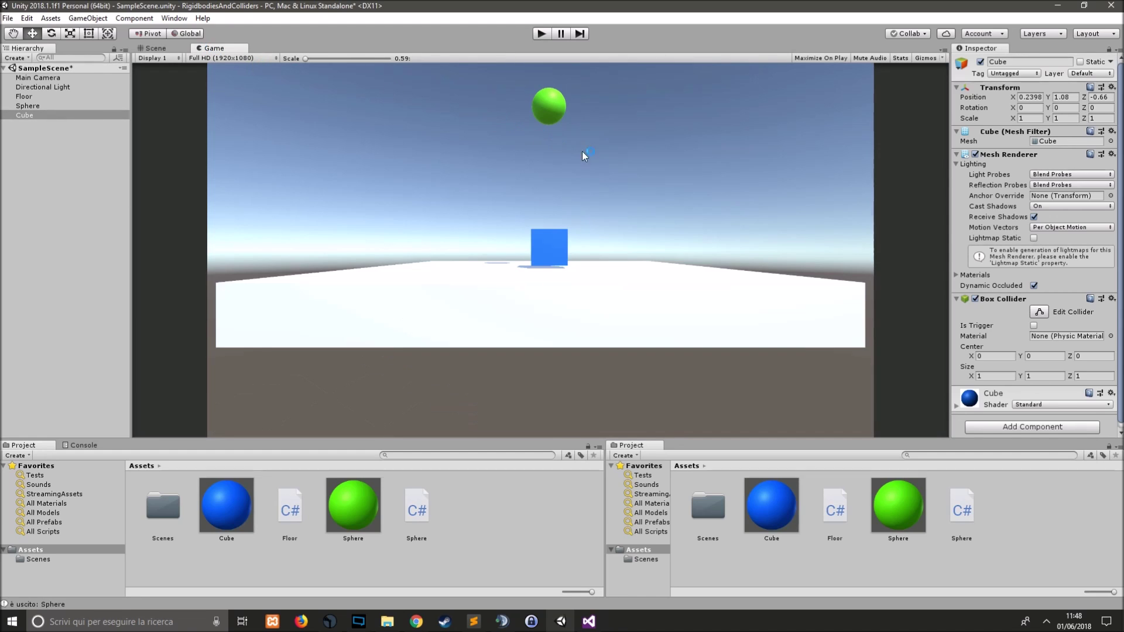
{"action": "scroll", "coordinate": [1048, 200], "scroll_direction": "down", "scroll_amount": 1}
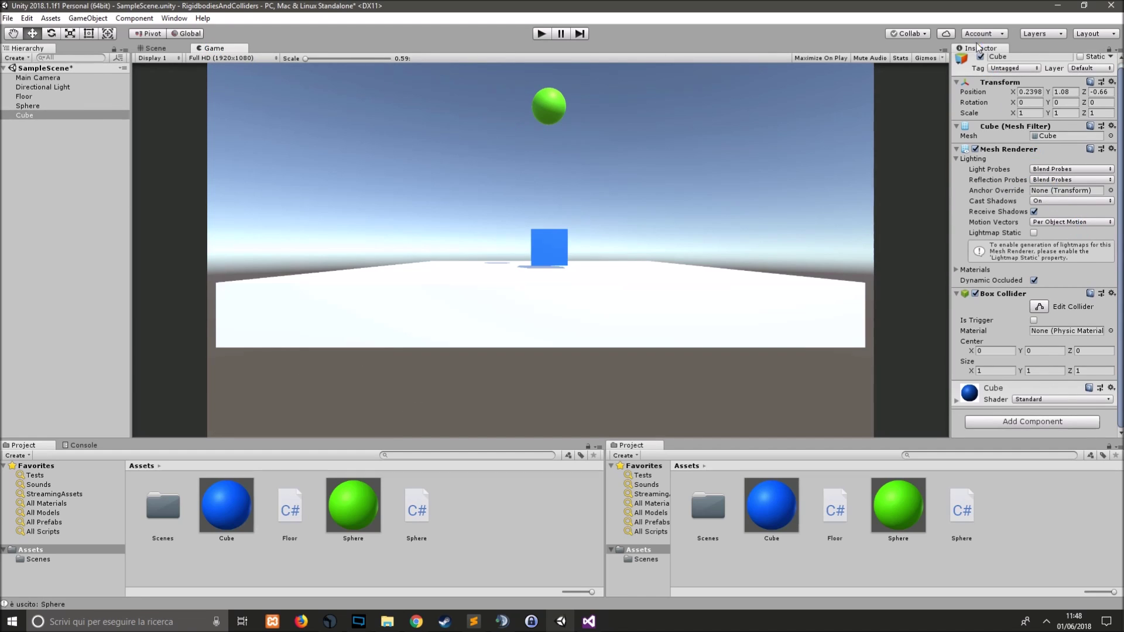
Step: Add a Rigidbody component to the Cube
{"action": "left_click", "coordinate": [1055, 420]}
{"action": "type", "text": "rigidbody"}
{"action": "key", "text": "Return"}
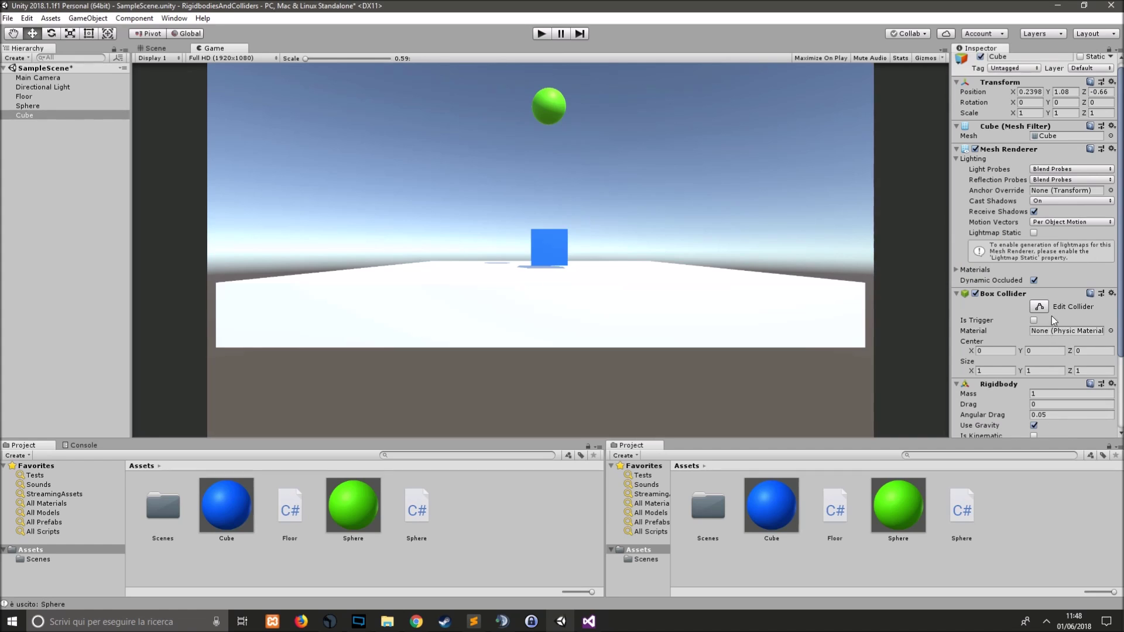
{"action": "scroll", "coordinate": [1044, 340], "scroll_direction": "down", "scroll_amount": 5}
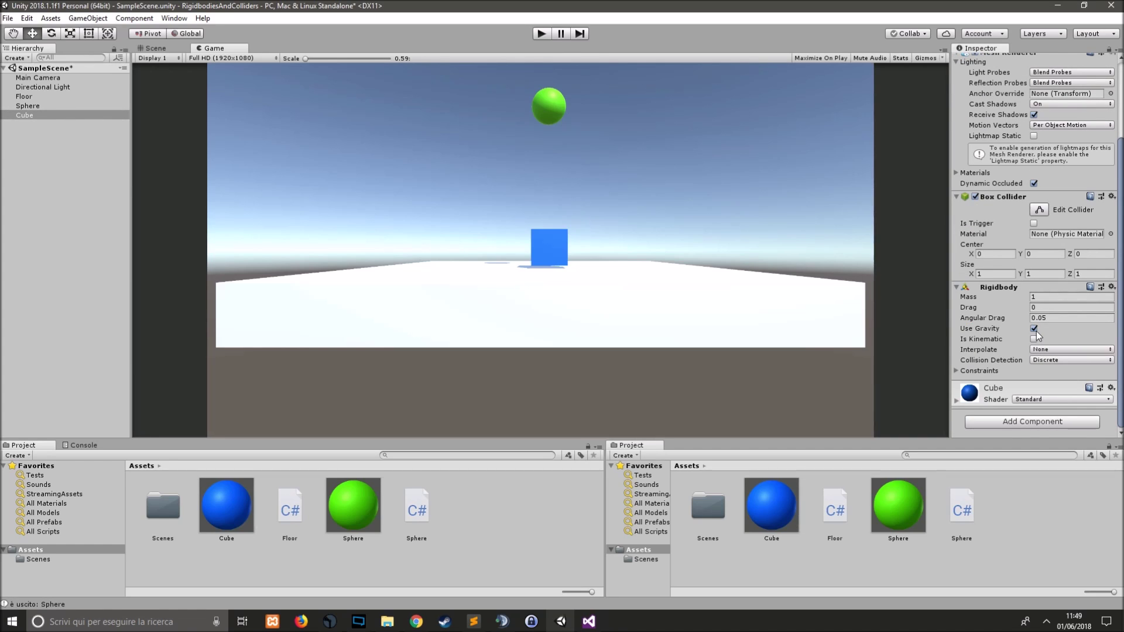
Step: Slide the blue cube left along the floor in the Scene view and stop the run
{"action": "left_click", "coordinate": [85, 122]}
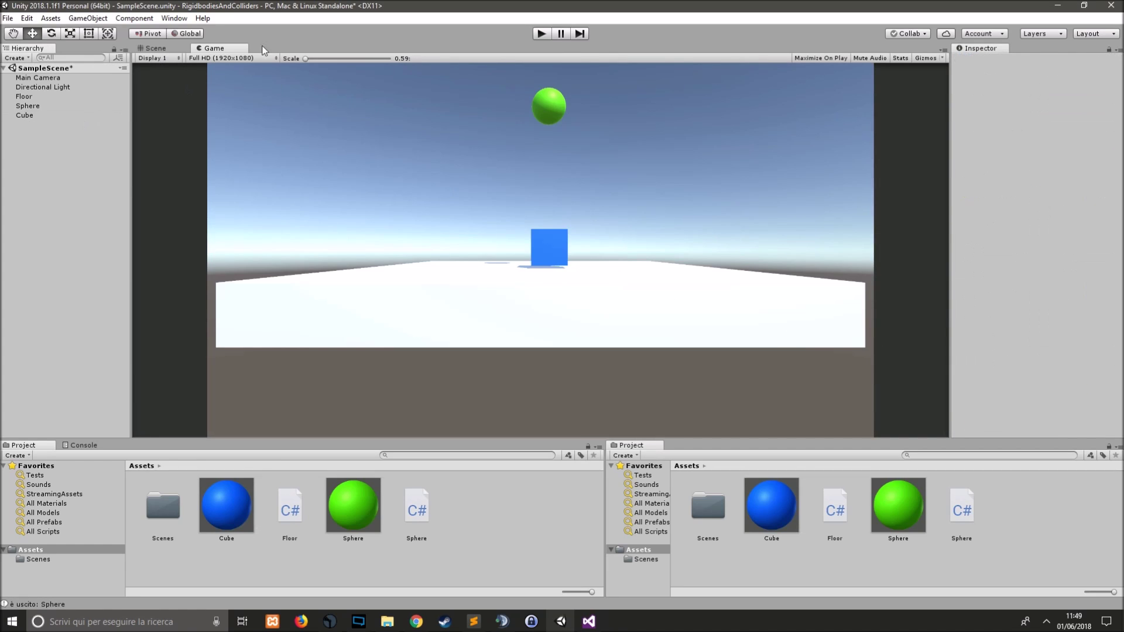
{"action": "left_click", "coordinate": [164, 48]}
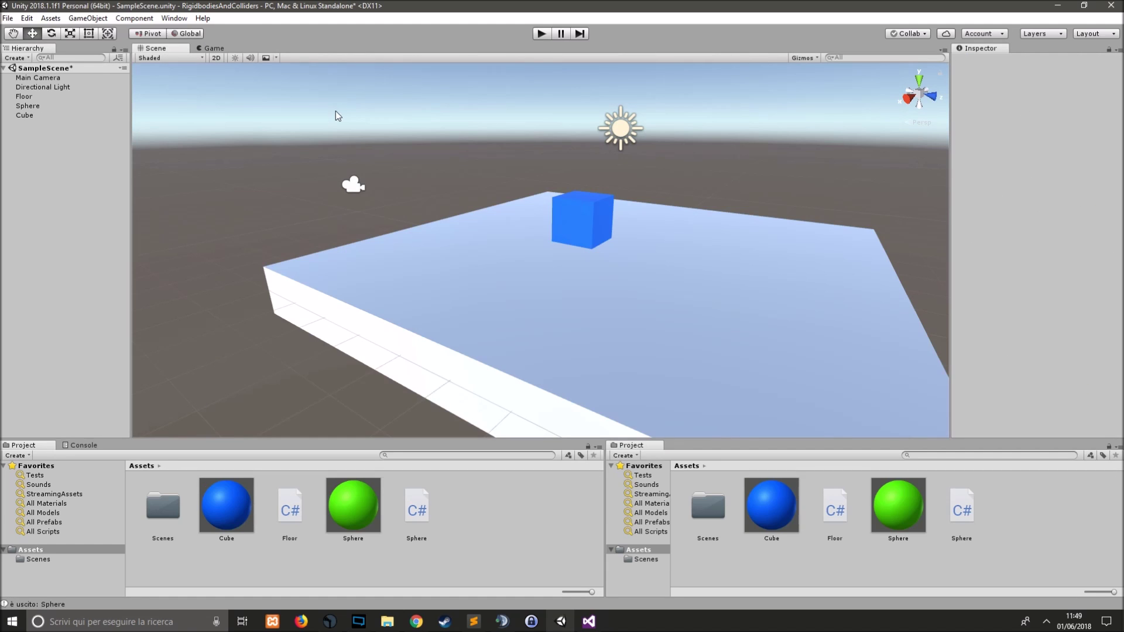
{"action": "left_click", "coordinate": [589, 228]}
{"action": "left_click_drag", "start_coordinate": [634, 231], "coordinate": [611, 226]}
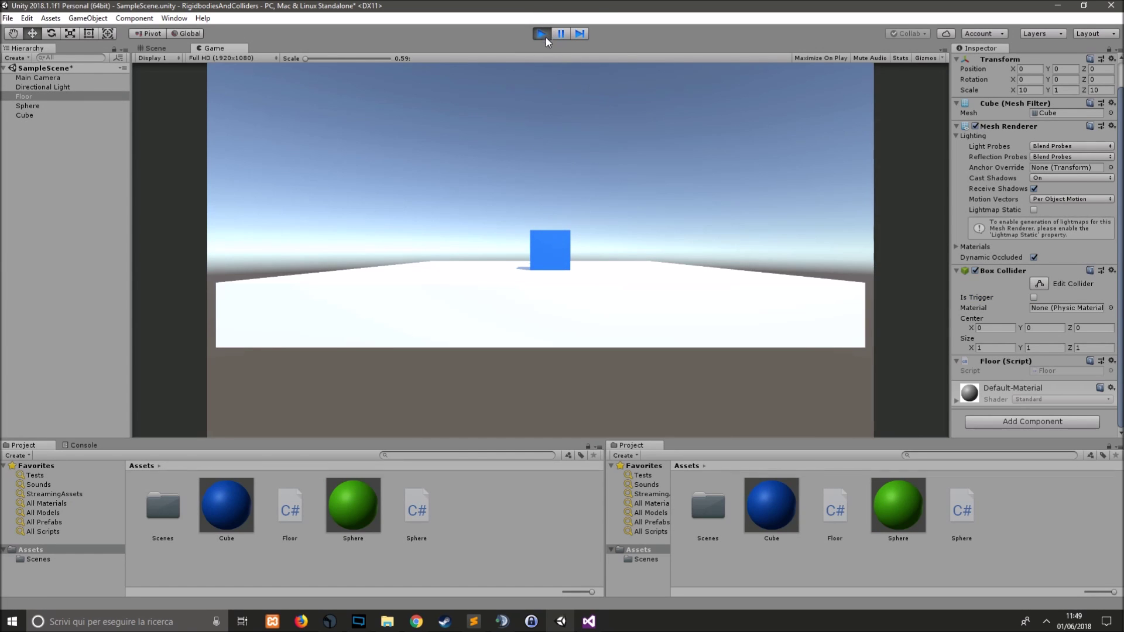
{"action": "left_click", "coordinate": [545, 37]}
Step: From a top-down view, move the cube under the sphere to z -0.29 and play the scene
{"action": "mouse_move", "coordinate": [613, 188]}
{"action": "left_mouse_down", "text": "alt"}
{"action": "mouse_move", "coordinate": [499, 376]}
{"action": "mouse_move", "coordinate": [701, 156]}
{"action": "mouse_move", "coordinate": [634, 326]}
{"action": "left_mouse_up", "text": "alt"}
{"action": "scroll", "coordinate": [752, 155], "scroll_direction": "up", "scroll_amount": 5}
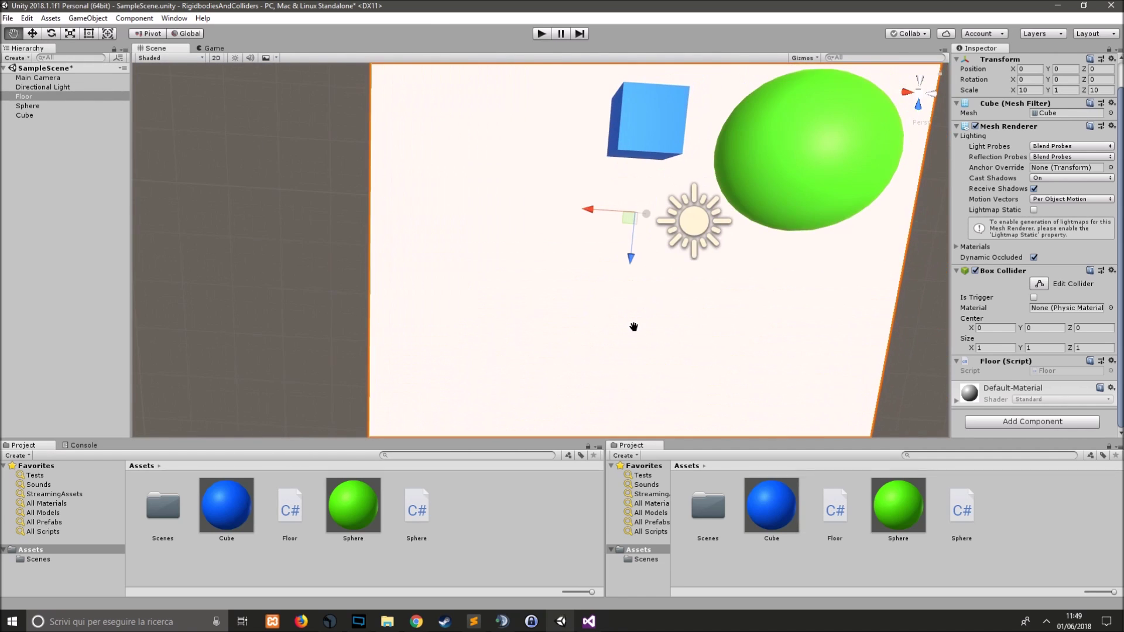
{"action": "left_click_drag", "start_coordinate": [761, 284], "coordinate": [685, 319], "text": "alt"}
{"action": "left_click", "coordinate": [542, 184]}
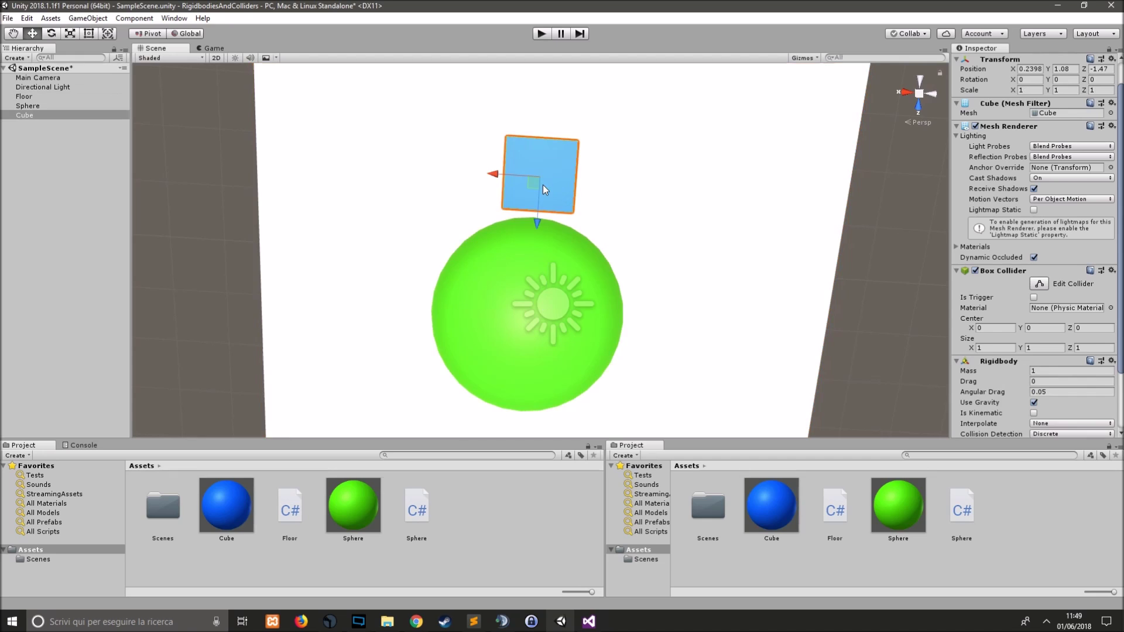
{"action": "left_click_drag", "start_coordinate": [542, 184], "coordinate": [530, 297]}
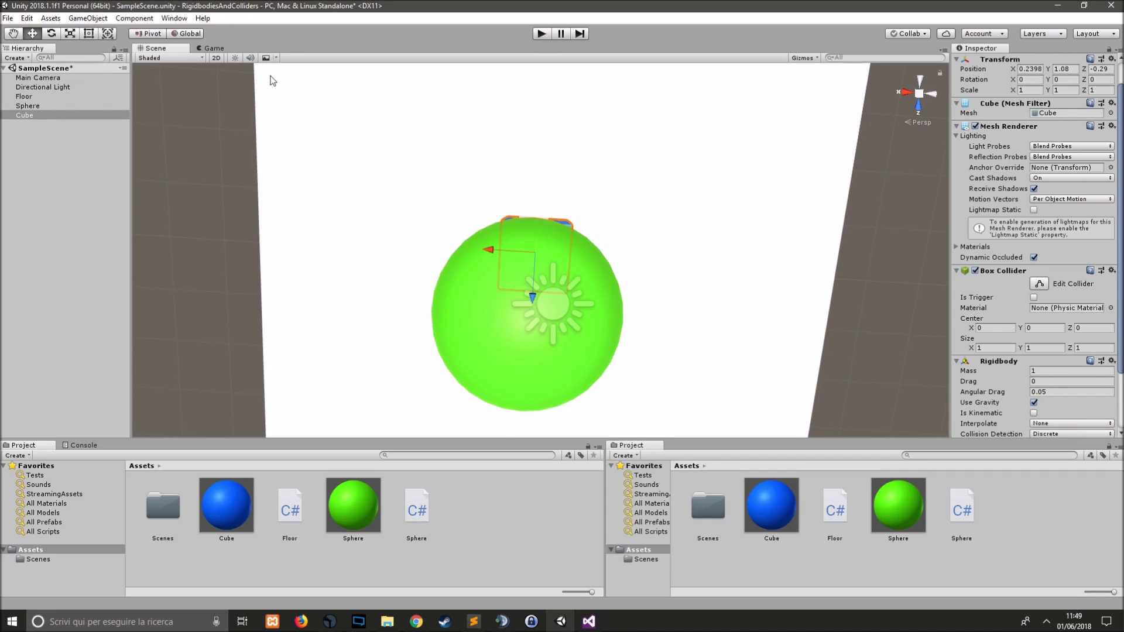
{"action": "left_click", "coordinate": [223, 51]}
{"action": "left_click", "coordinate": [543, 33]}
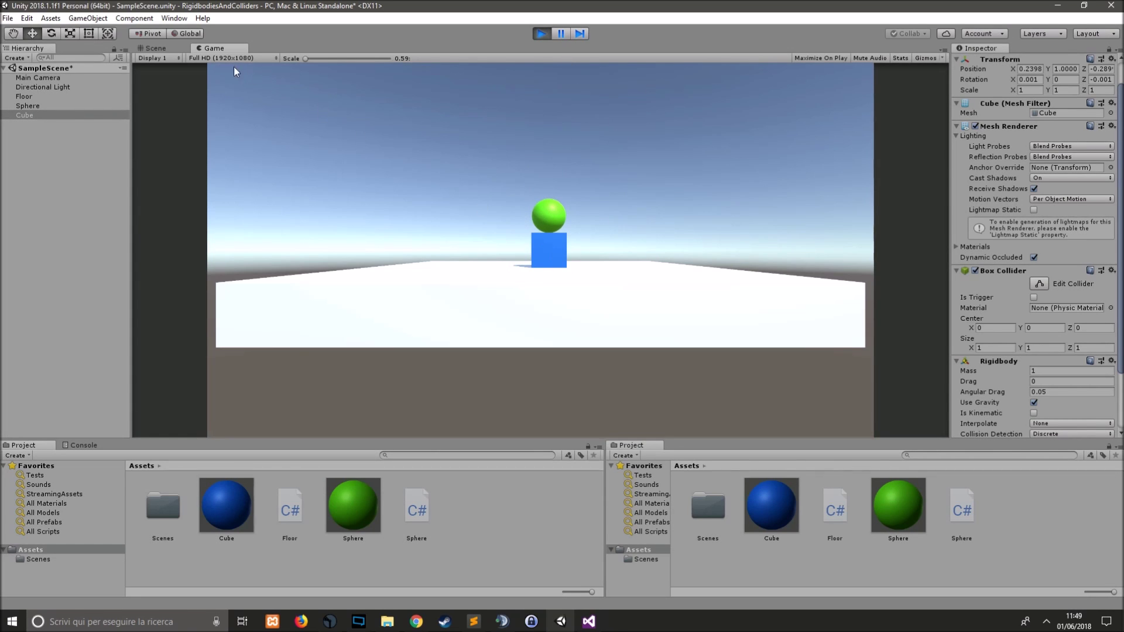
Step: During play, scrub the Cube's Position X to -2.579 so the sphere falls off
{"action": "left_click", "coordinate": [28, 115]}
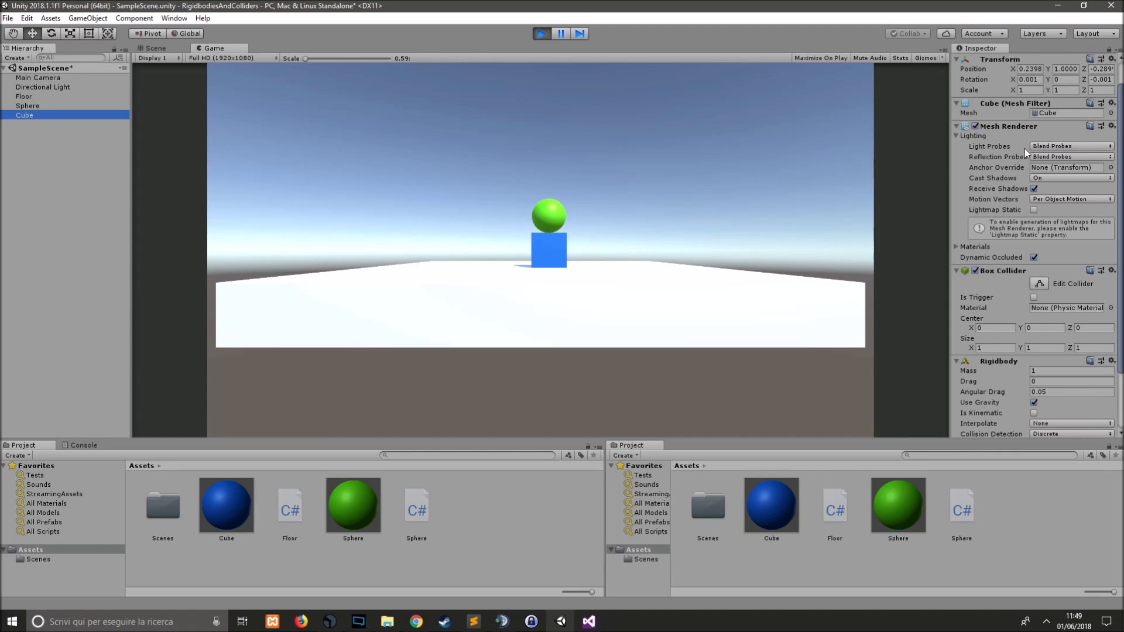
{"action": "scroll", "coordinate": [1023, 145], "scroll_direction": "up", "scroll_amount": 2}
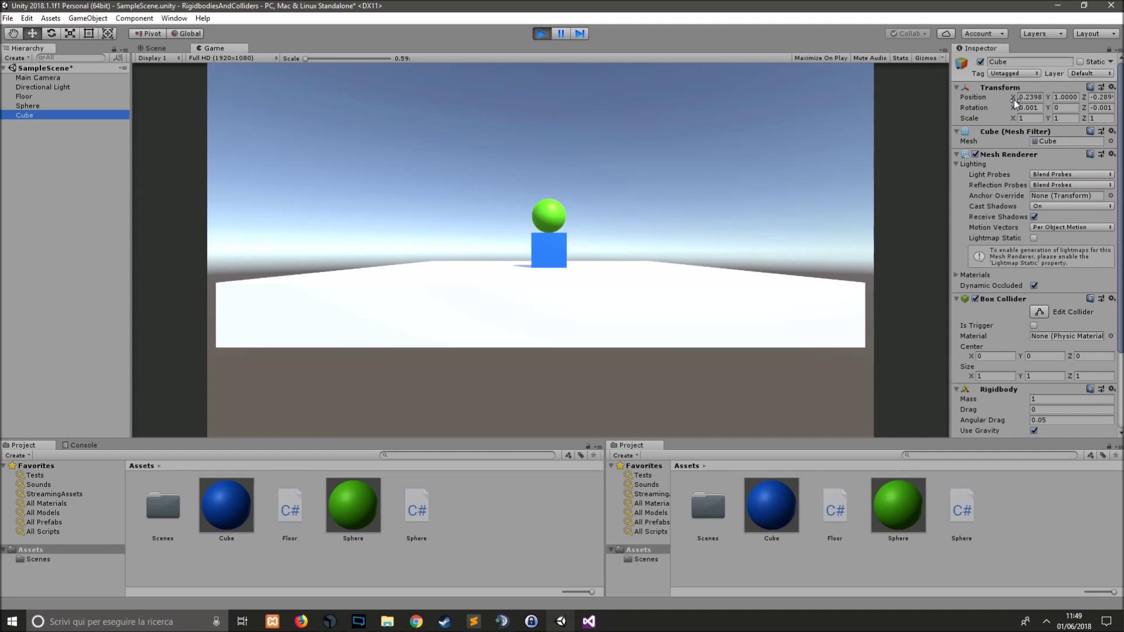
{"action": "left_click_drag", "start_coordinate": [1014, 100], "coordinate": [1074, 104]}
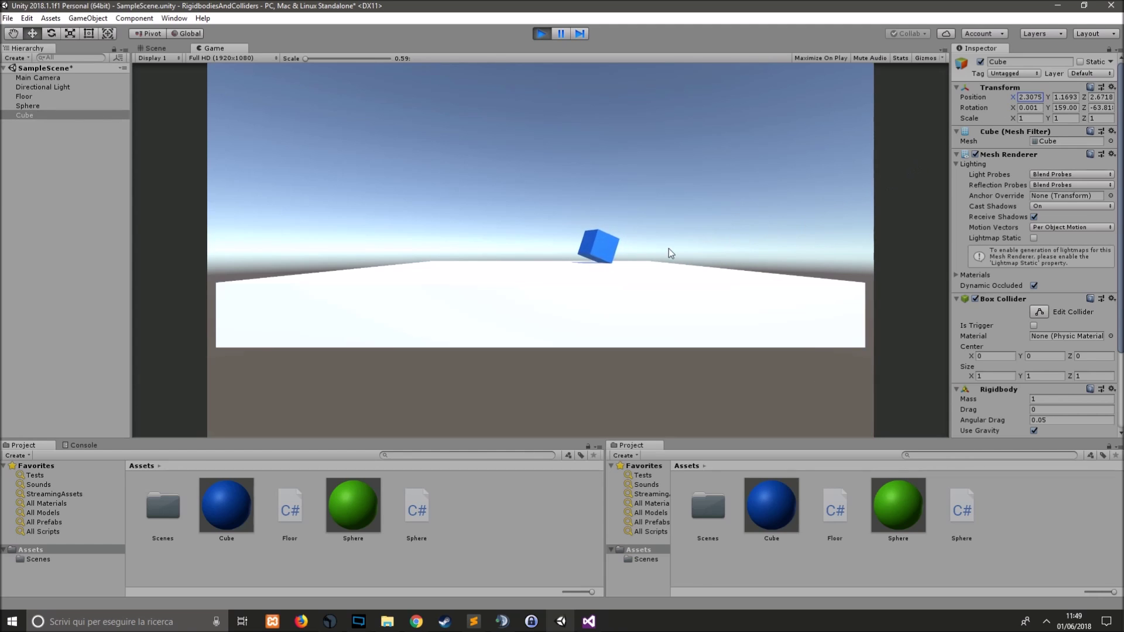
{"action": "left_click", "coordinate": [541, 34]}
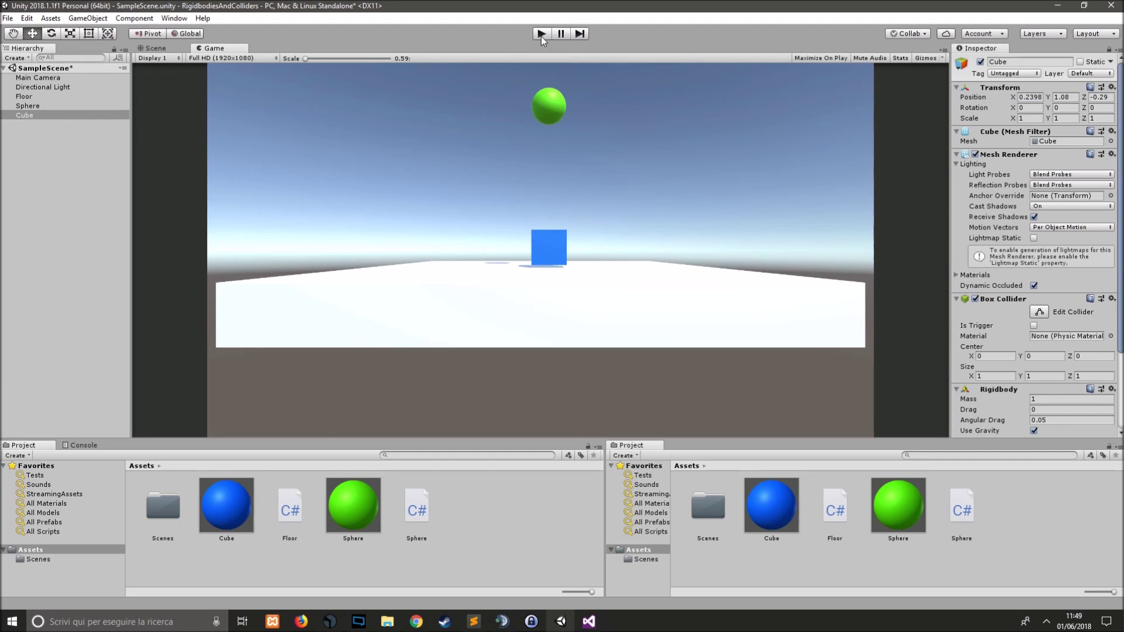
{"action": "key", "text": "ctrl+p"}
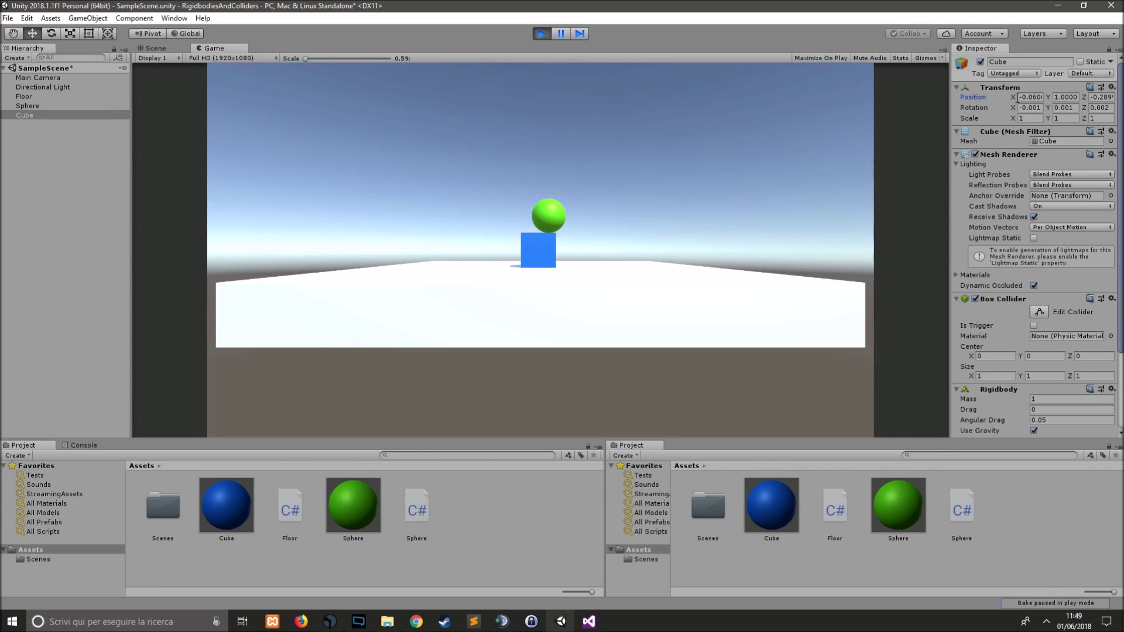
{"action": "left_click_drag", "start_coordinate": [1013, 97], "coordinate": [971, 102]}
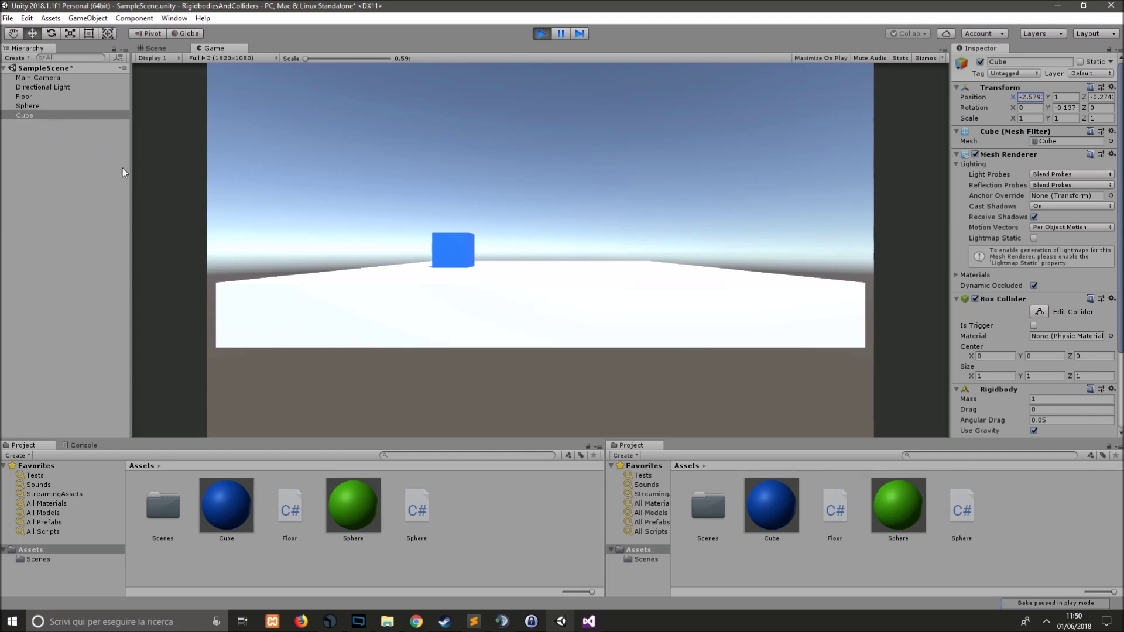
{"action": "scroll", "coordinate": [1059, 299], "scroll_direction": "down", "scroll_amount": 3}
{"action": "scroll", "coordinate": [995, 264], "scroll_direction": "up", "scroll_amount": 2}
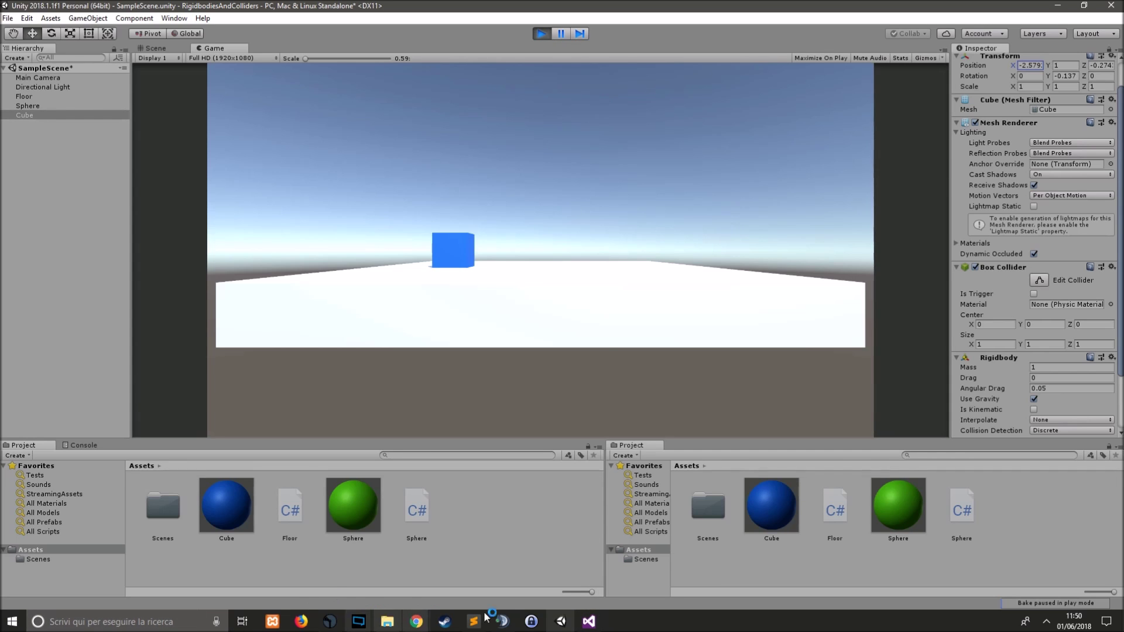
Step: Open the Sphere script and delete its default comment, Start and Update methods
{"action": "left_click", "coordinate": [588, 621]}
{"action": "left_click", "coordinate": [29, 70]}
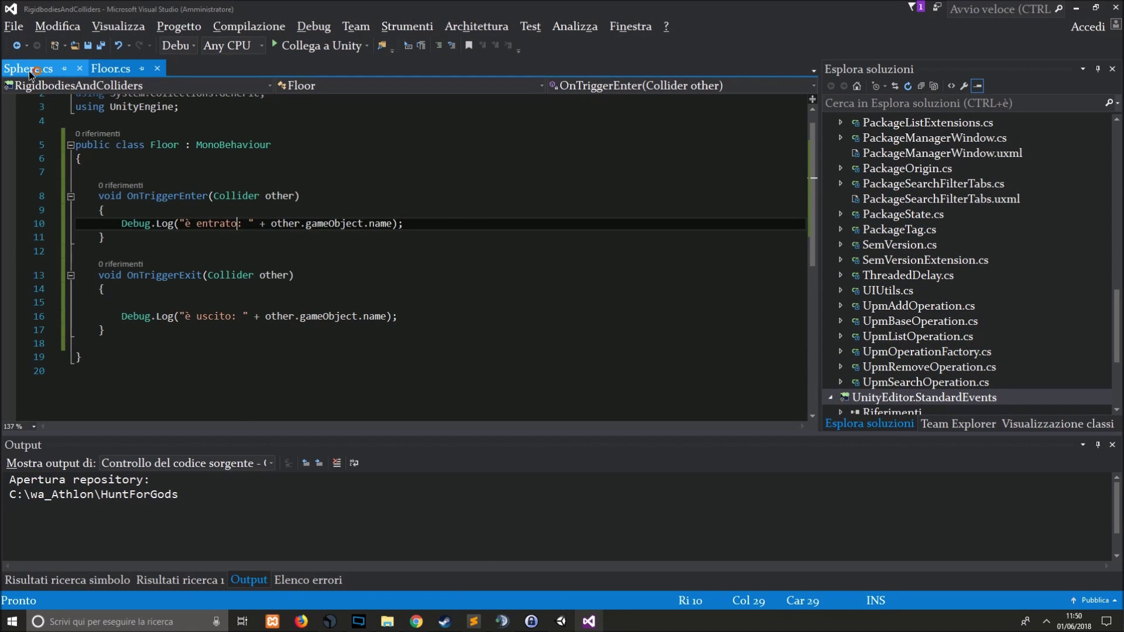
{"action": "left_click_drag", "start_coordinate": [98, 192], "coordinate": [120, 327]}
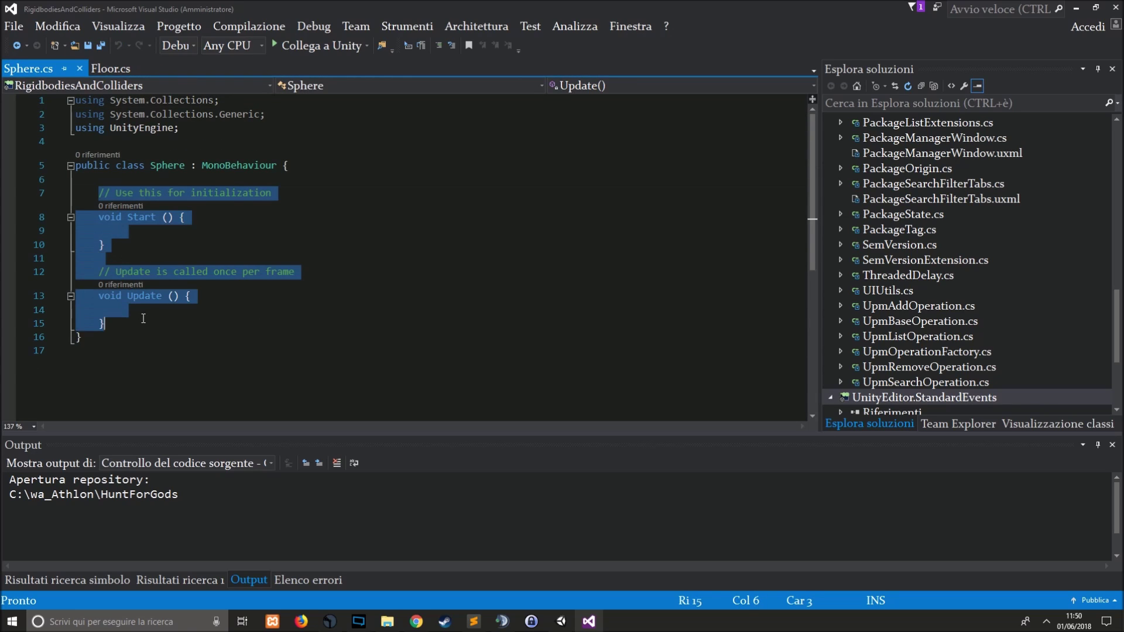
{"action": "key", "text": "Delete"}
Step: Insert an OnCollisionEnter(Collision collision) method stub via IntelliSense and remove its private keyword
{"action": "type", "text": "void"}
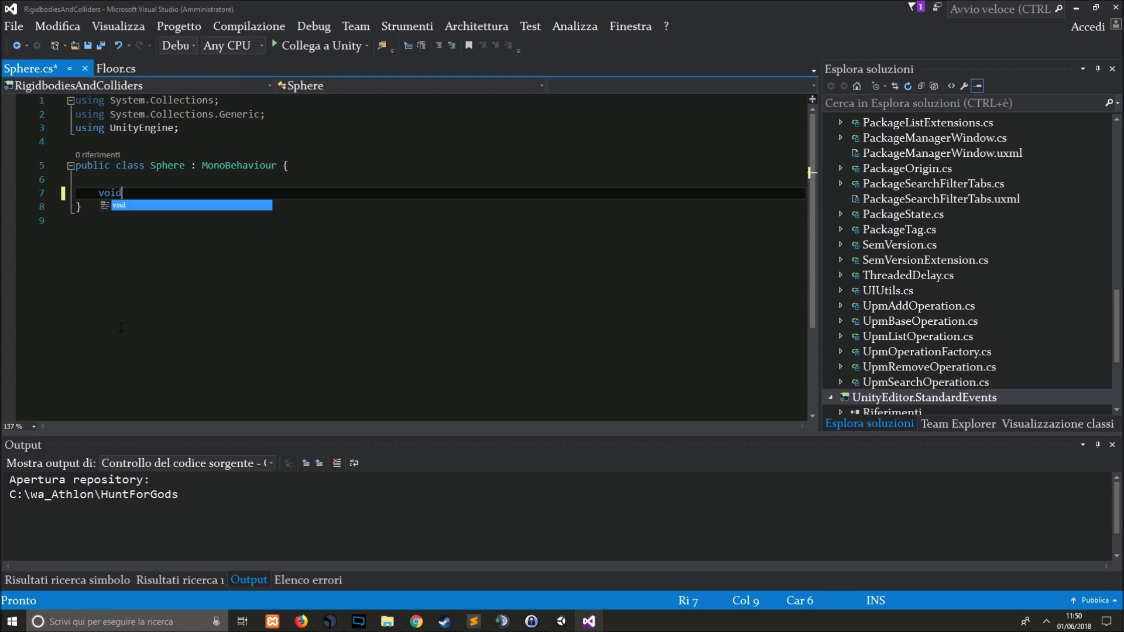
{"action": "type", "text": " oncolli"}
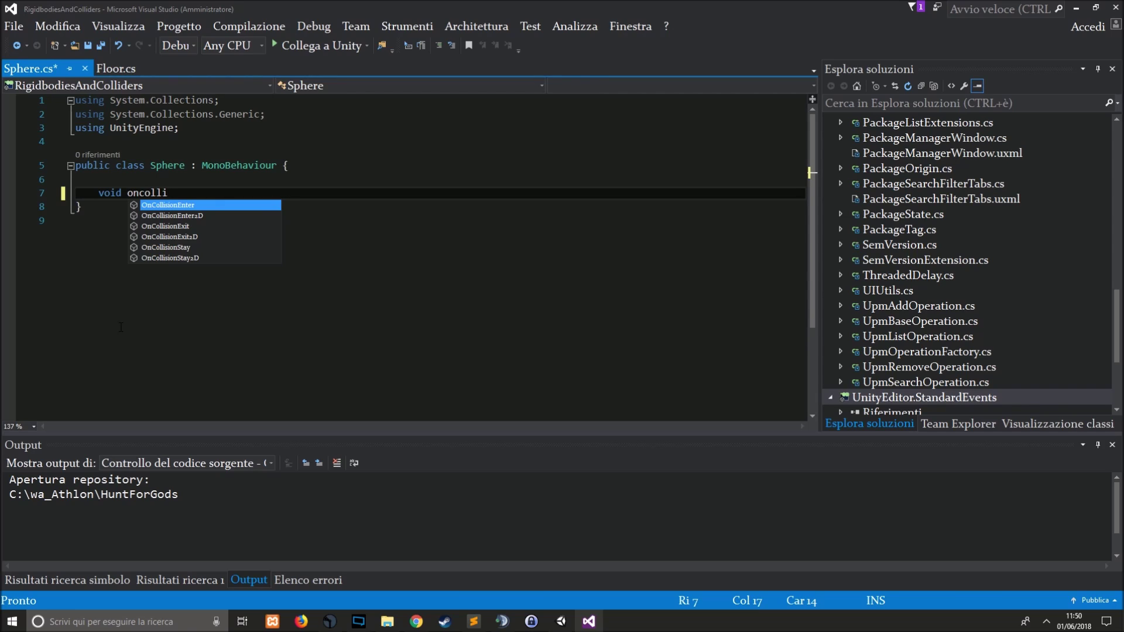
{"action": "key", "text": "Down"}
{"action": "key", "text": "Down"}
{"action": "key", "text": "Down"}
{"action": "key", "text": "Down"}
{"action": "key", "text": "Up"}
{"action": "key", "text": "Up"}
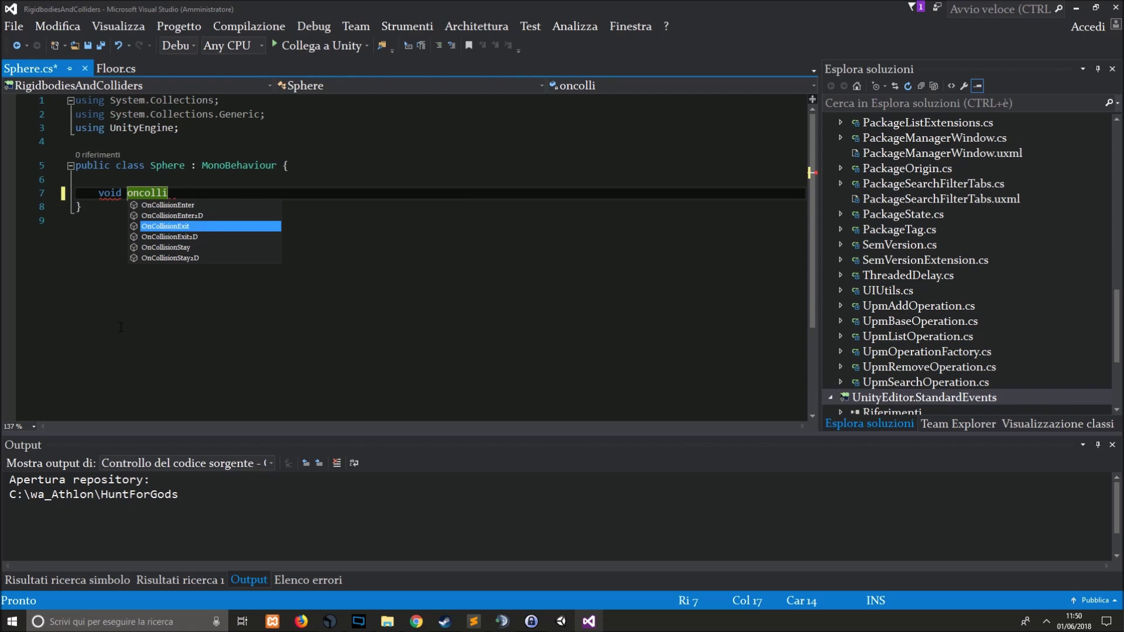
{"action": "key", "text": "Up"}
{"action": "key", "text": "Up"}
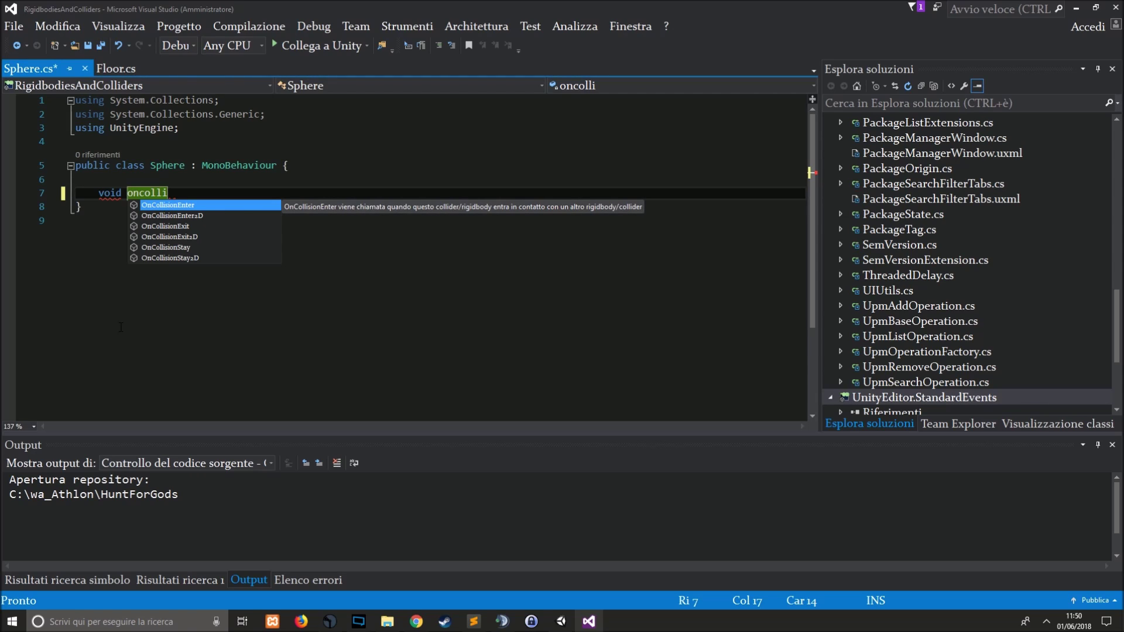
{"action": "key", "text": "Down"}
{"action": "key", "text": "Down"}
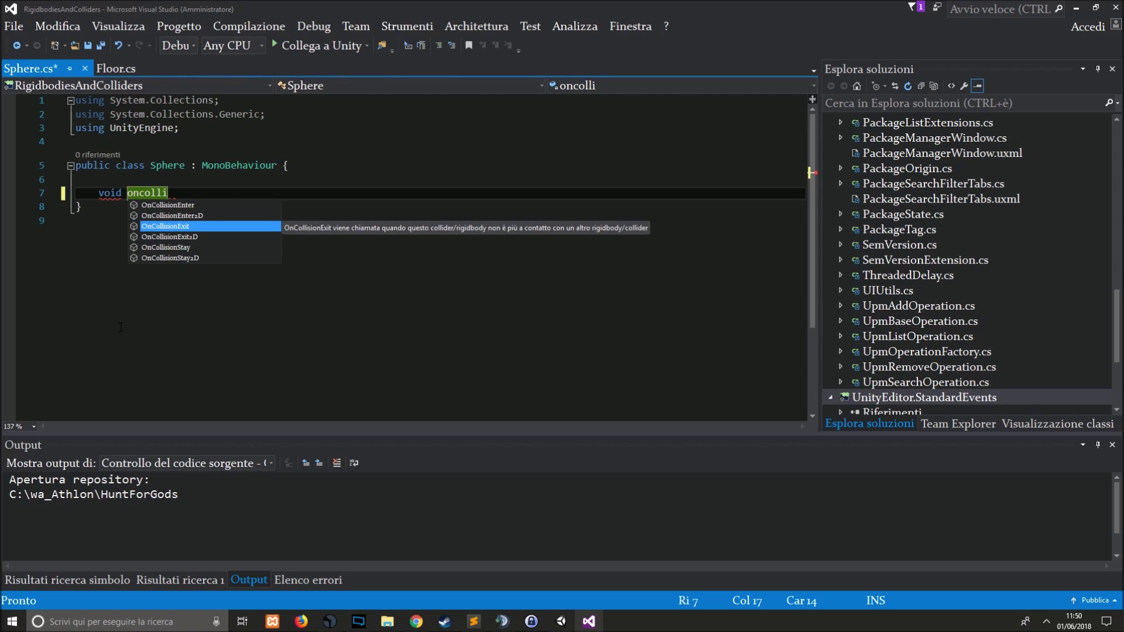
{"action": "double_click", "coordinate": [133, 205]}
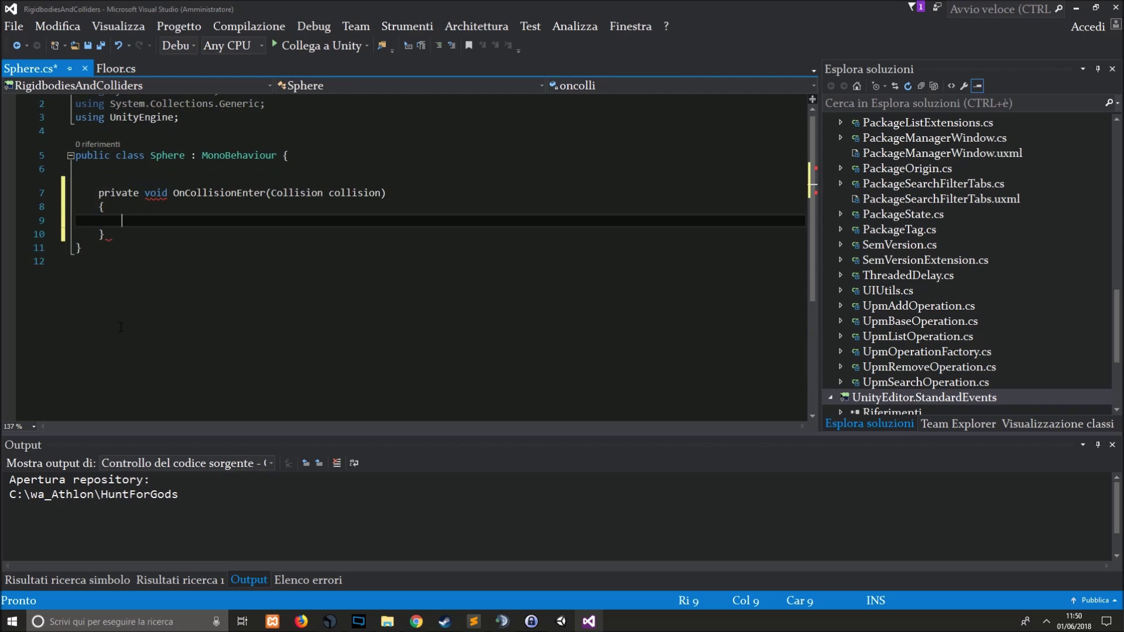
{"action": "double_click", "coordinate": [130, 194]}
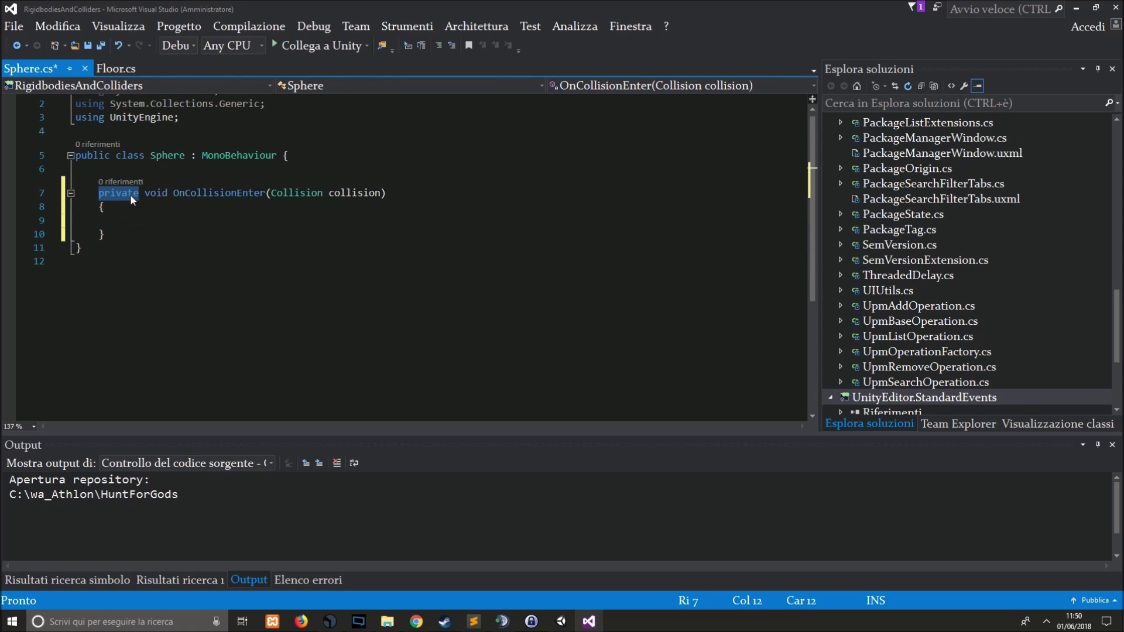
{"action": "key", "text": "BackSpace"}
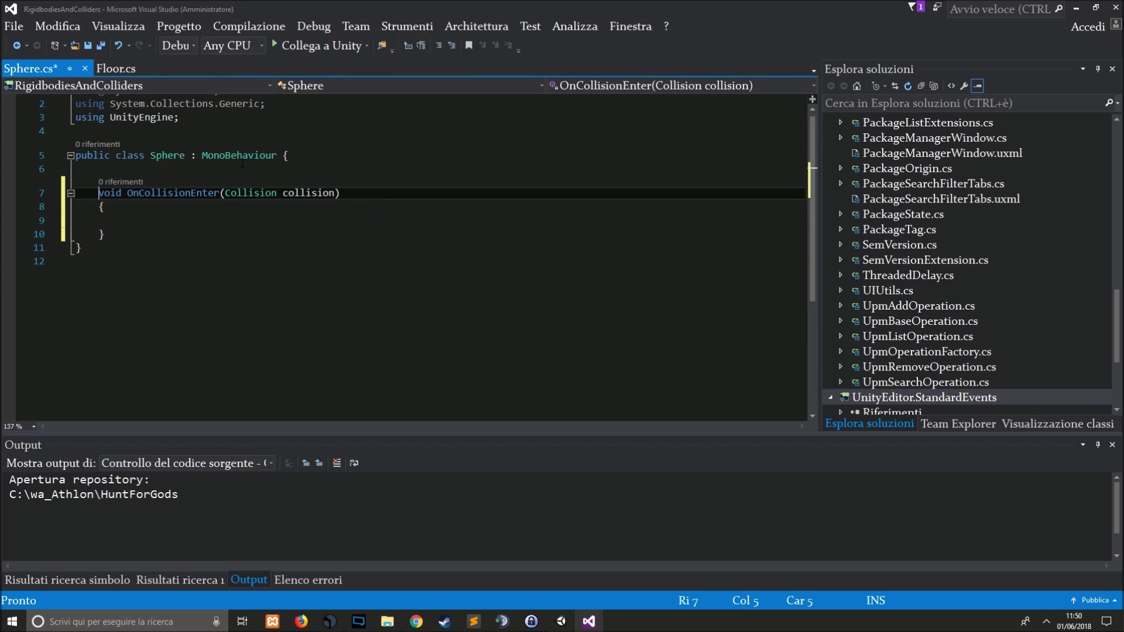
Step: Compare with the Floor script's OnTriggerEnter, then place the cursor inside the empty OnCollisionEnter body
{"action": "left_click", "coordinate": [108, 70]}
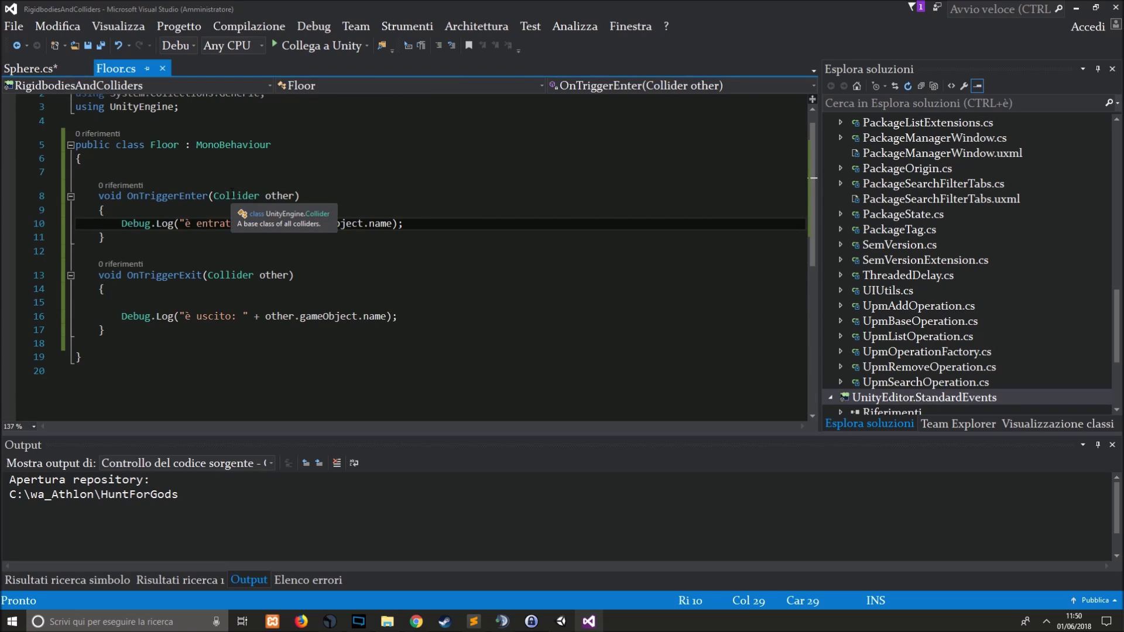
{"action": "left_click", "coordinate": [235, 195]}
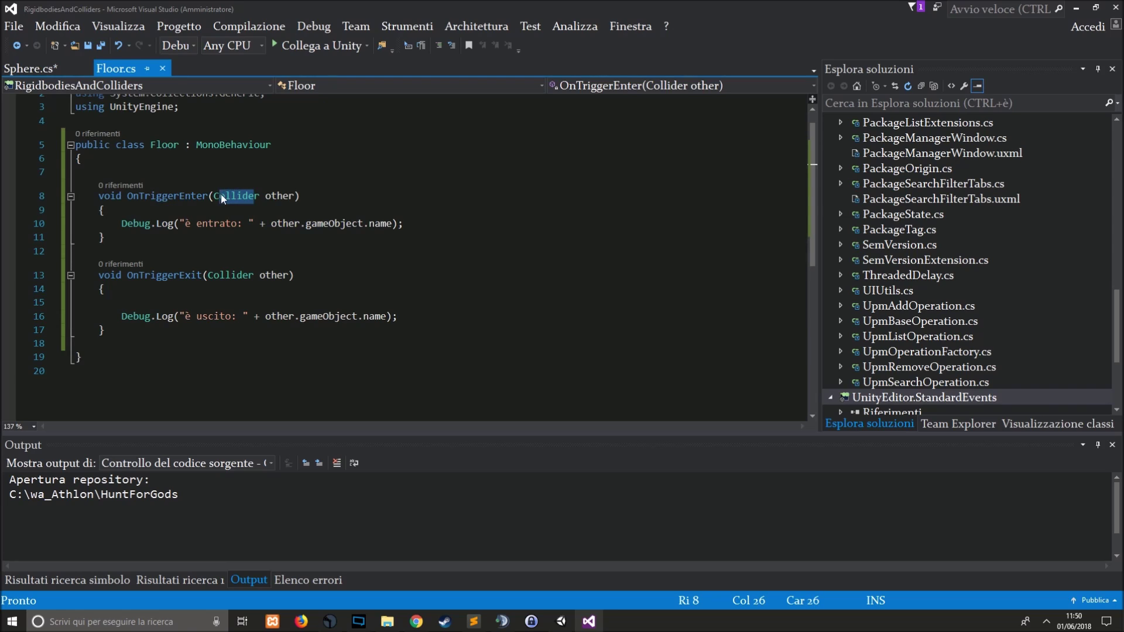
{"action": "left_click", "coordinate": [50, 74]}
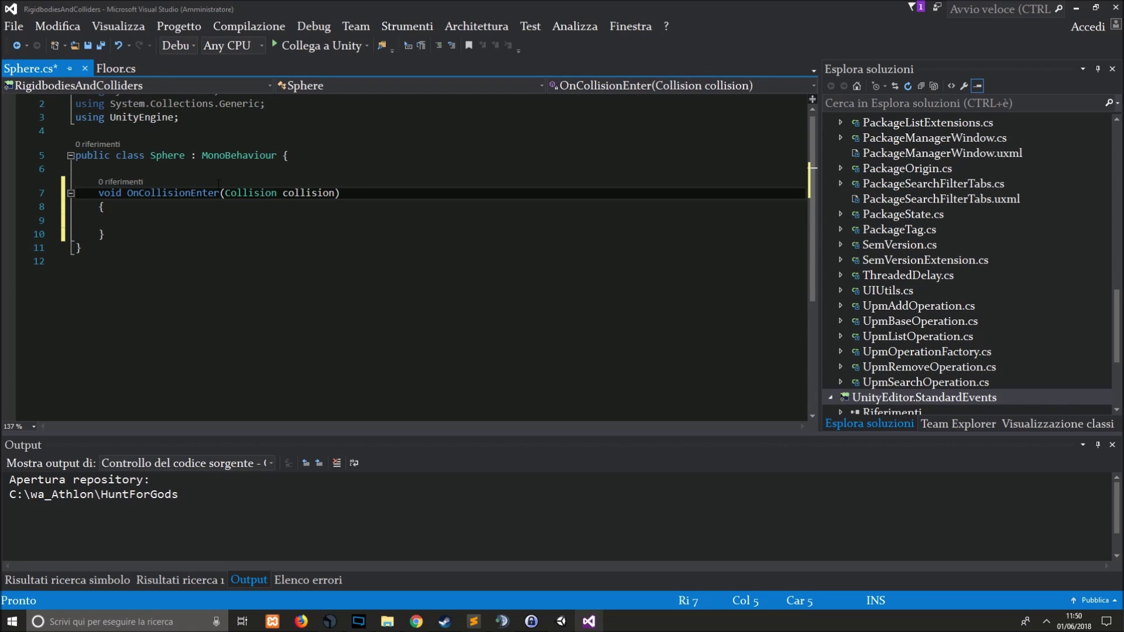
{"action": "left_click", "coordinate": [180, 223]}
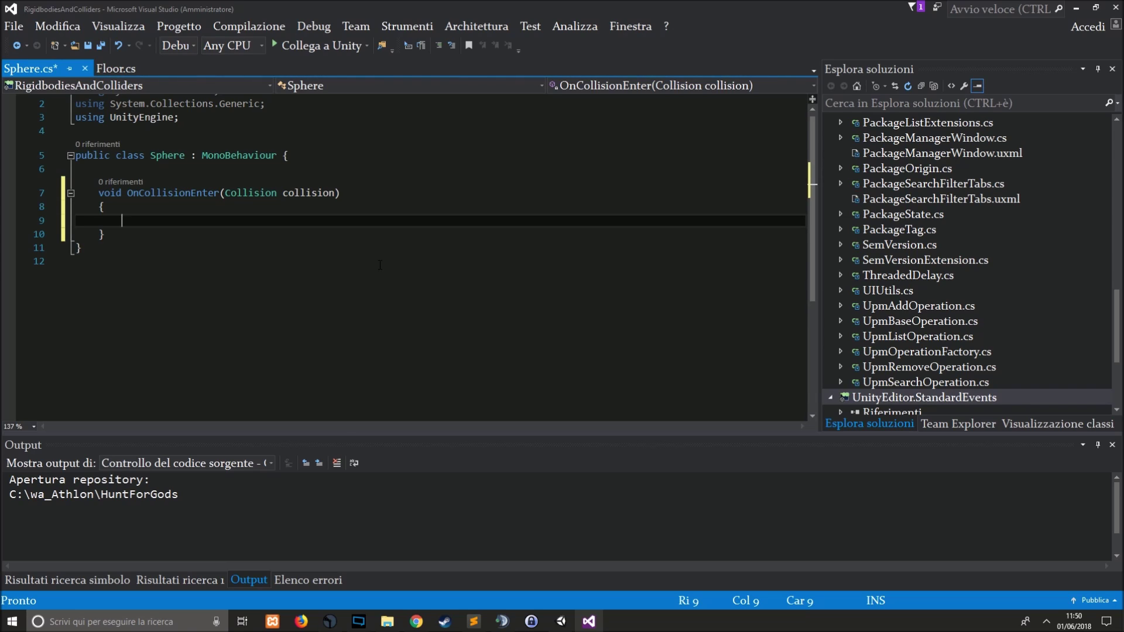
Step: Start the log line: Debug.Log("Ho colliso con: " + collision.gameObject
{"action": "type", "text": "Debug.log"}
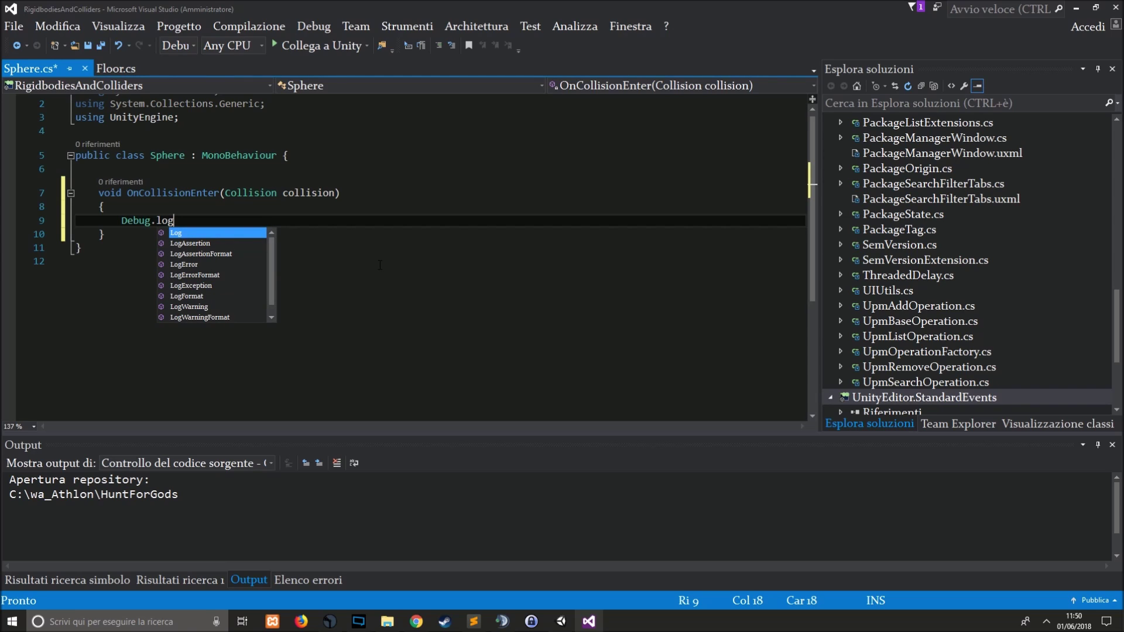
{"action": "type", "text": "(\"Ho co"}
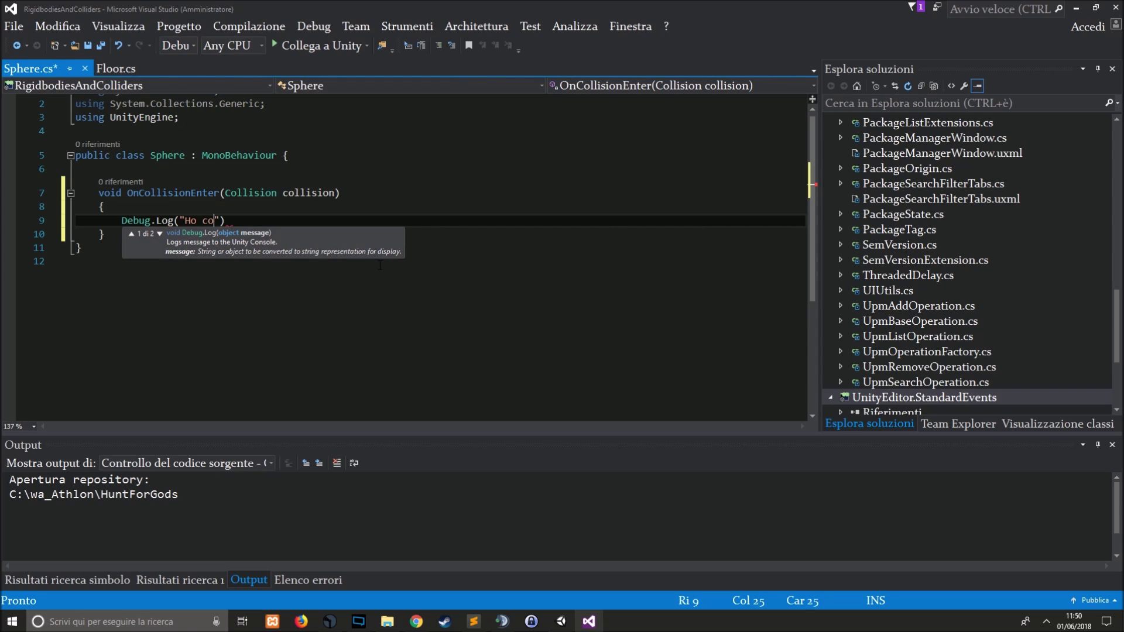
{"action": "type", "text": "lliso con:"}
{"action": "key", "text": "Right"}
{"action": "type", "text": "+ coll"}
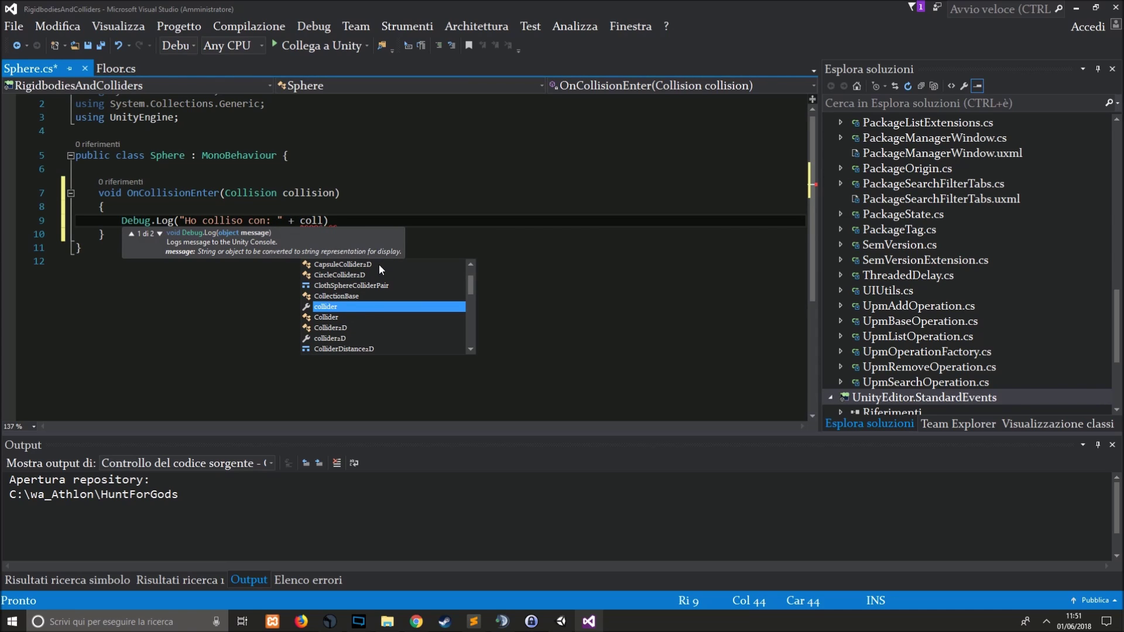
{"action": "type", "text": "ision.game"}
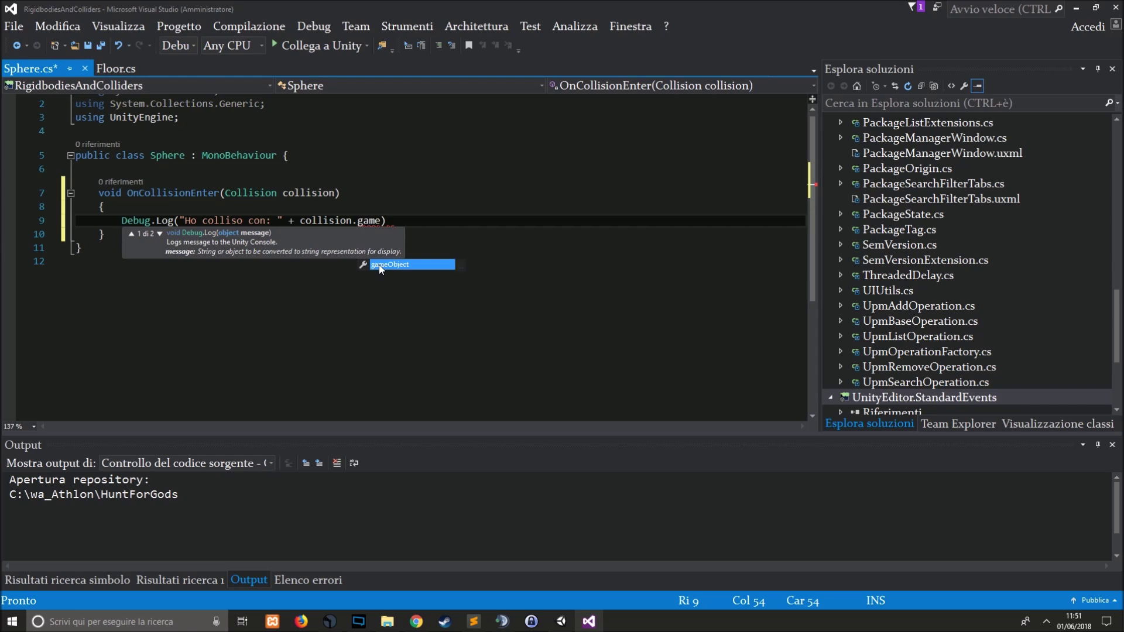
{"action": "key", "text": "BackSpace"}
{"action": "key", "text": "BackSpace"}
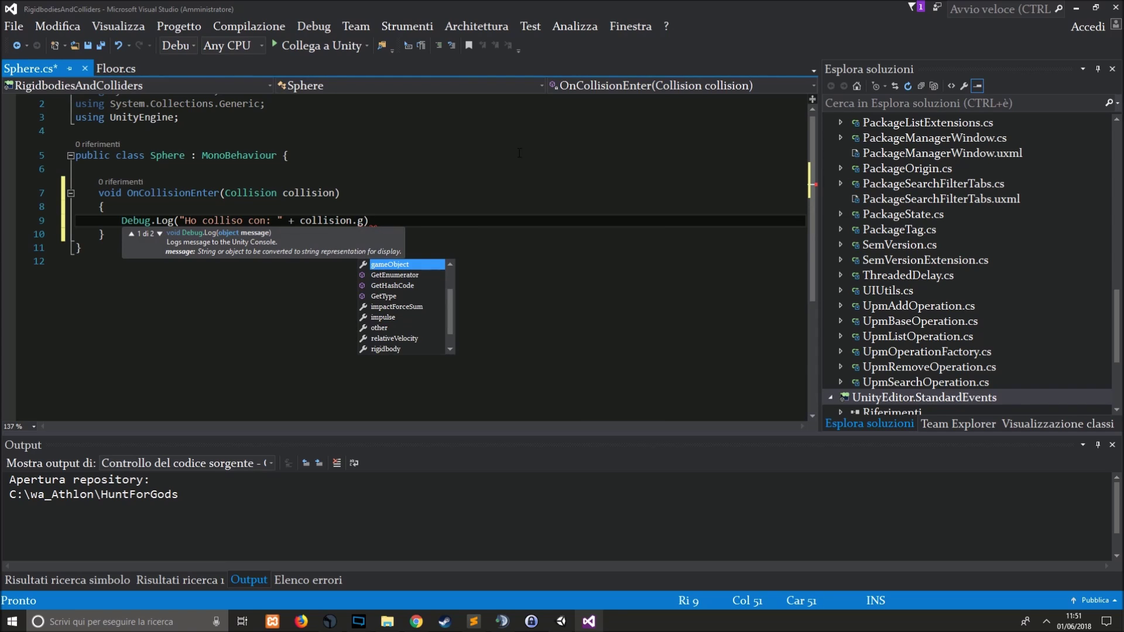
{"action": "type", "text": "colli"}
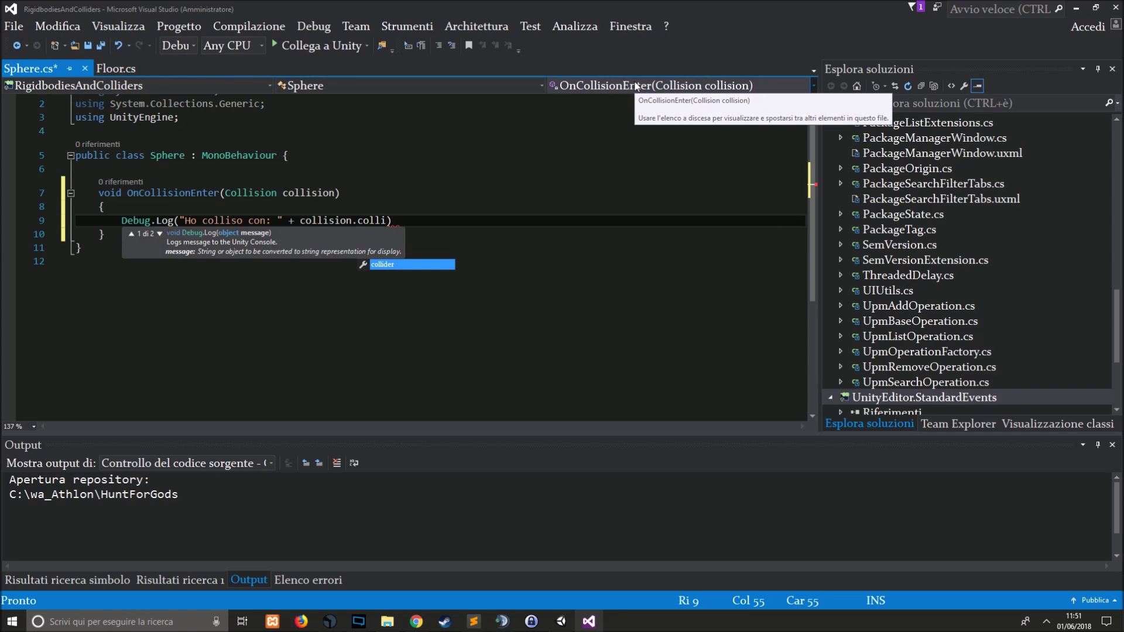
{"action": "key", "text": "BackSpace"}
{"action": "key", "text": "BackSpace"}
{"action": "key", "text": "BackSpace"}
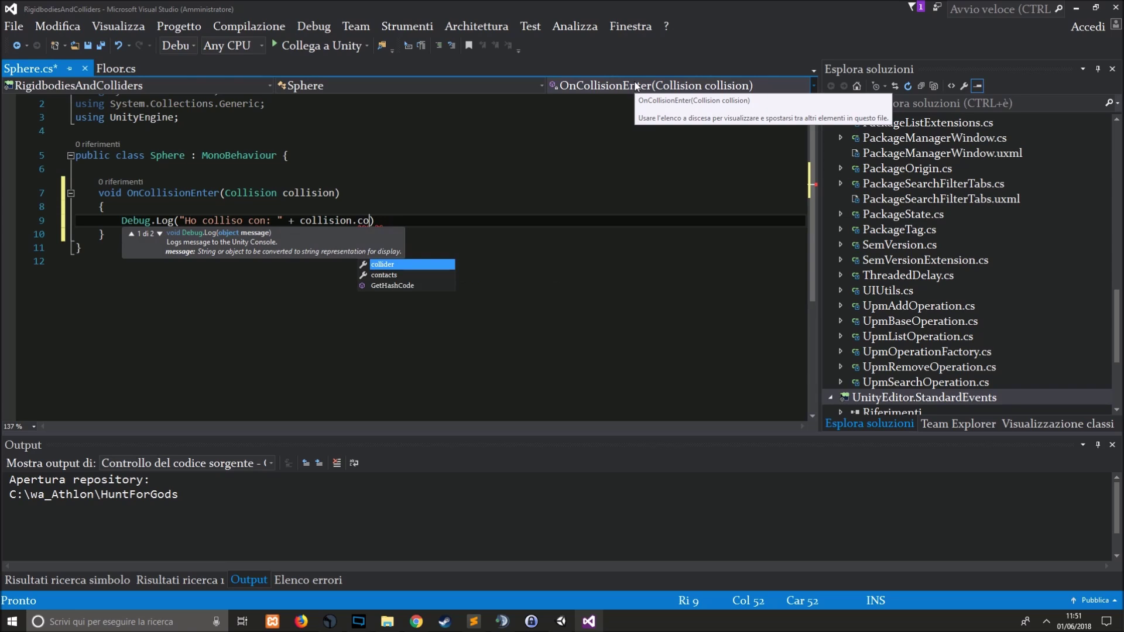
{"action": "key", "text": "BackSpace"}
{"action": "key", "text": "BackSpace"}
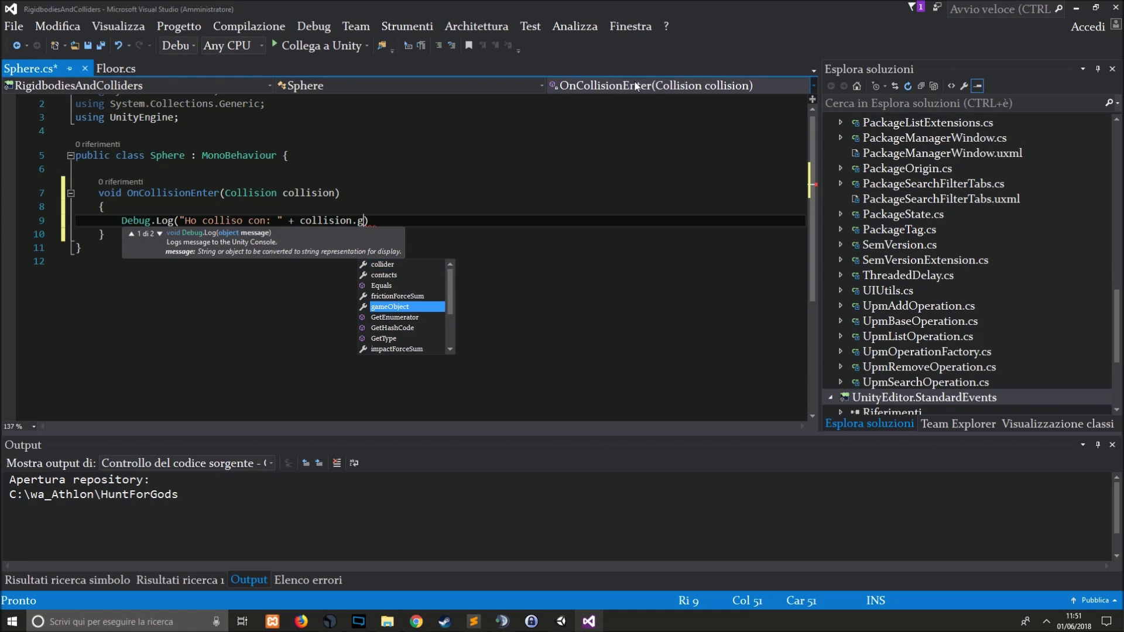
{"action": "type", "text": "gam"}
{"action": "key", "text": "Tab"}
Step: Complete it with .name and a closing semicolon, then return to Unity
{"action": "type", "text": ")"}
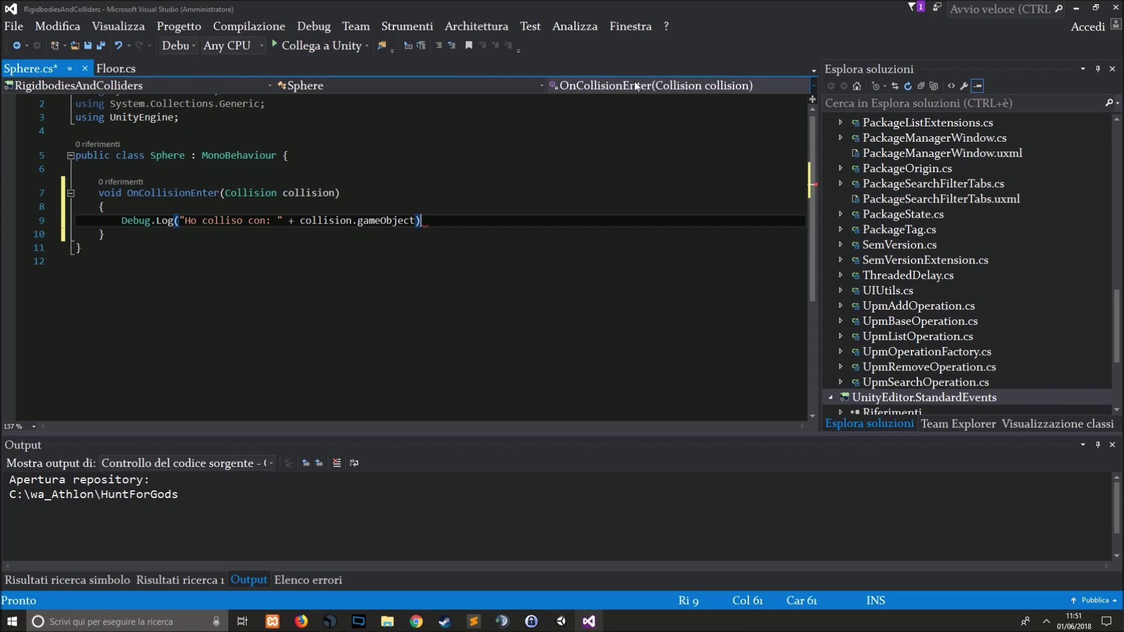
{"action": "key", "text": "Left"}
{"action": "type", "text": ".nm"}
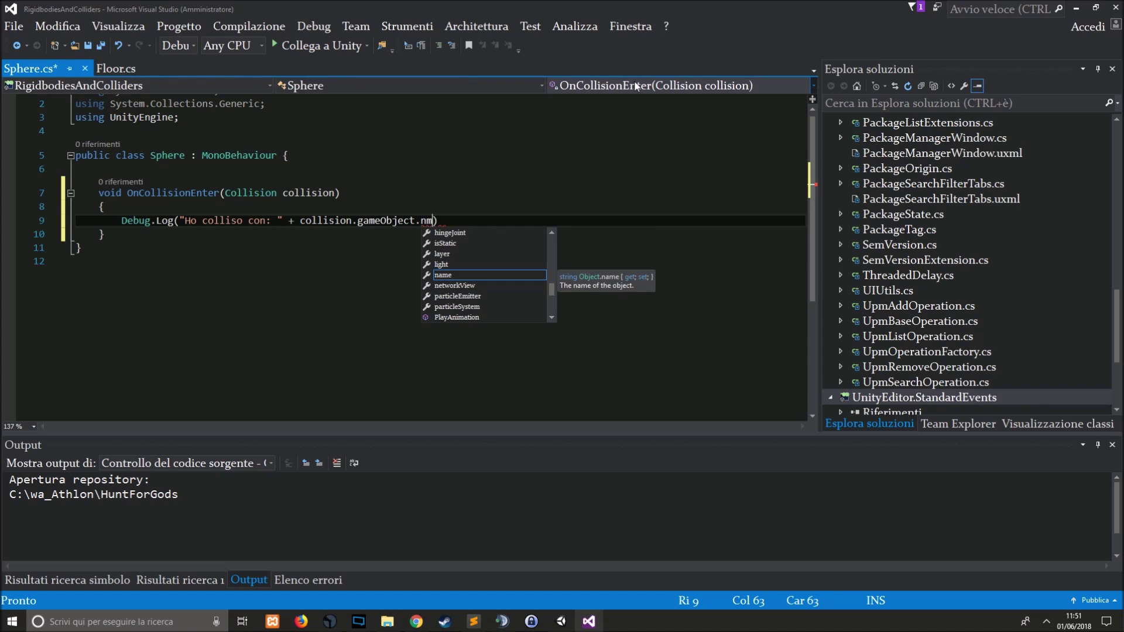
{"action": "key", "text": "Tab"}
{"action": "key", "text": "Right"}
{"action": "type", "text": ";M"}
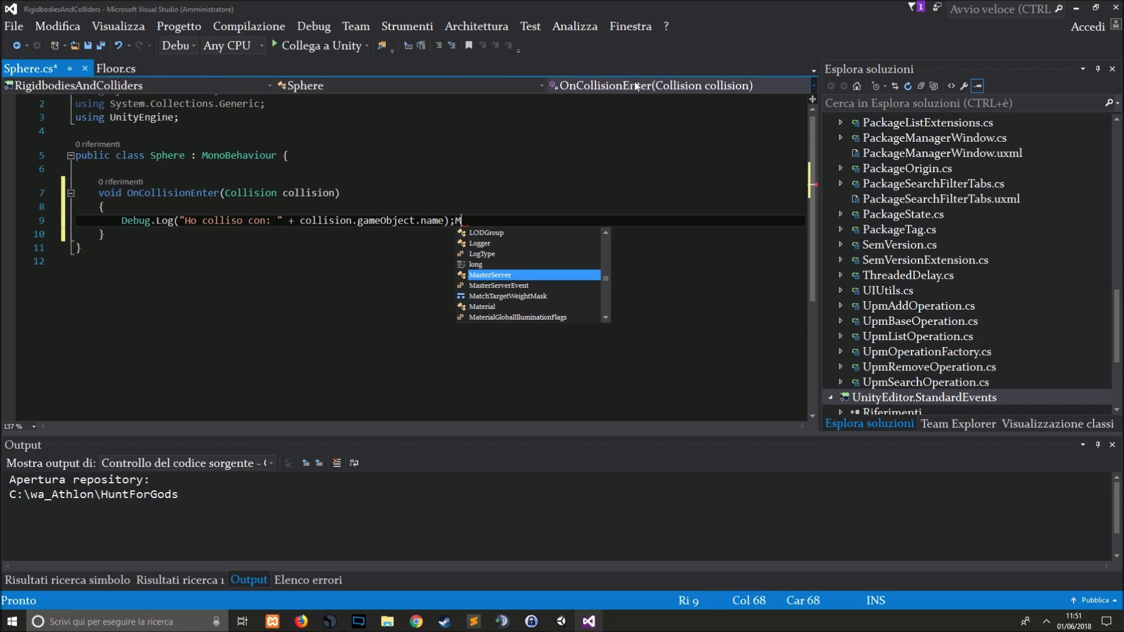
{"action": "key", "text": "Escape"}
{"action": "key", "text": "BackSpace"}
{"action": "key", "text": "alt+Tab"}
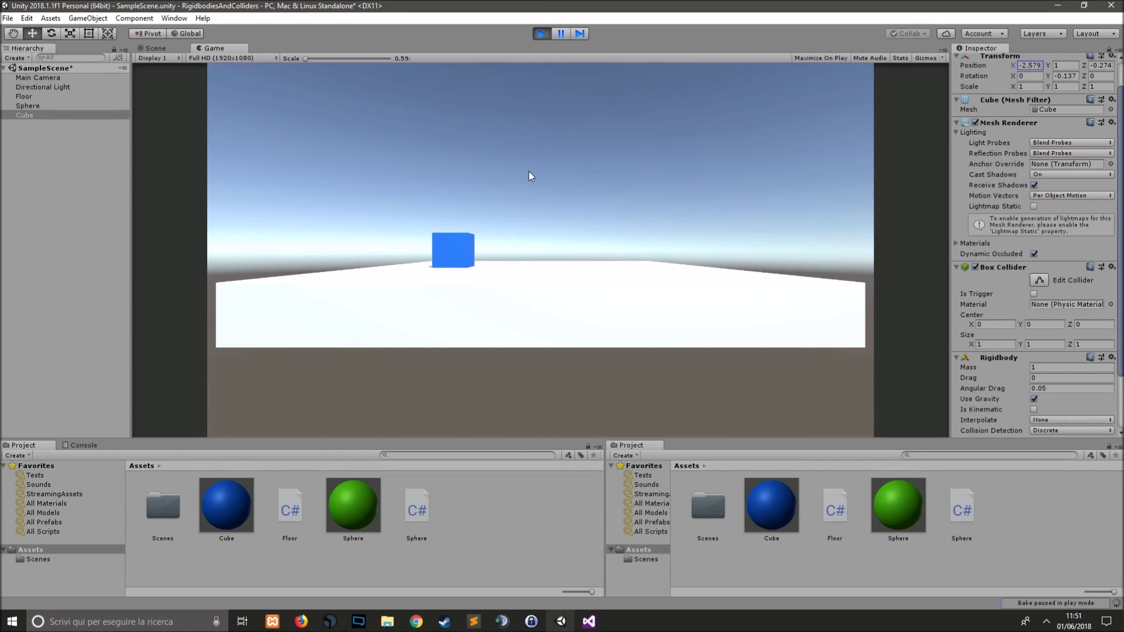
Step: Restart Play mode and show the Console with the collision log
{"action": "key", "text": "ctrl+p"}
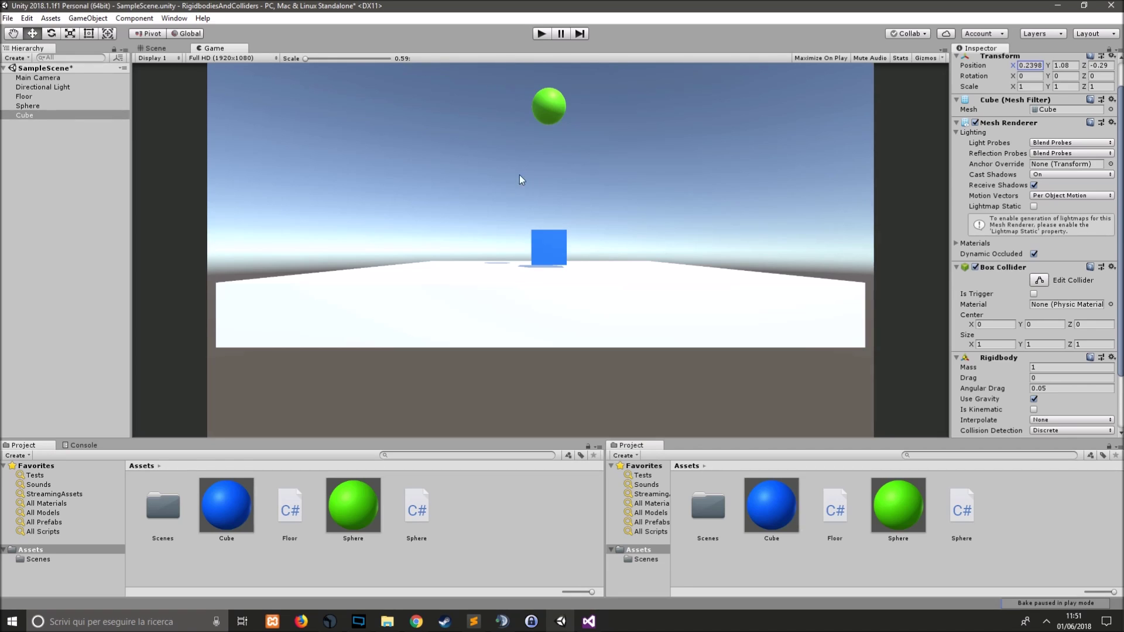
{"action": "key", "text": "ctrl+p"}
{"action": "left_click", "coordinate": [82, 445]}
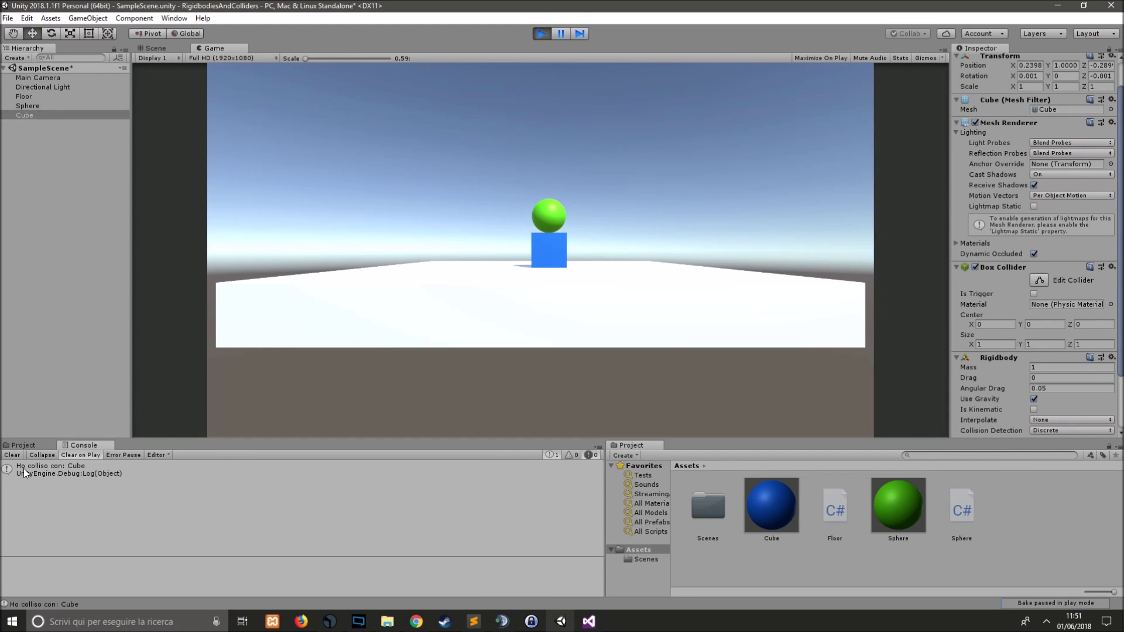
Step: Drag the Cube's Position X left so the sphere also hits the Floor, then stop playing
{"action": "left_click", "coordinate": [33, 115]}
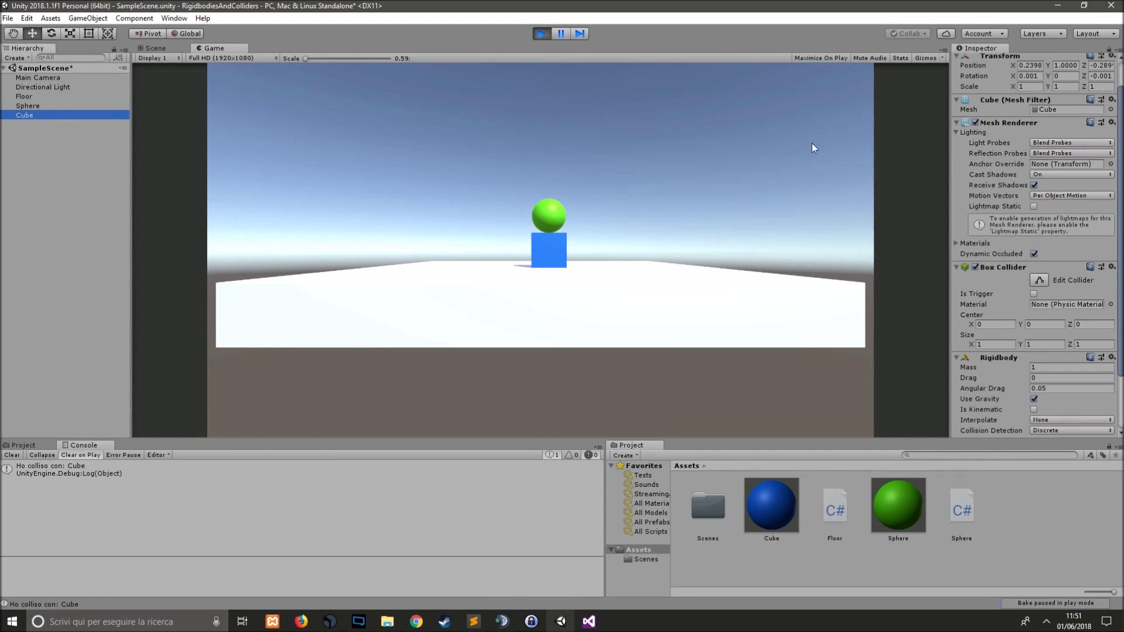
{"action": "left_click_drag", "start_coordinate": [1014, 66], "coordinate": [981, 70]}
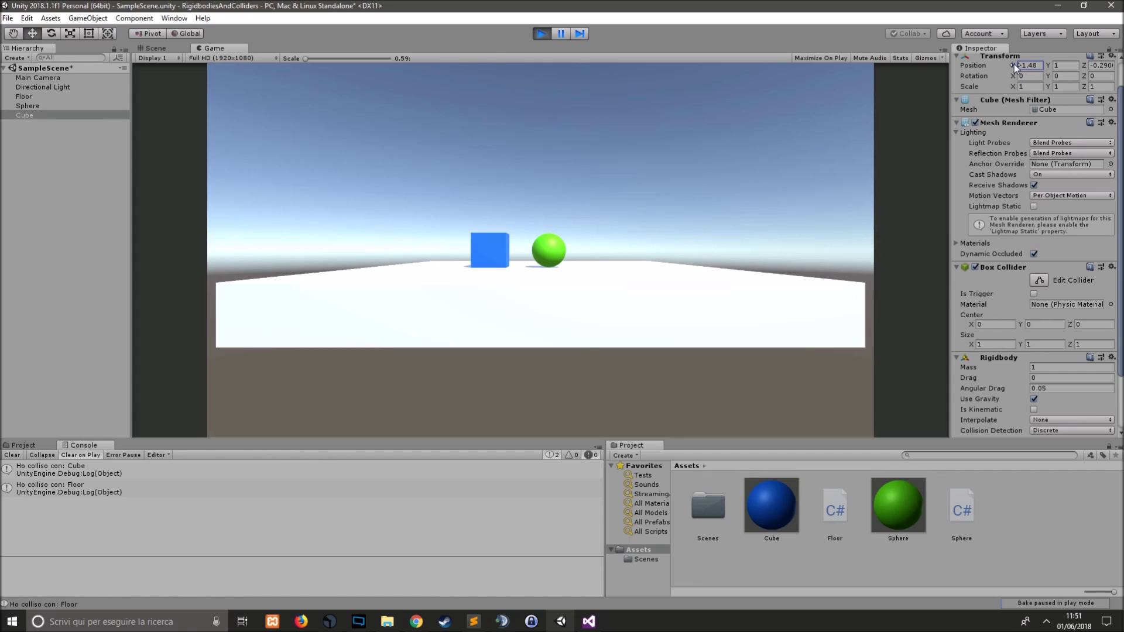
{"action": "mouse_move", "coordinate": [1015, 66]}
{"action": "left_mouse_down"}
{"action": "mouse_move", "coordinate": [992, 67]}
{"action": "mouse_move", "coordinate": [1048, 72]}
{"action": "mouse_move", "coordinate": [938, 78]}
{"action": "left_mouse_up"}
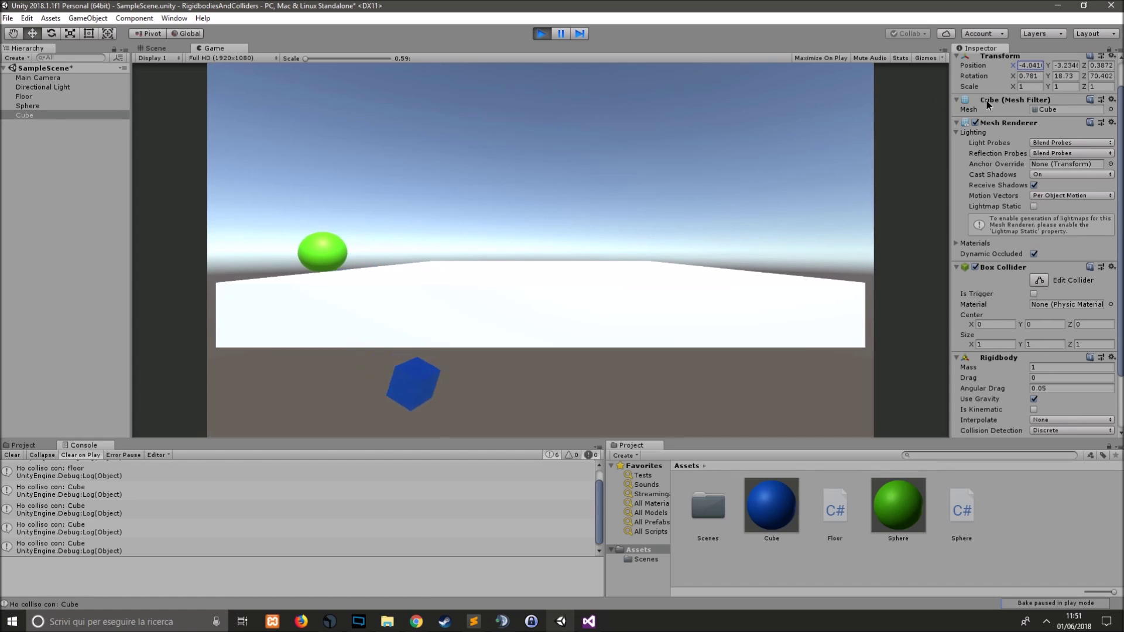
{"action": "left_click", "coordinate": [543, 36]}
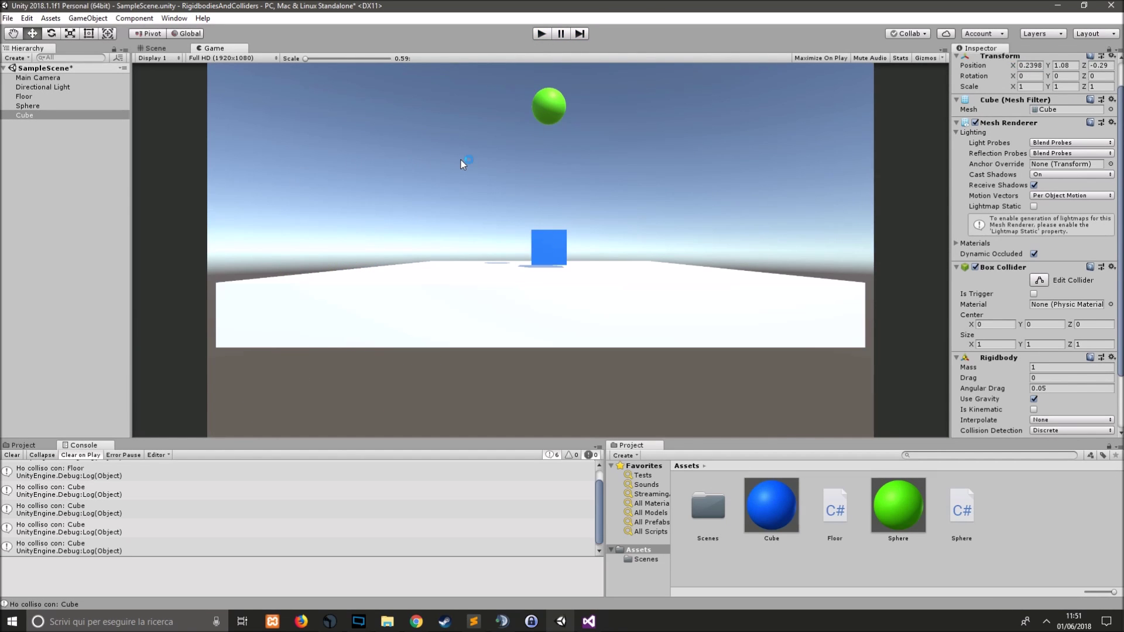
{"action": "scroll", "coordinate": [281, 530], "scroll_direction": "up", "scroll_amount": 2}
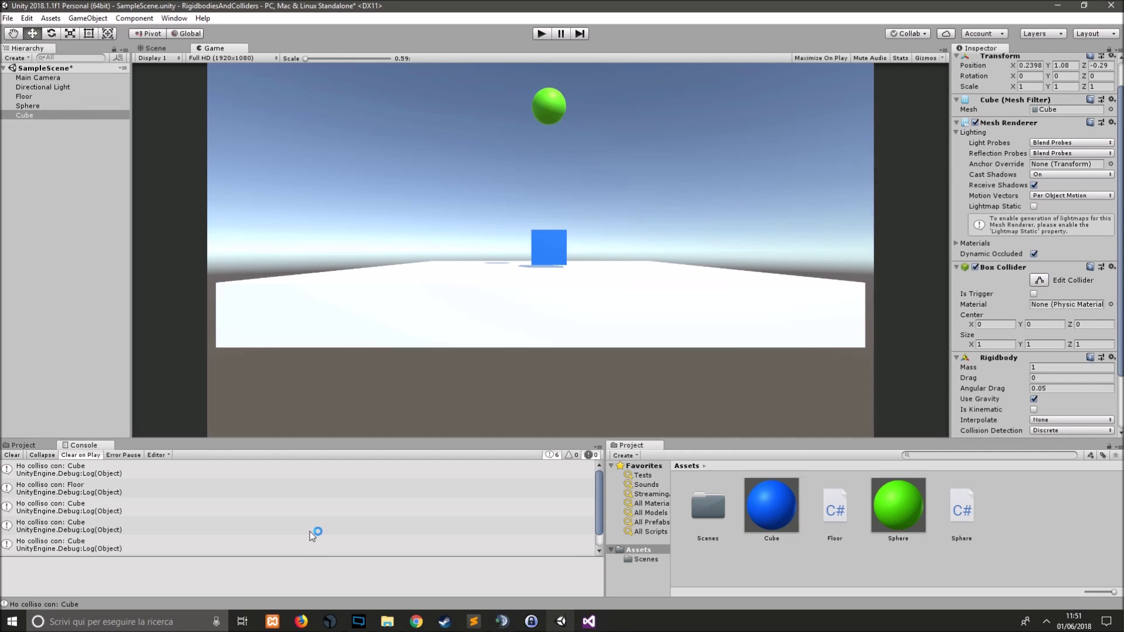
{"action": "scroll", "coordinate": [312, 534], "scroll_direction": "down", "scroll_amount": 1}
{"action": "scroll", "coordinate": [310, 534], "scroll_direction": "up", "scroll_amount": 1}
{"action": "scroll", "coordinate": [1000, 346], "scroll_direction": "down", "scroll_amount": 3}
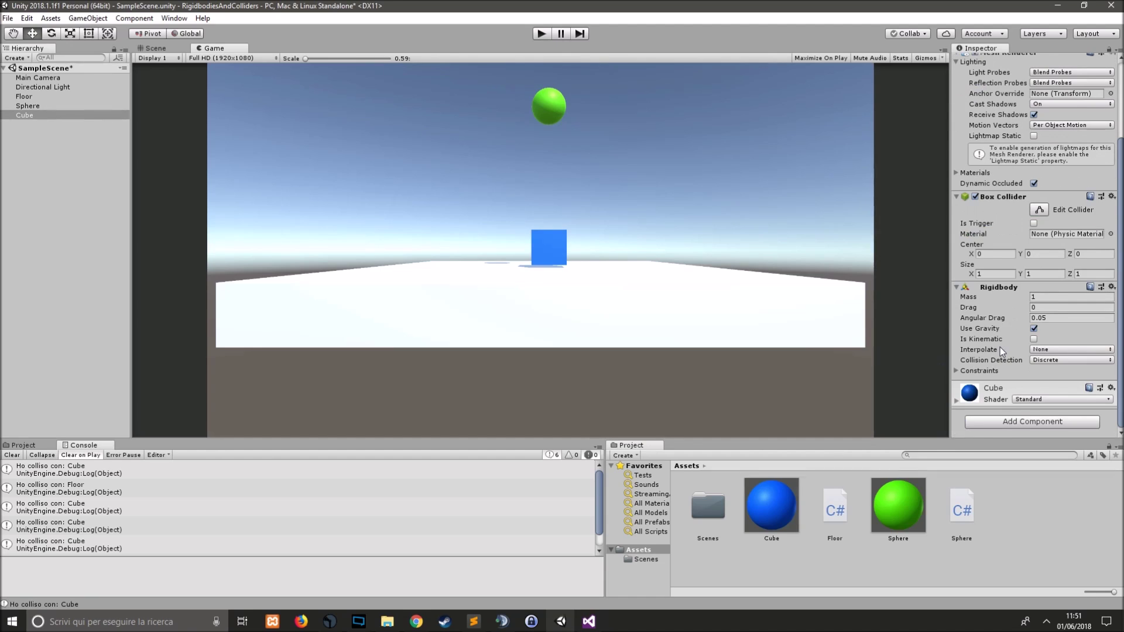